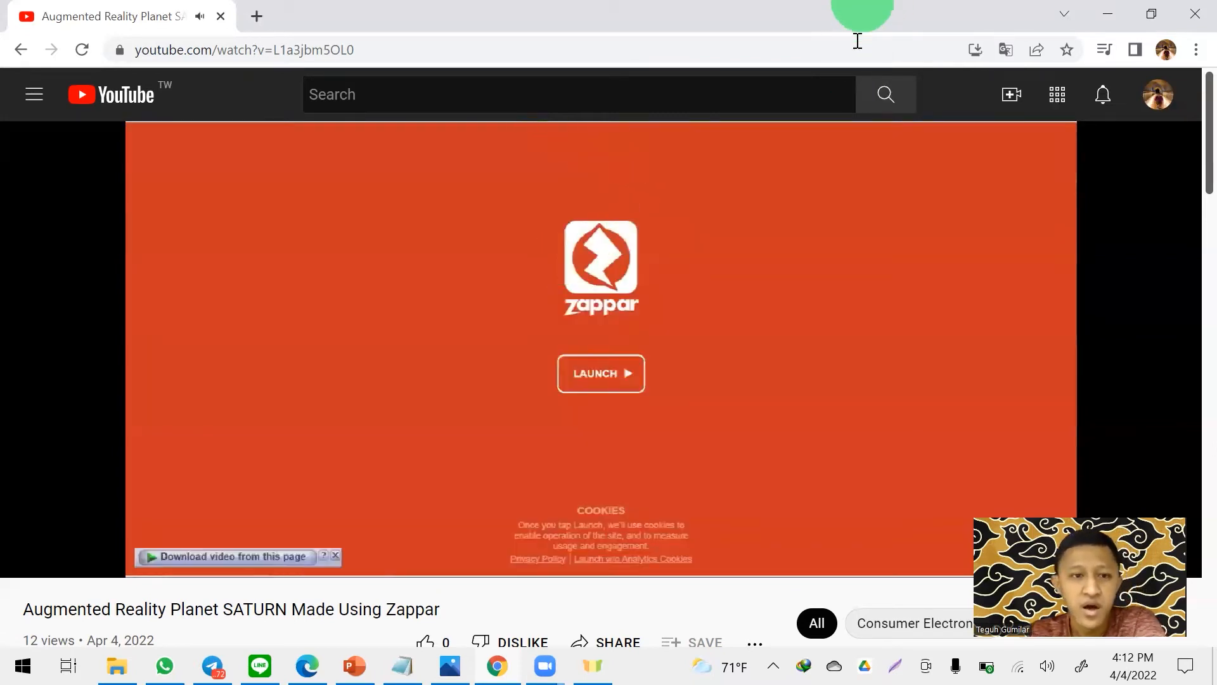
- Watch the Augmented Reality Planet SATURN demo video to its end and close it
{"action": "left_click", "coordinate": [732, 236]}
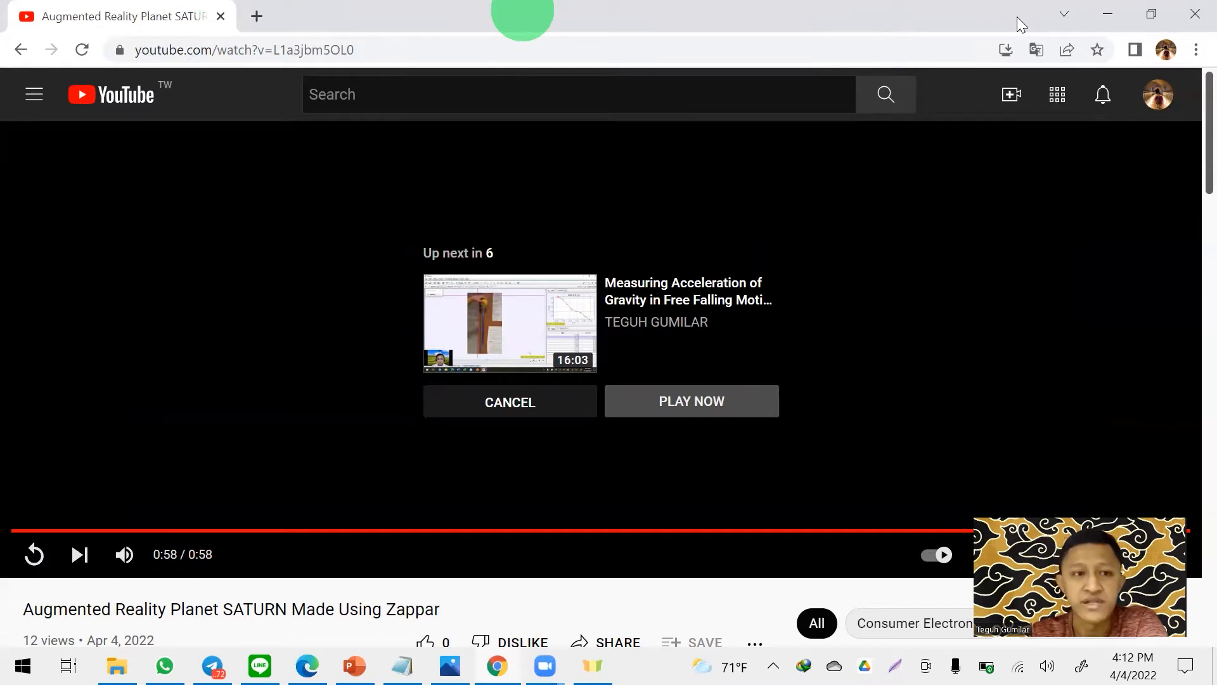
{"action": "left_click", "coordinate": [221, 18]}
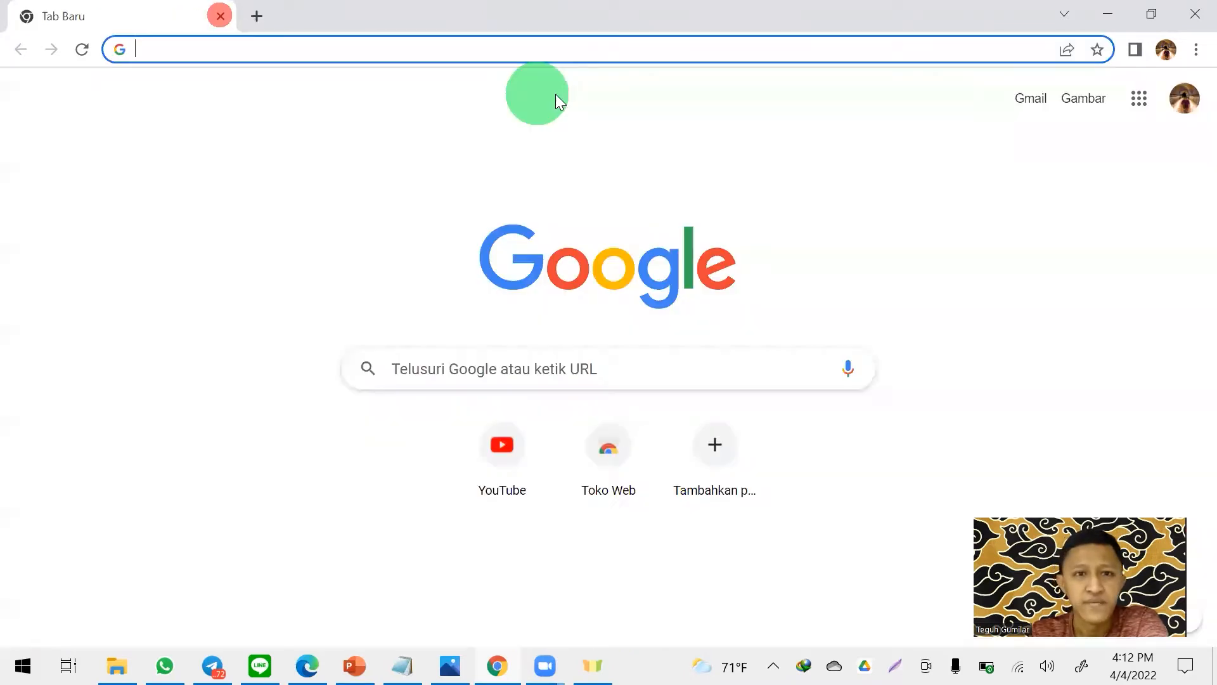
- Search Google for "zappar editor" and open the ZapWorks Studio website from the results
{"action": "left_click", "coordinate": [667, 372]}
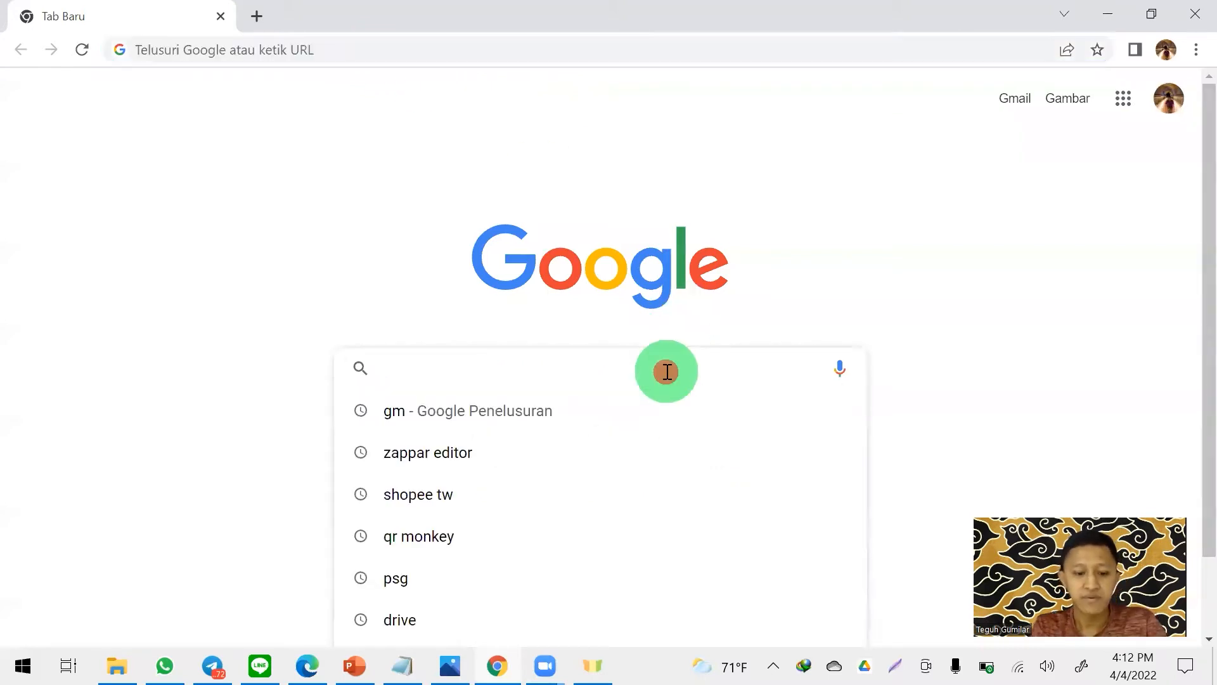
{"action": "type", "text": "ZAPPAR EDIT"}
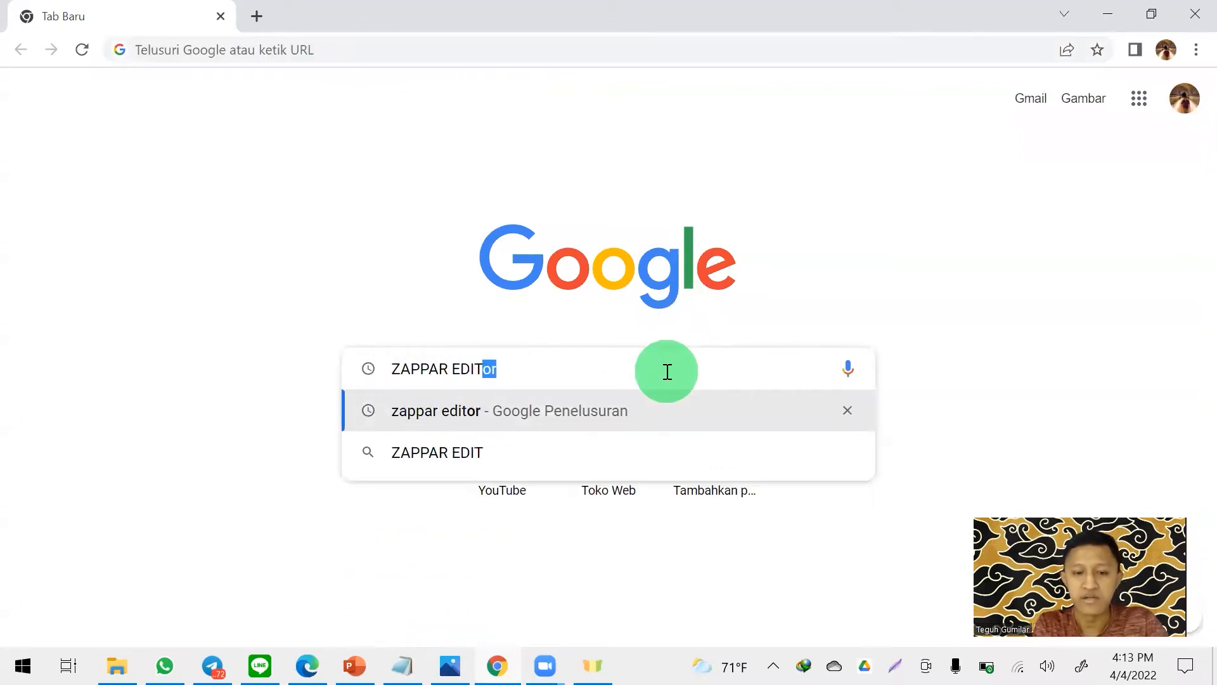
{"action": "key", "text": "Return"}
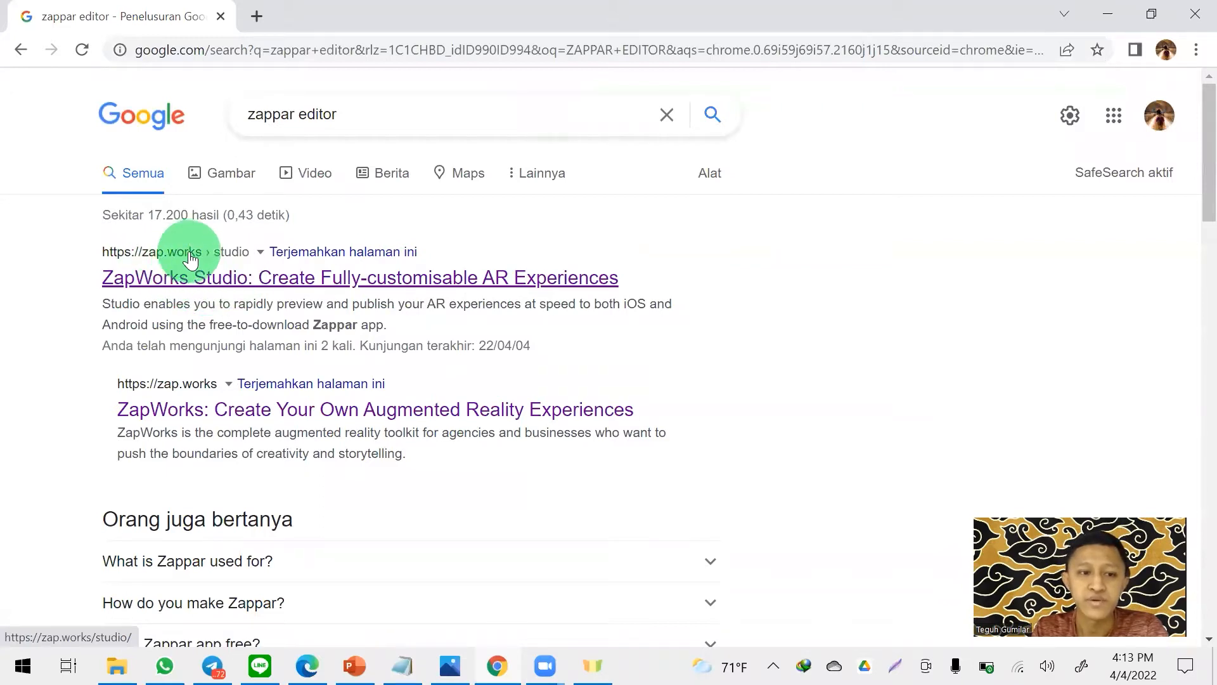
{"action": "left_click", "coordinate": [213, 285]}
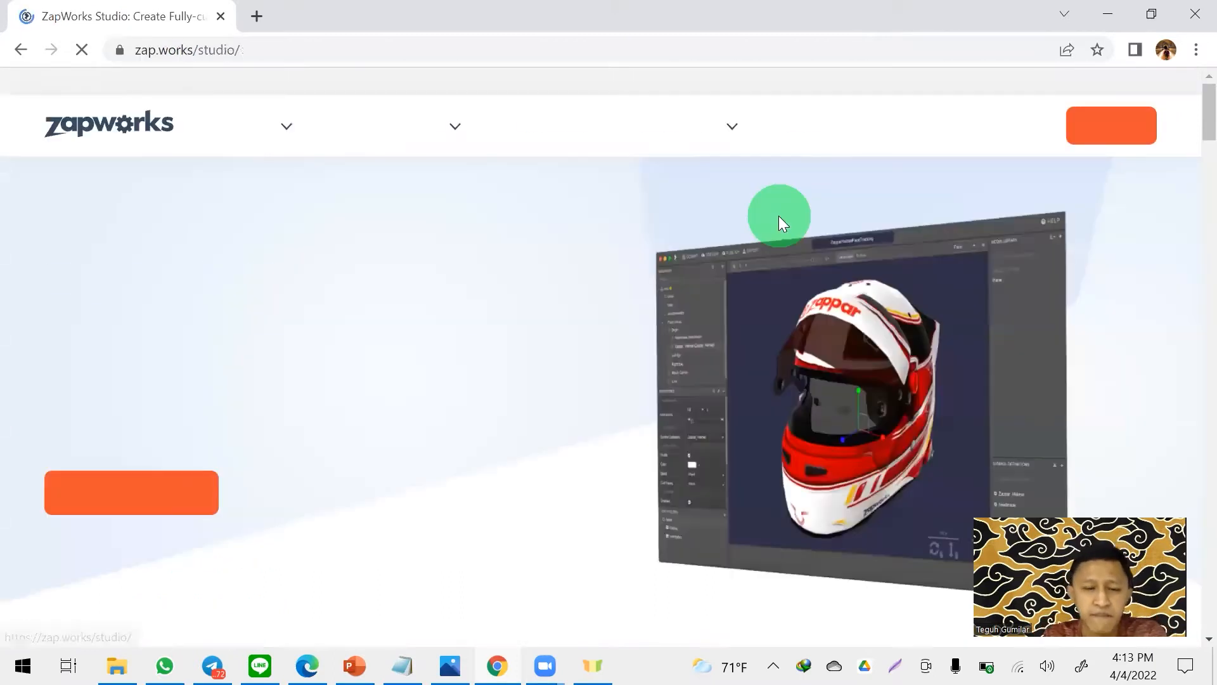
{"action": "left_click", "coordinate": [1091, 85]}
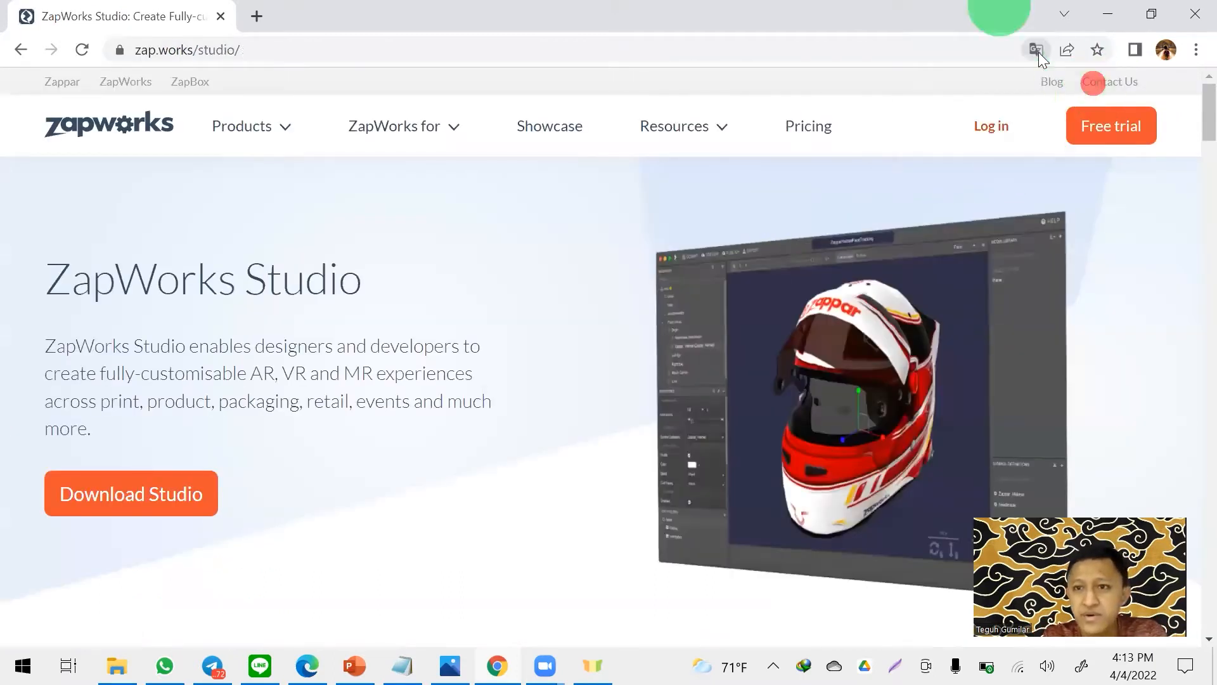
- Log in to ZapWorks with the Google account
{"action": "left_click", "coordinate": [995, 126]}
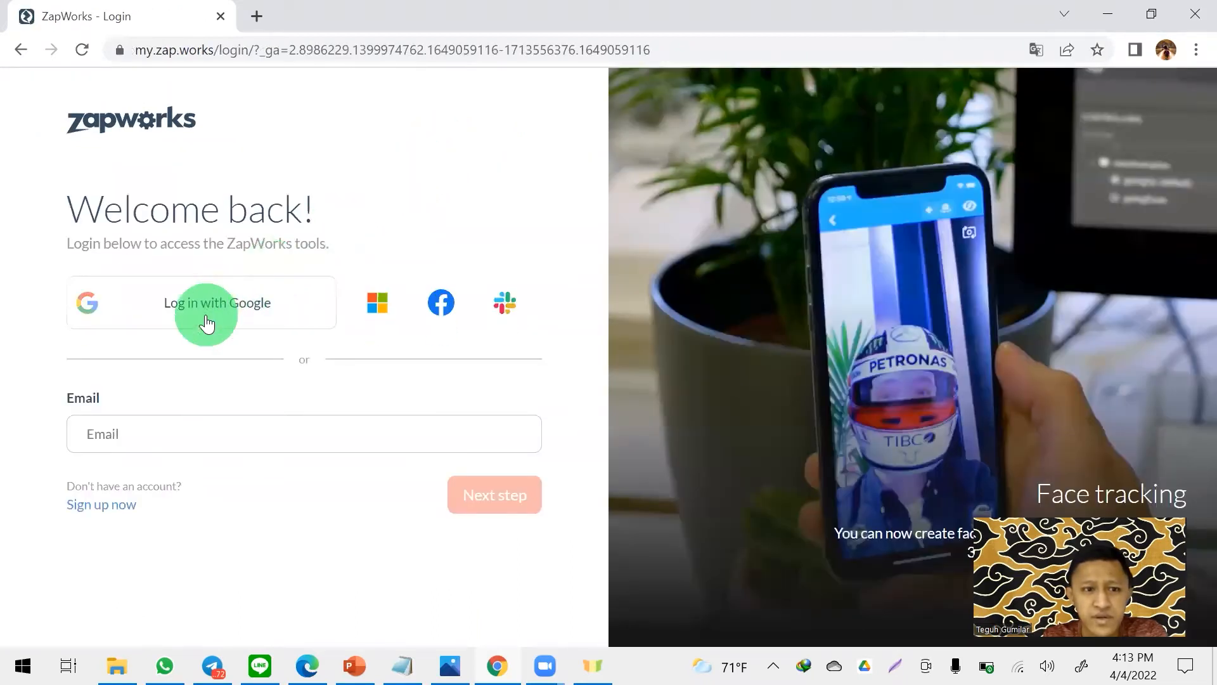
{"action": "left_click", "coordinate": [214, 308]}
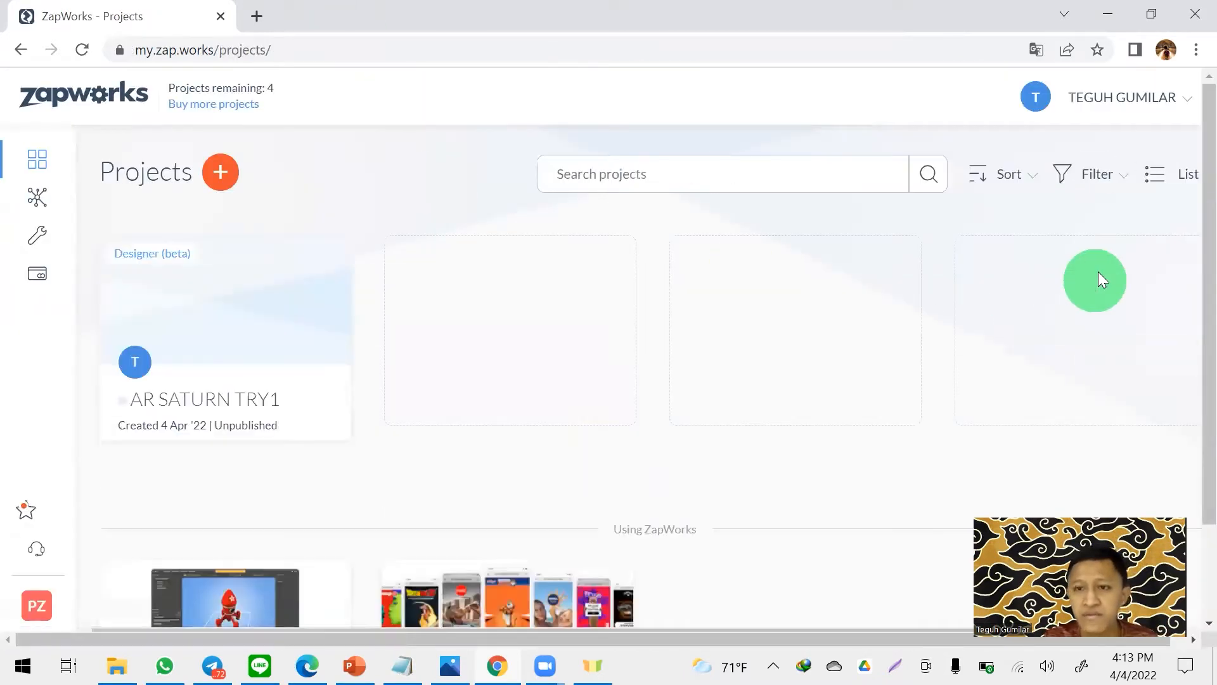
- Create a new Designer (beta) project that uses a Deep link as its trigger
{"action": "left_click", "coordinate": [225, 175]}
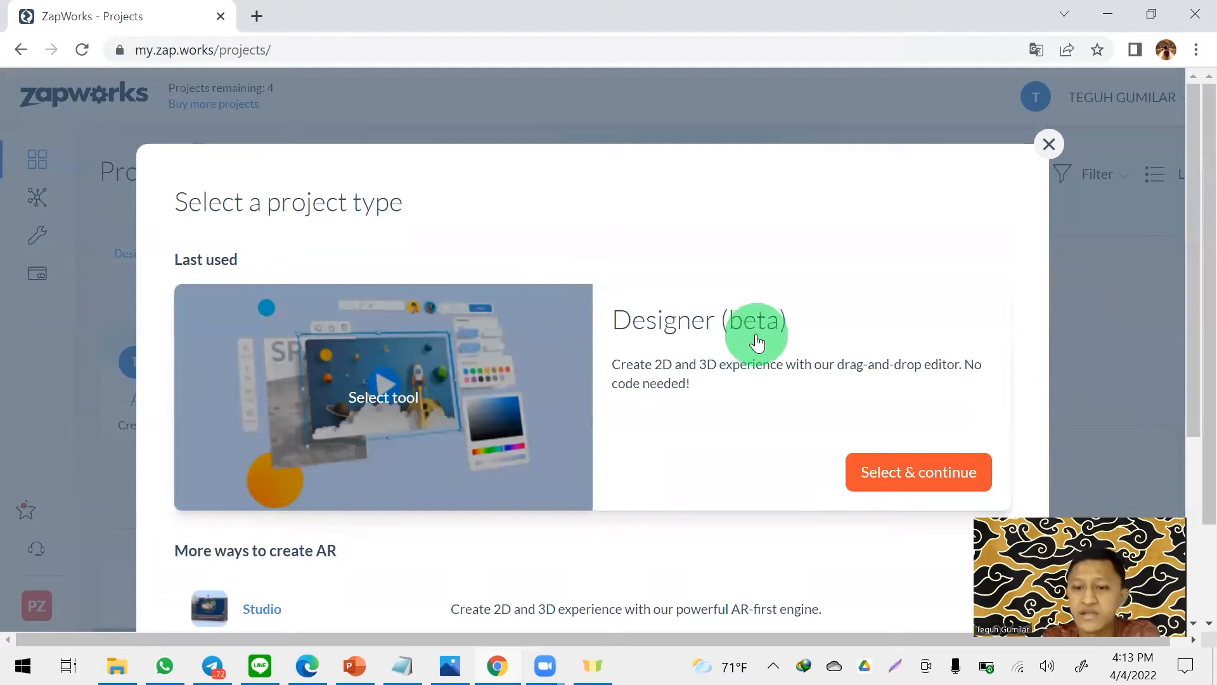
{"action": "scroll", "coordinate": [735, 323], "scroll_direction": "down", "scroll_amount": 3}
{"action": "scroll", "coordinate": [735, 329], "scroll_direction": "down", "scroll_amount": 2}
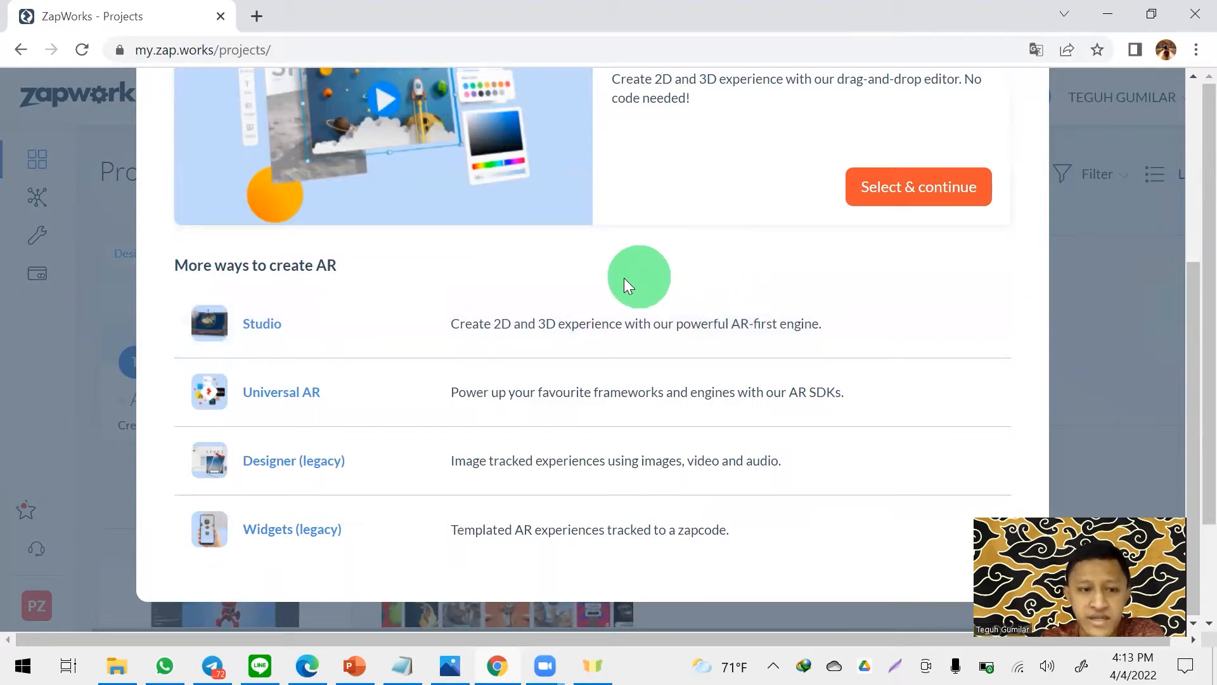
{"action": "scroll", "coordinate": [705, 271], "scroll_direction": "up", "scroll_amount": 3}
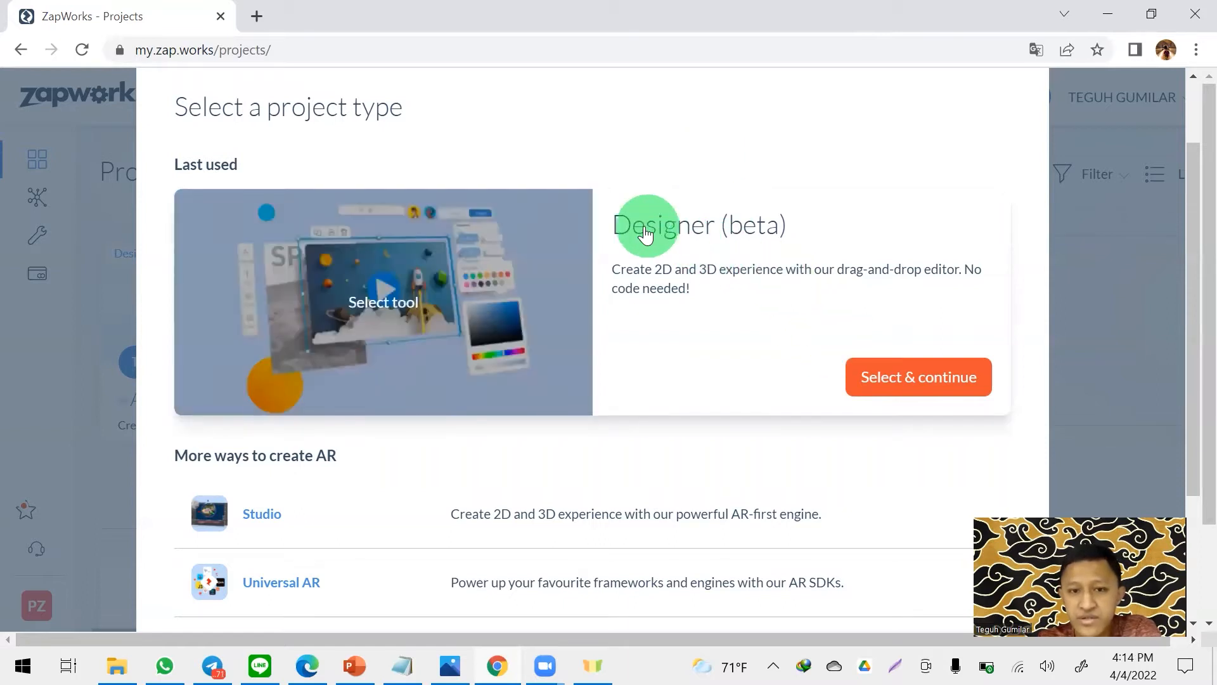
{"action": "left_click", "coordinate": [951, 367]}
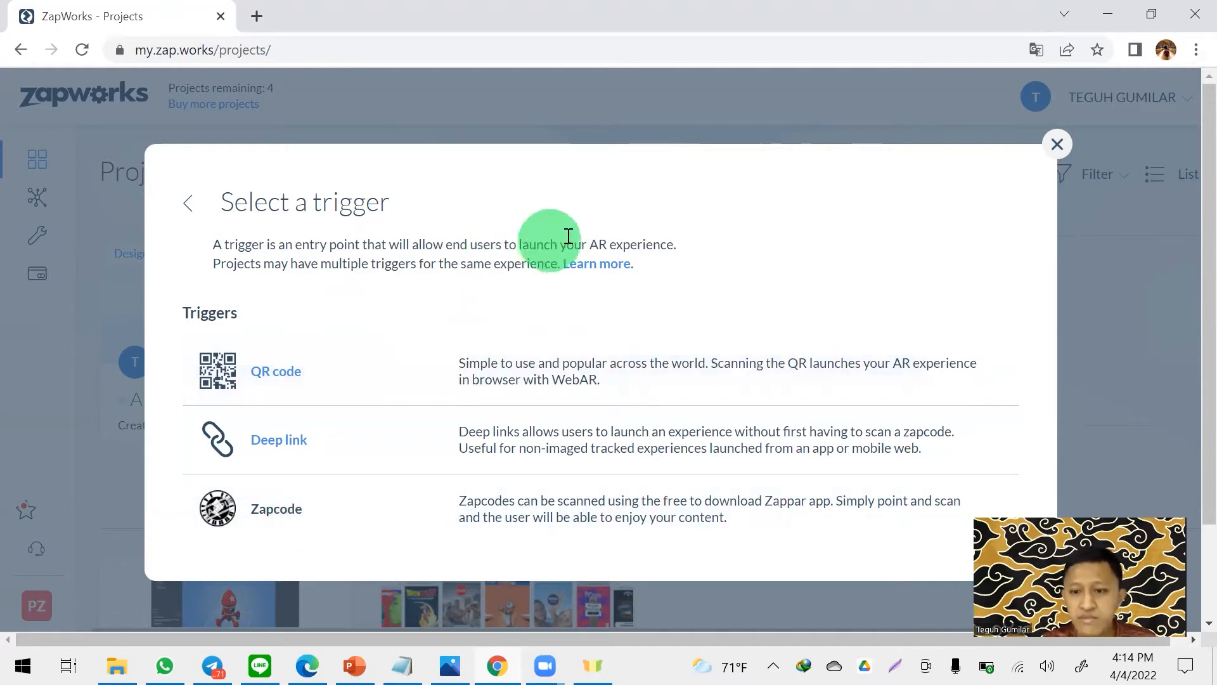
{"action": "left_click", "coordinate": [285, 440]}
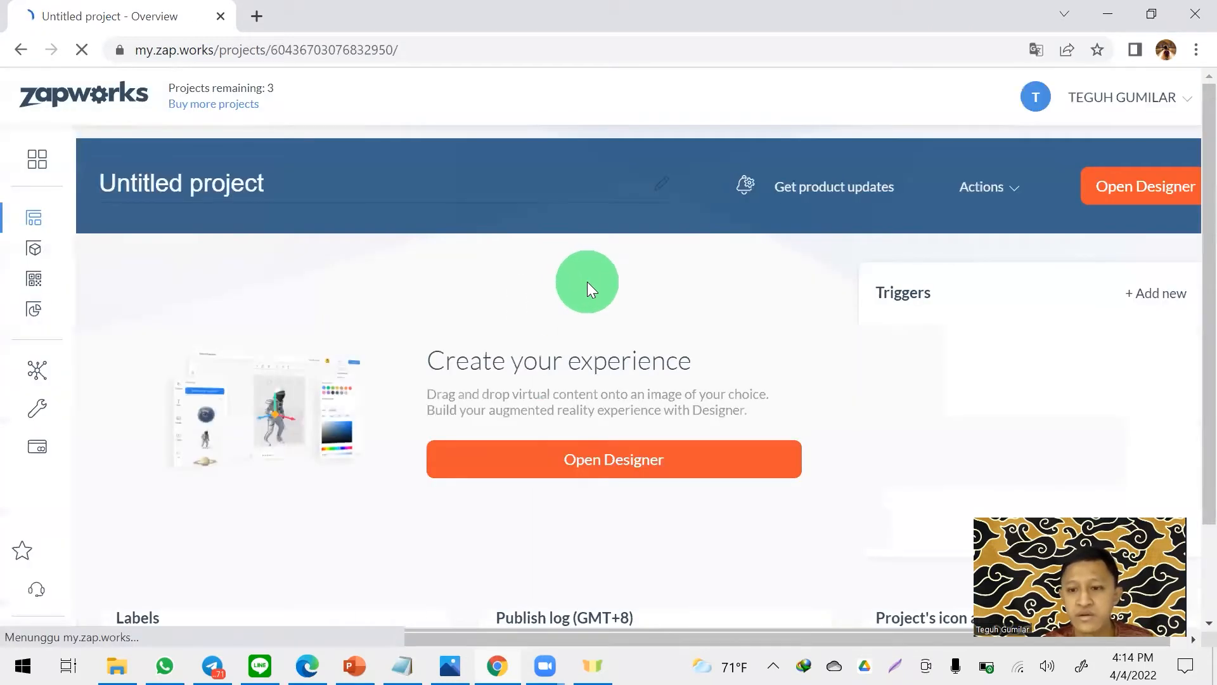
- Rename the untitled project as AR SATURN TRY1
{"action": "left_click", "coordinate": [453, 188]}
{"action": "key", "text": "Caps_Lock"}
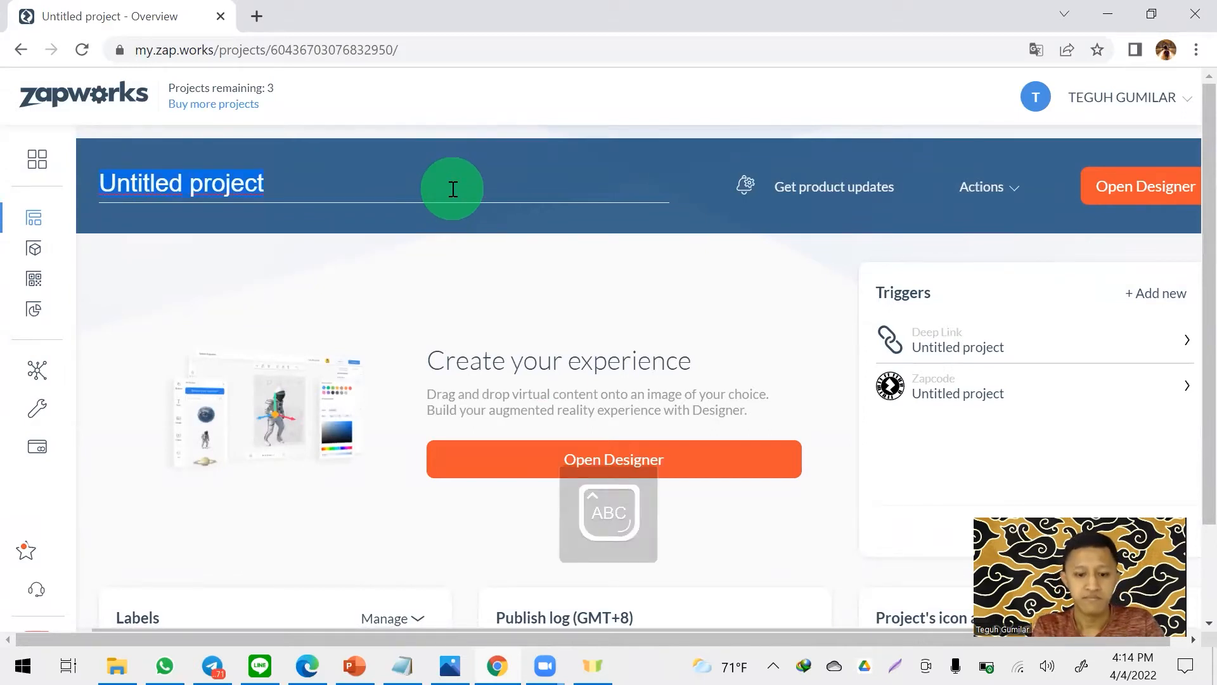
{"action": "type", "text": "AR SATURN "}
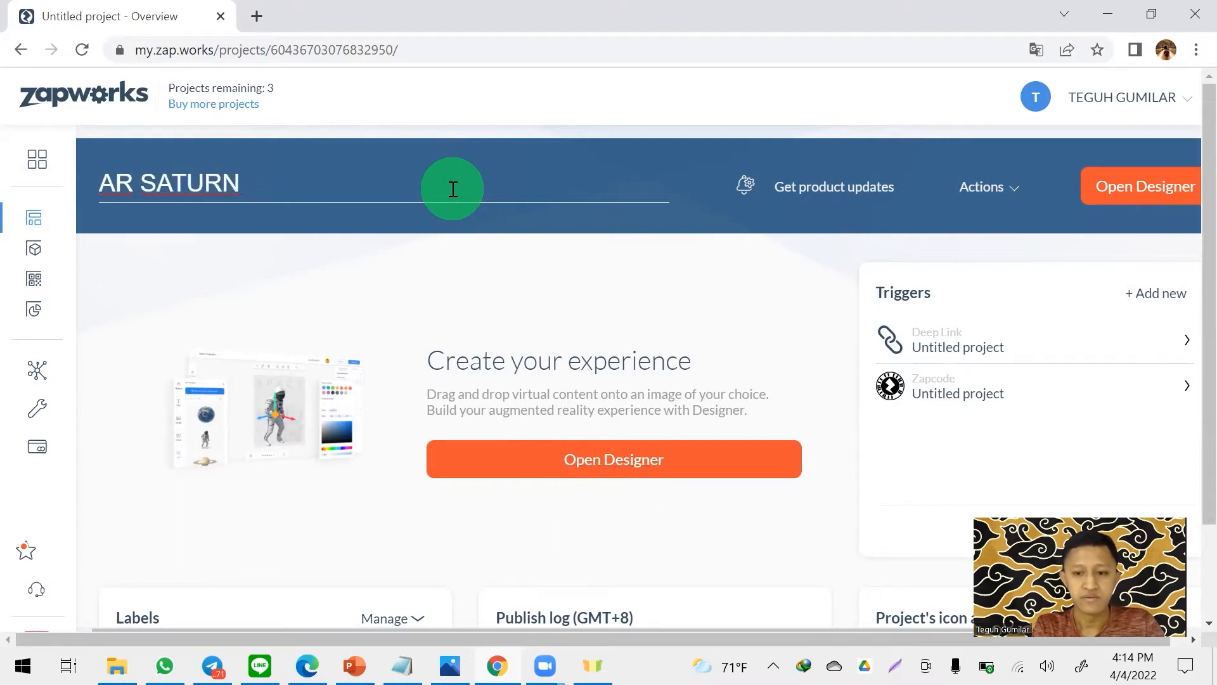
{"action": "type", "text": "TRY1"}
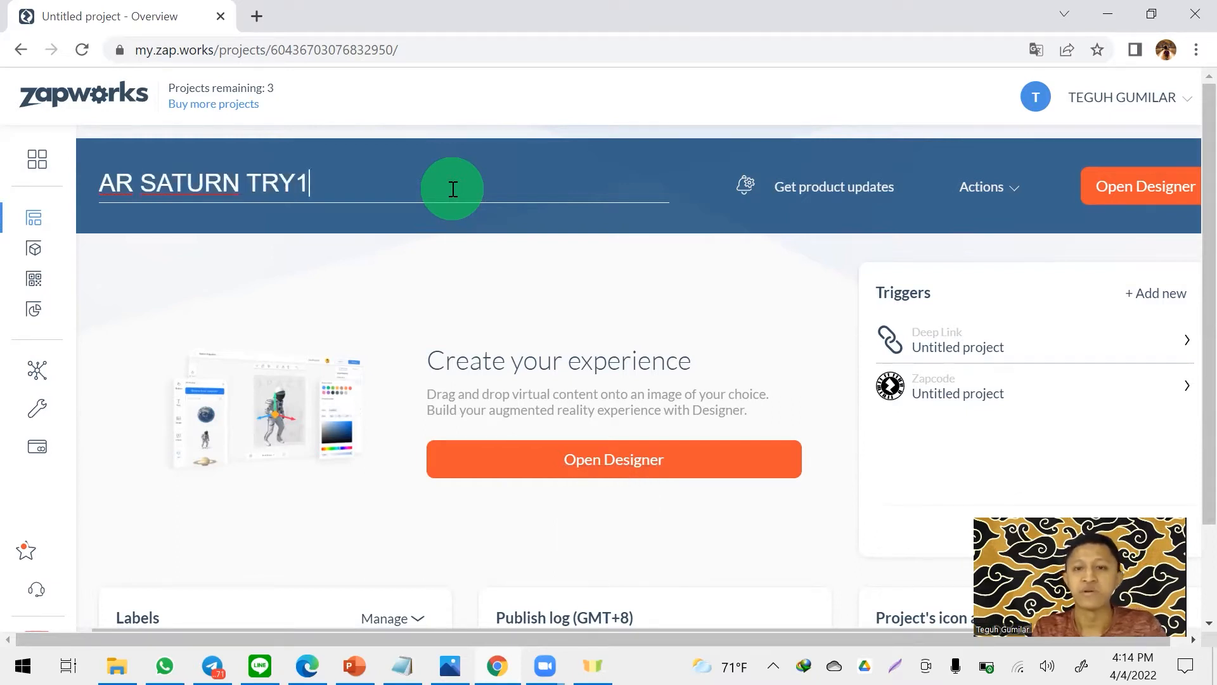
- Open the project in Designer and create its first scene with Image Tracking, shown in 3D view
{"action": "left_click", "coordinate": [1176, 188]}
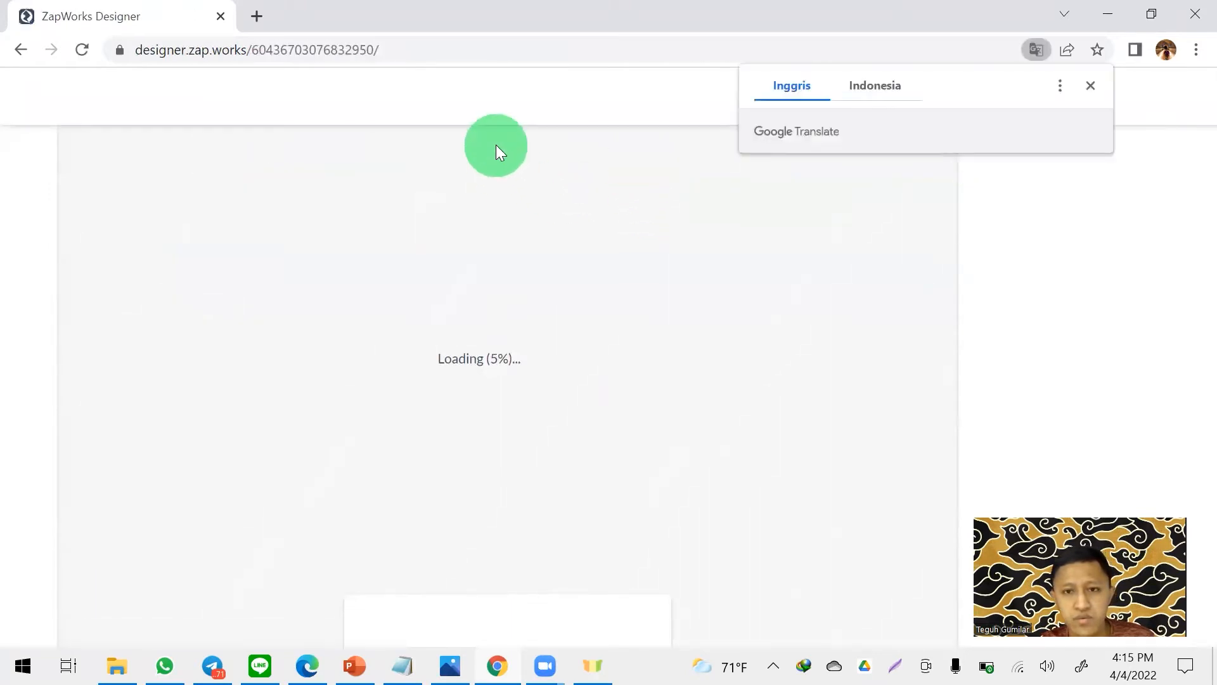
{"action": "left_click", "coordinate": [1092, 85]}
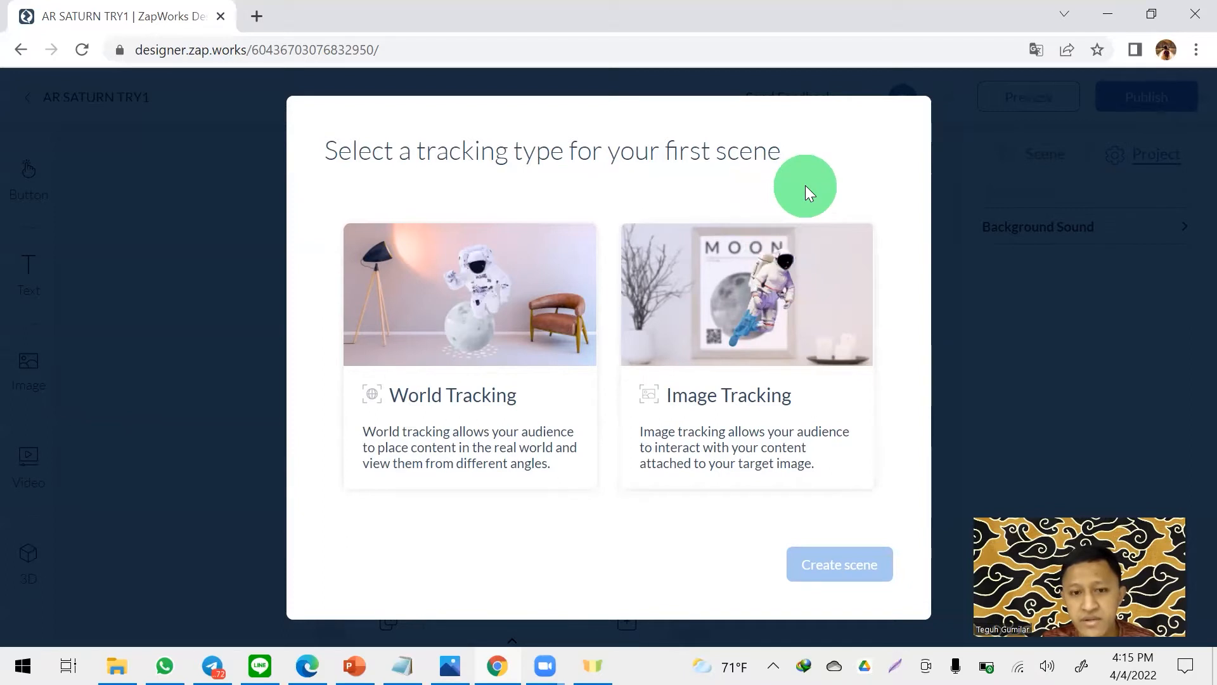
{"action": "left_click", "coordinate": [757, 393]}
{"action": "left_click", "coordinate": [832, 563]}
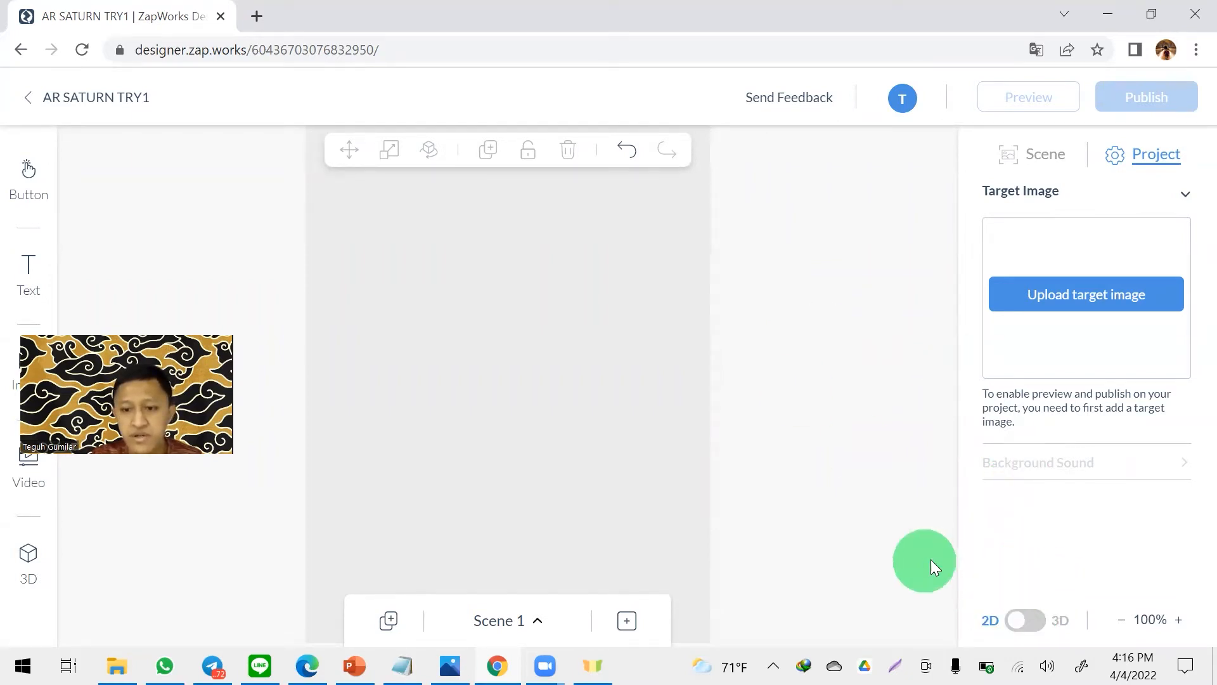
{"action": "left_click", "coordinate": [1025, 620]}
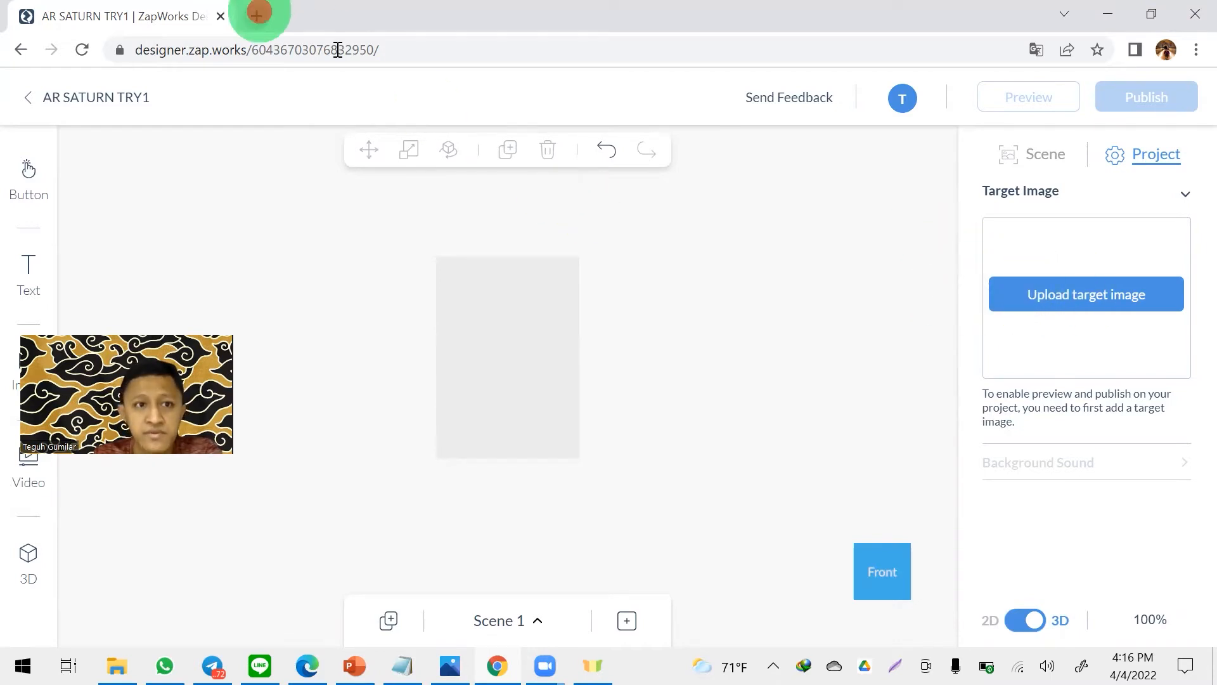
- Search Google Images for SATURN in a new browser tab
{"action": "left_click", "coordinate": [257, 14]}
{"action": "type", "text": "SA"}
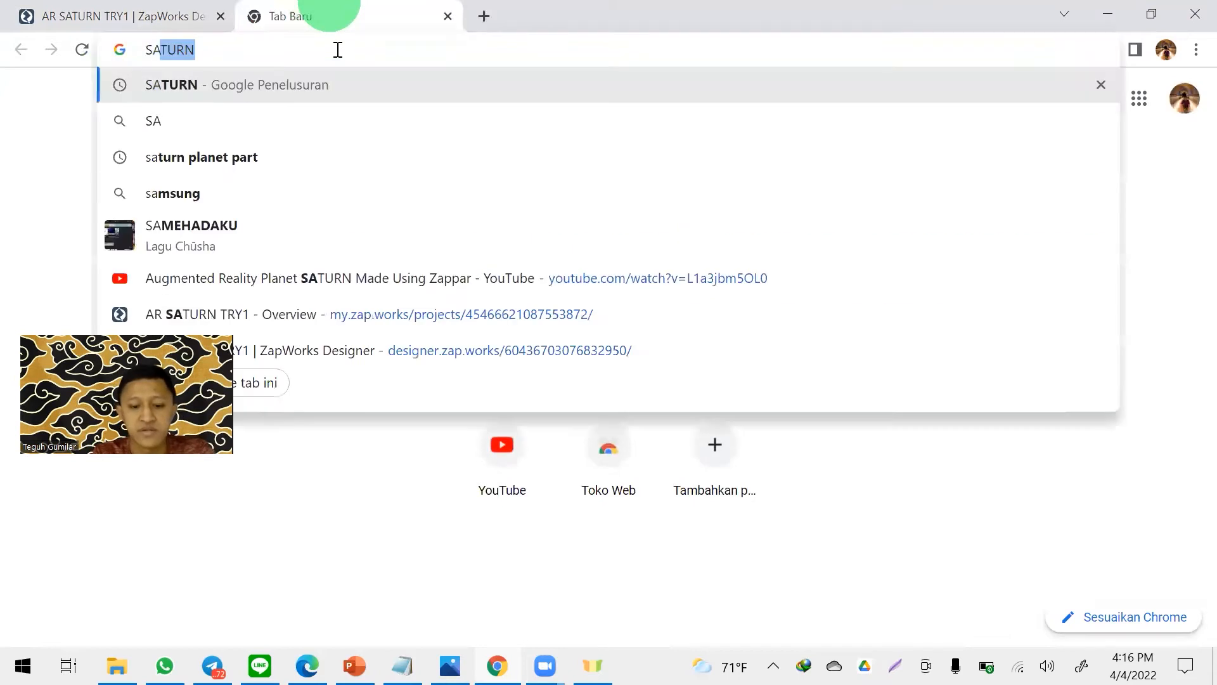
{"action": "type", "text": "T"}
{"action": "key", "text": "Return"}
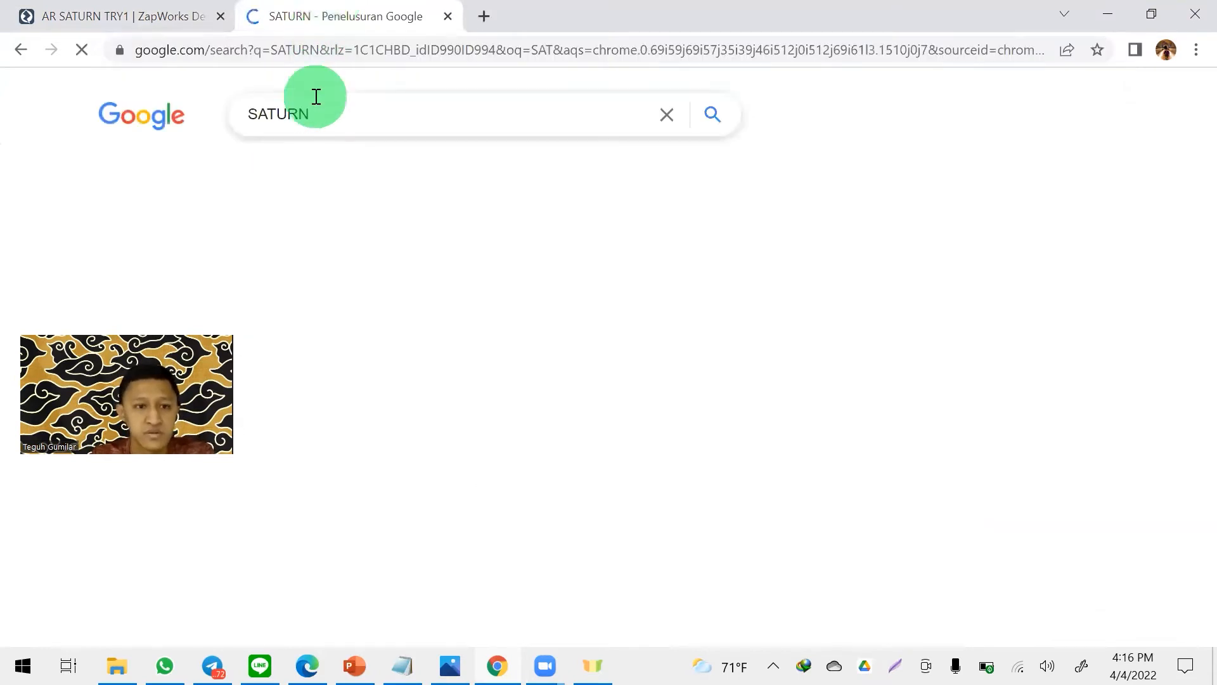
{"action": "left_click", "coordinate": [219, 177]}
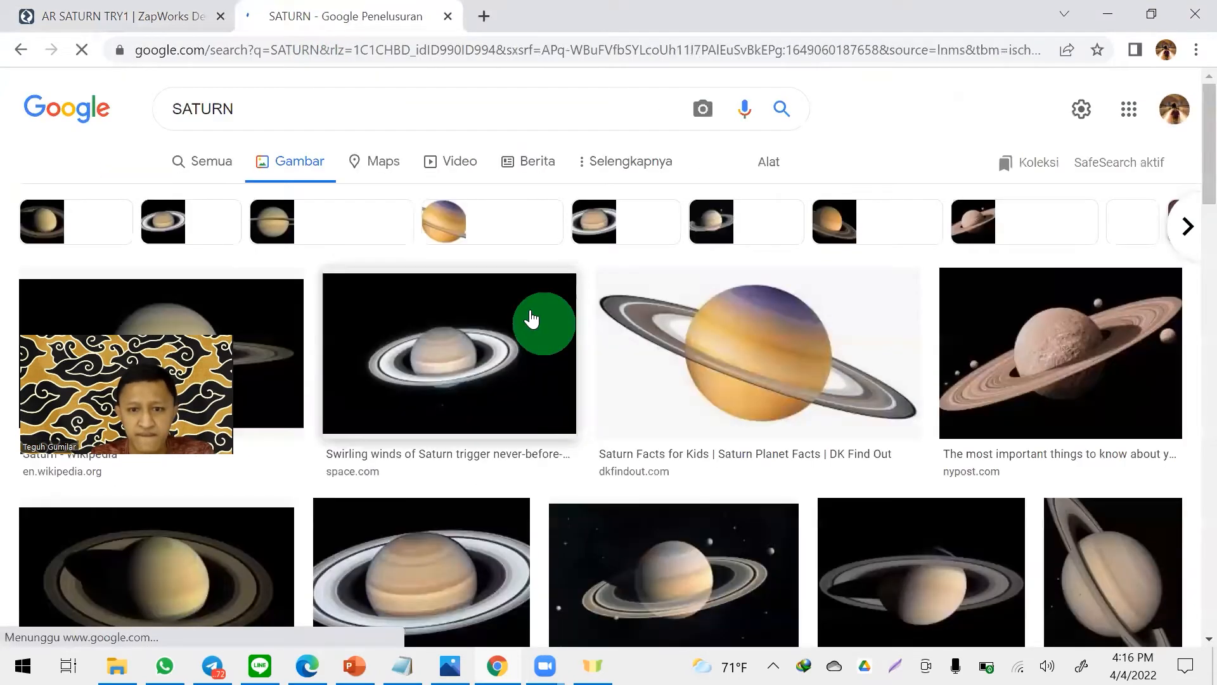
- Find the blue SATURN facts poster from osr.org in the image results and open the full image in its own tab
{"action": "scroll", "coordinate": [539, 324], "scroll_direction": "down", "scroll_amount": 10}
{"action": "scroll", "coordinate": [632, 293], "scroll_direction": "down", "scroll_amount": 5}
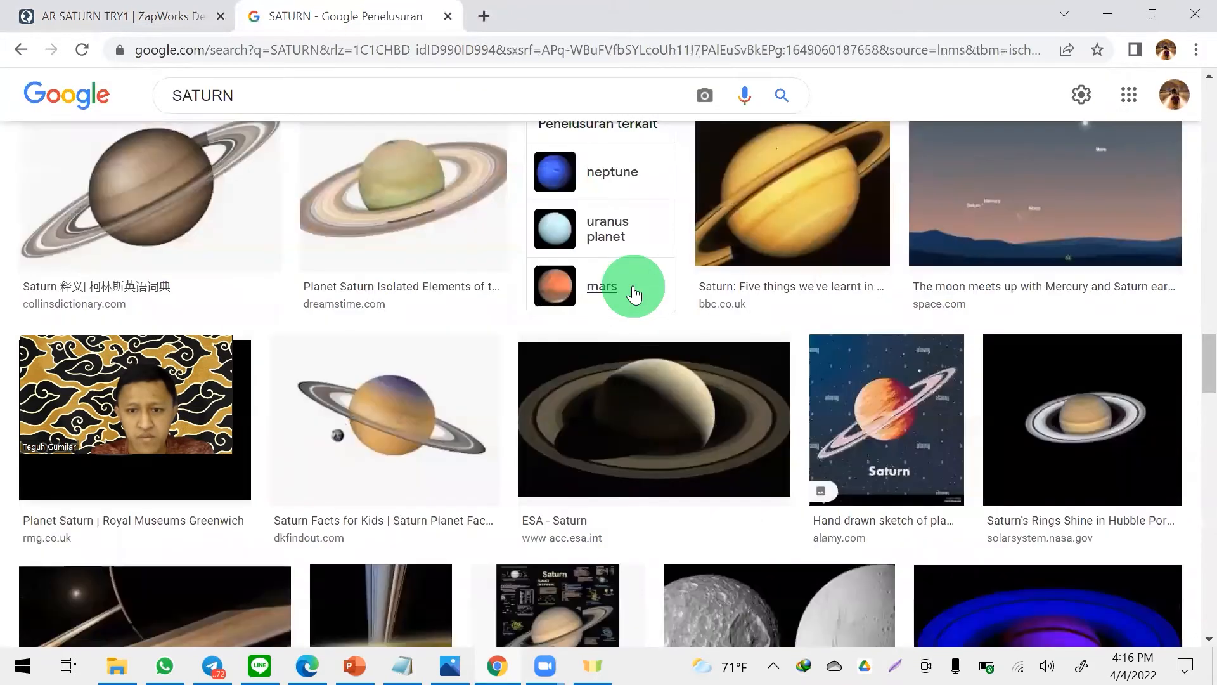
{"action": "scroll", "coordinate": [637, 293], "scroll_direction": "down", "scroll_amount": 5}
{"action": "scroll", "coordinate": [635, 285], "scroll_direction": "down", "scroll_amount": 5}
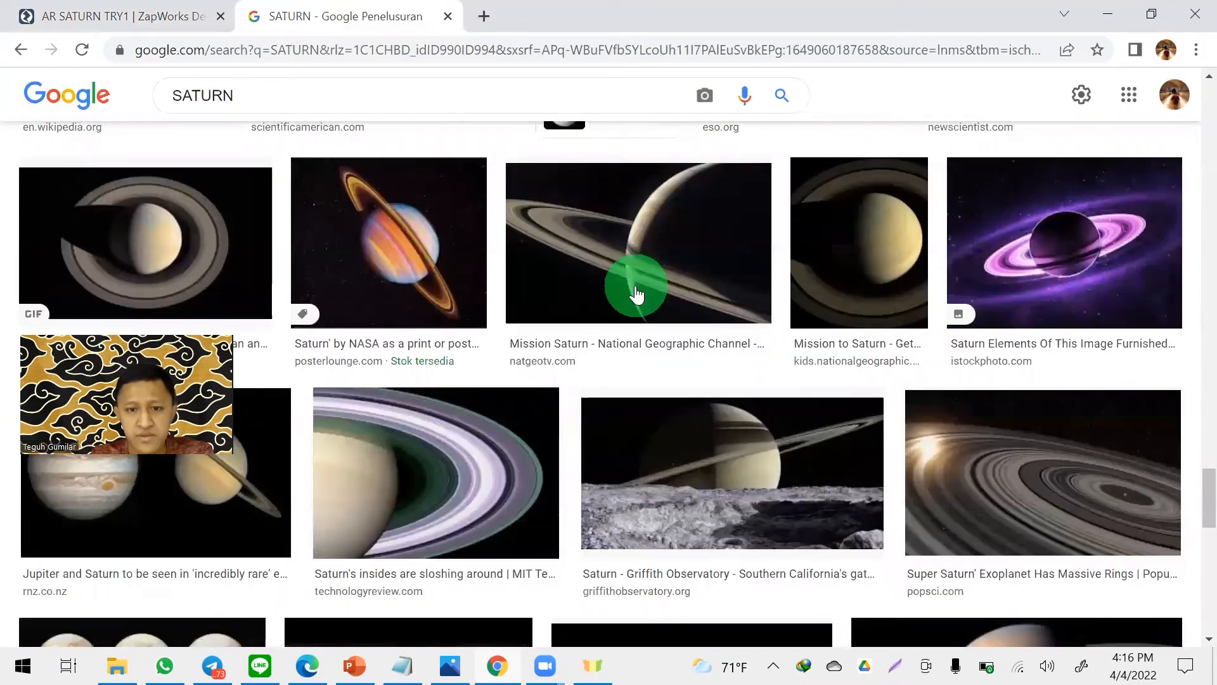
{"action": "scroll", "coordinate": [637, 295], "scroll_direction": "down", "scroll_amount": 8}
{"action": "scroll", "coordinate": [704, 279], "scroll_direction": "up", "scroll_amount": 2}
{"action": "scroll", "coordinate": [825, 271], "scroll_direction": "down", "scroll_amount": 5}
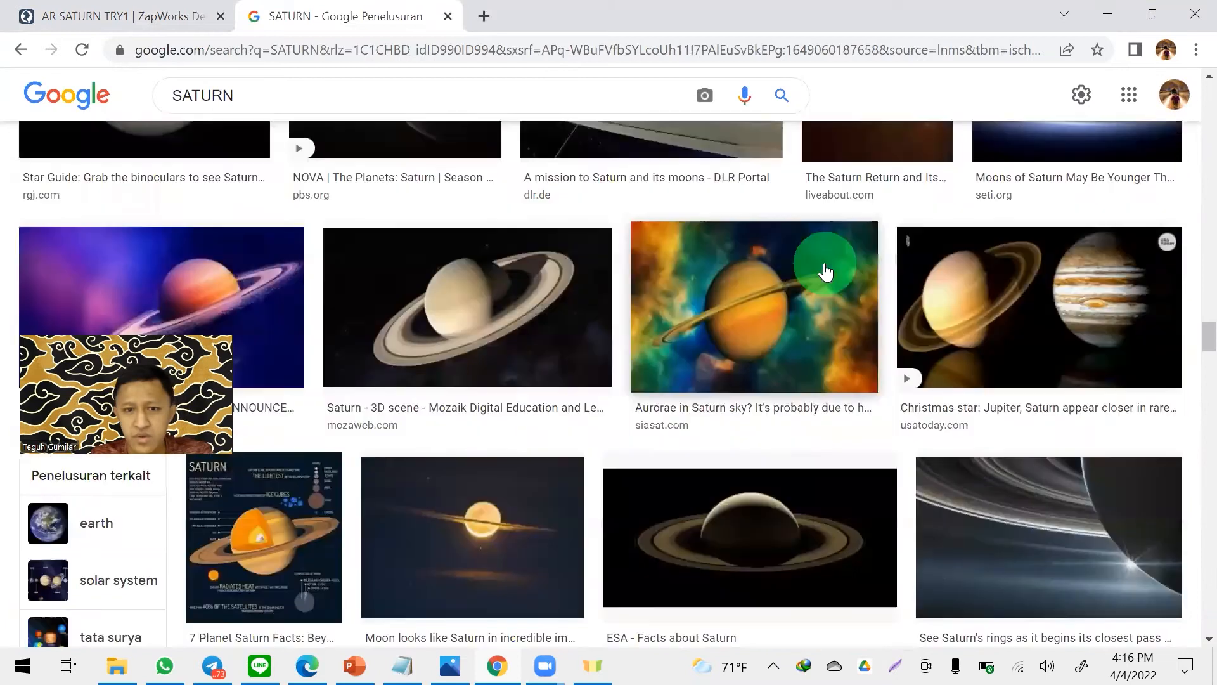
{"action": "scroll", "coordinate": [825, 271], "scroll_direction": "down", "scroll_amount": 5}
{"action": "scroll", "coordinate": [767, 256], "scroll_direction": "down", "scroll_amount": 12}
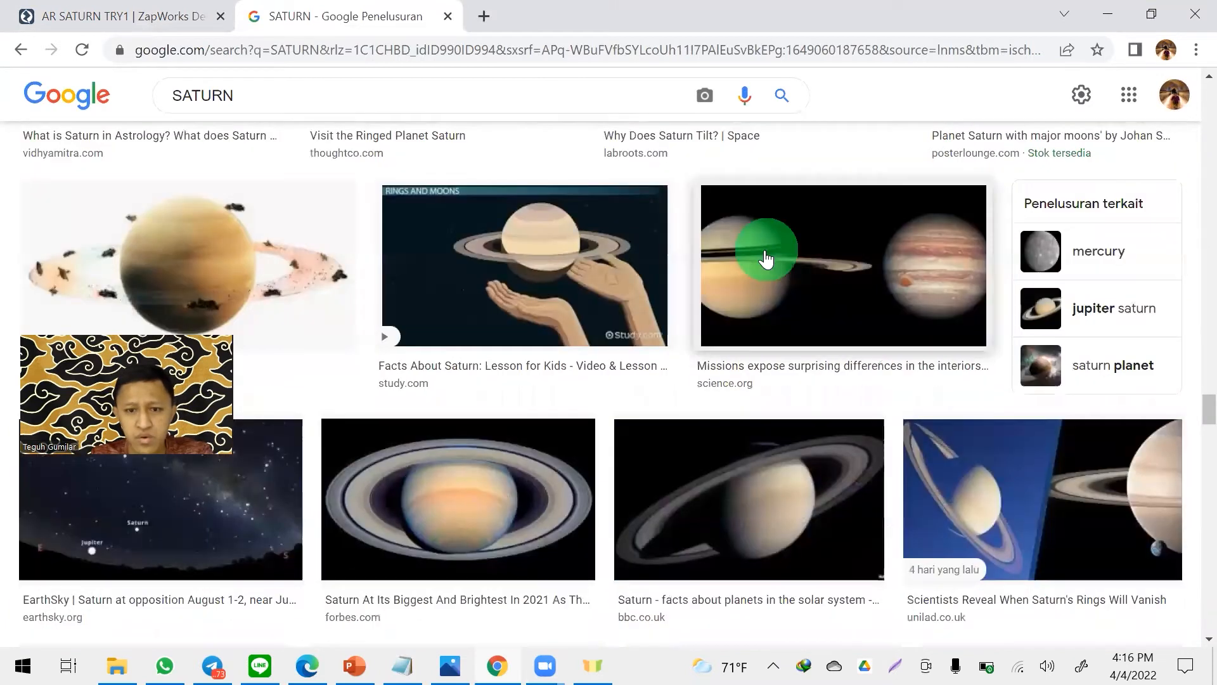
{"action": "scroll", "coordinate": [766, 256], "scroll_direction": "down", "scroll_amount": 5}
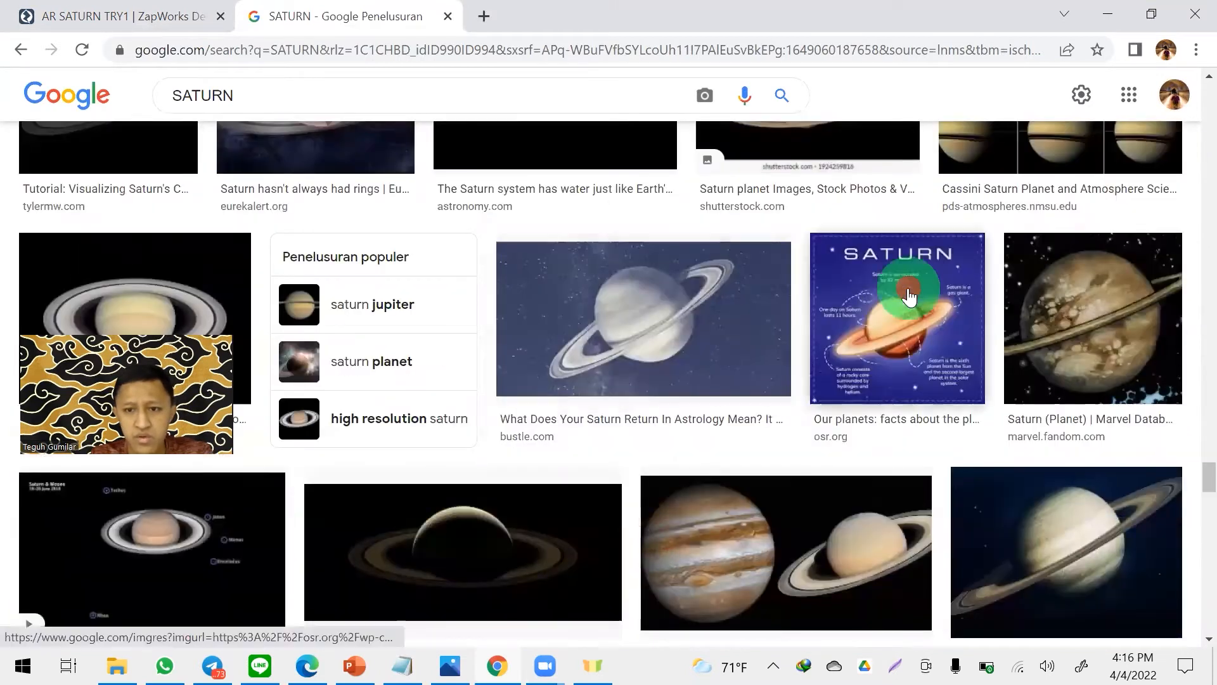
{"action": "left_click", "coordinate": [889, 294]}
{"action": "right_click", "coordinate": [892, 292]}
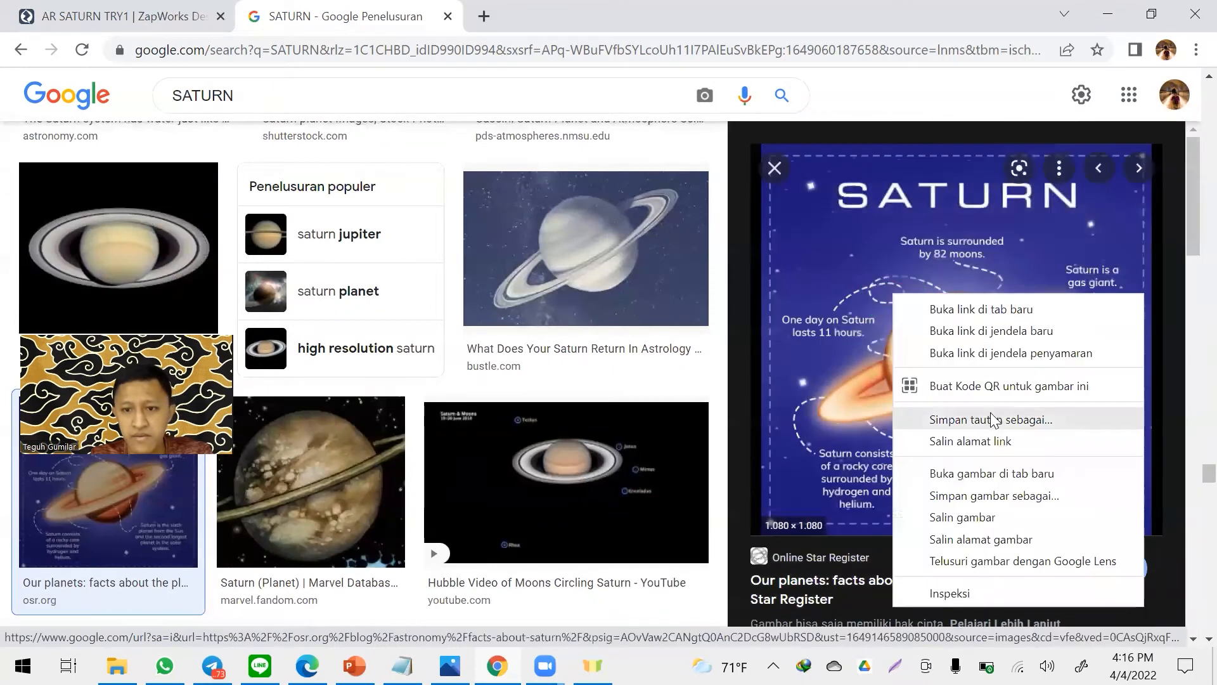
{"action": "left_click", "coordinate": [993, 470]}
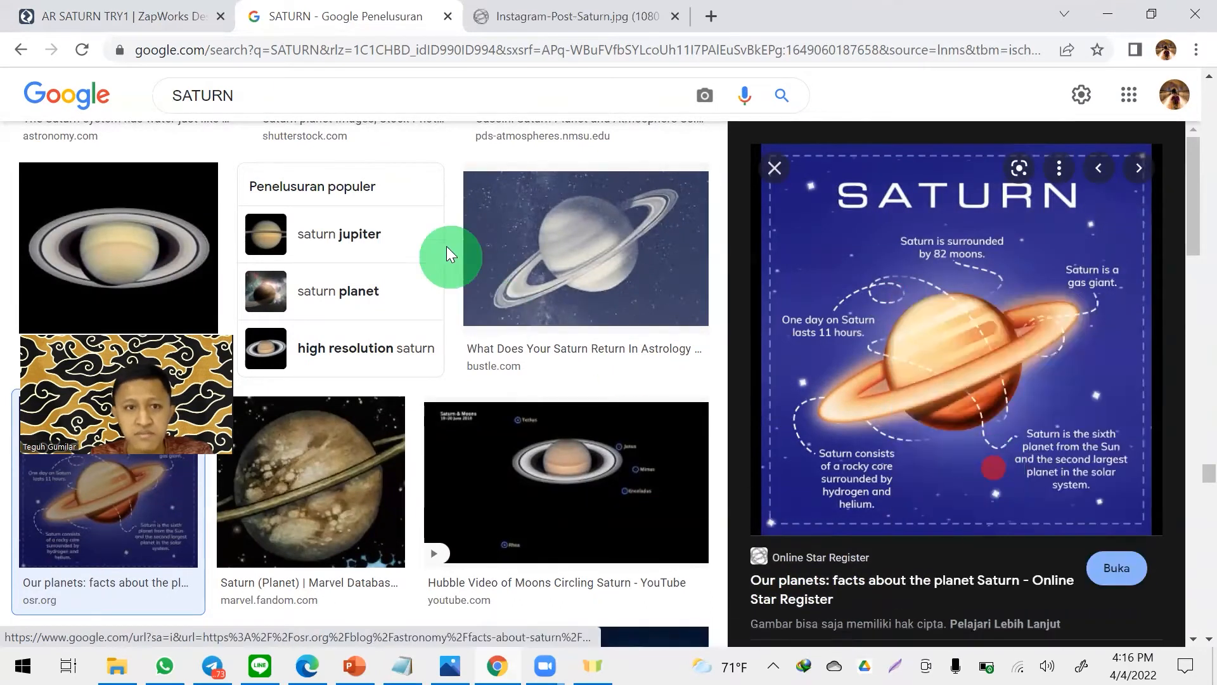
{"action": "left_click", "coordinate": [518, 31]}
{"action": "right_click", "coordinate": [508, 150]}
{"action": "left_click", "coordinate": [1021, 232]}
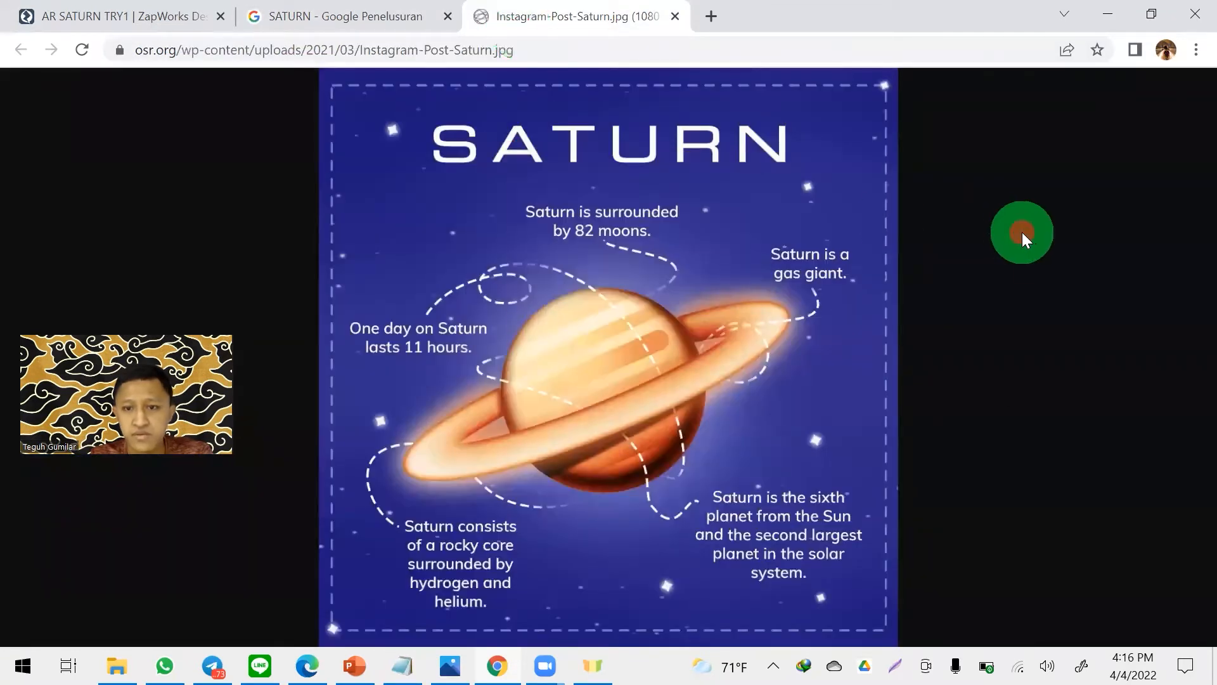
- Capture the Saturn poster as an 893x888 screenshot and save it in Downloads as AR Marker SATURN.jpg, replacing the existing file
{"action": "left_click", "coordinate": [897, 666]}
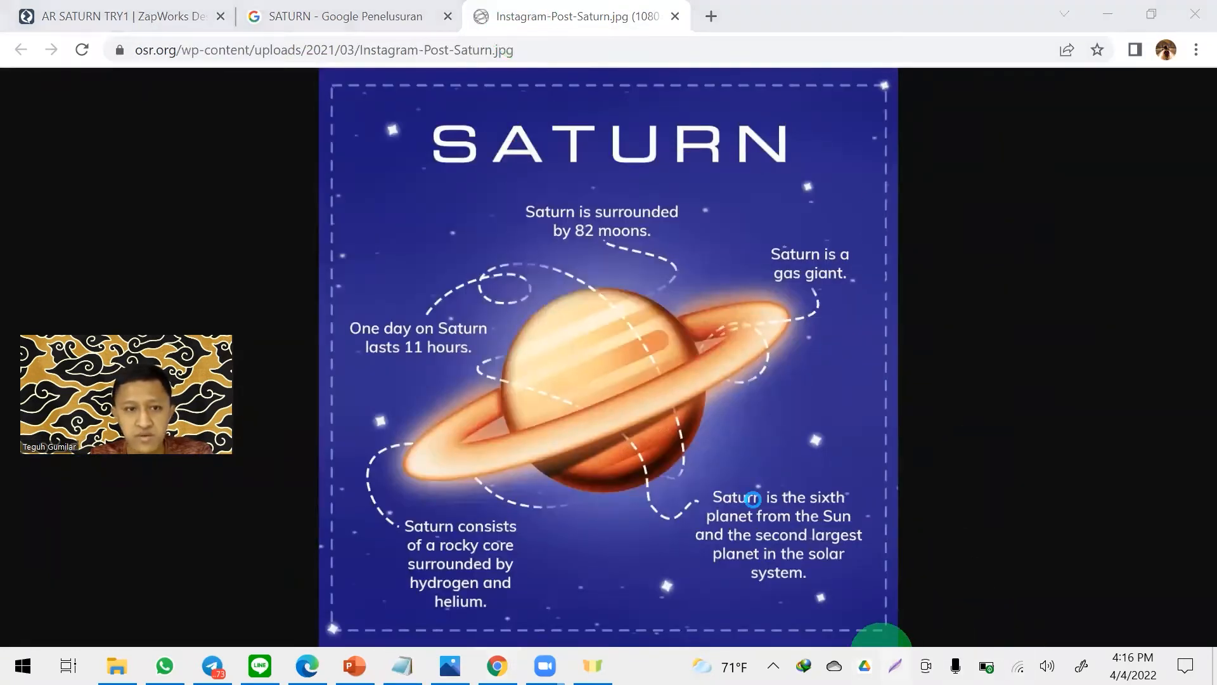
{"action": "left_click_drag", "start_coordinate": [327, 74], "coordinate": [894, 637]}
{"action": "left_click", "coordinate": [835, 660]}
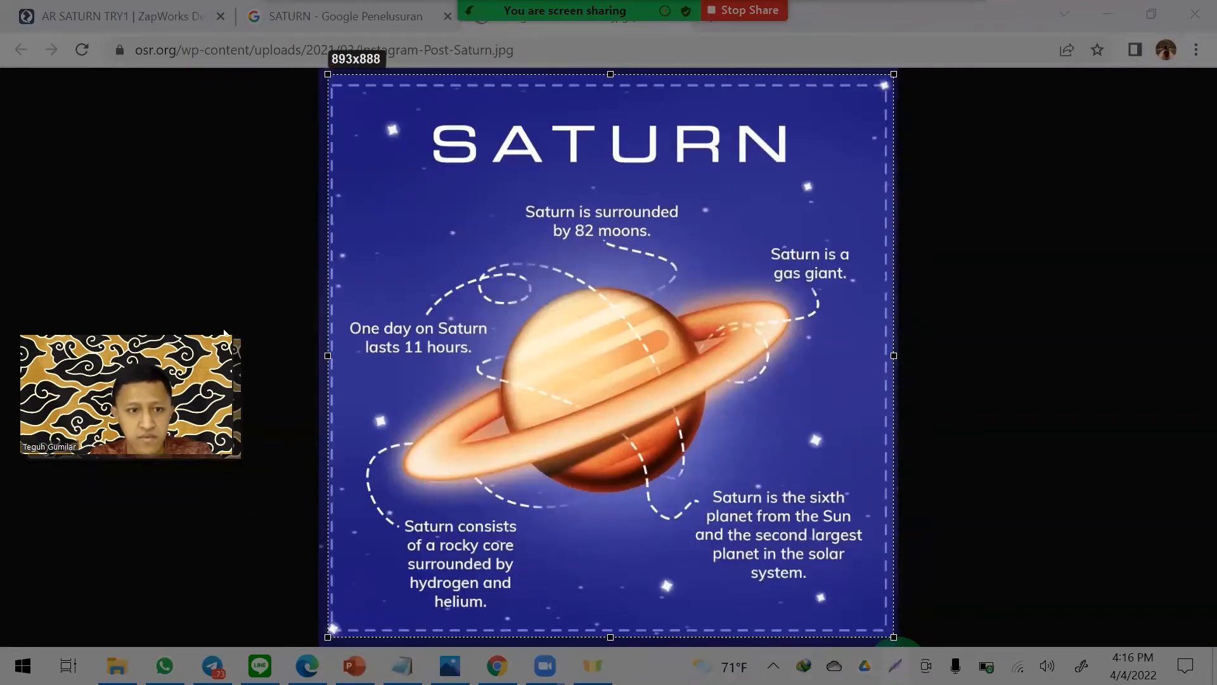
{"action": "double_click", "coordinate": [206, 126]}
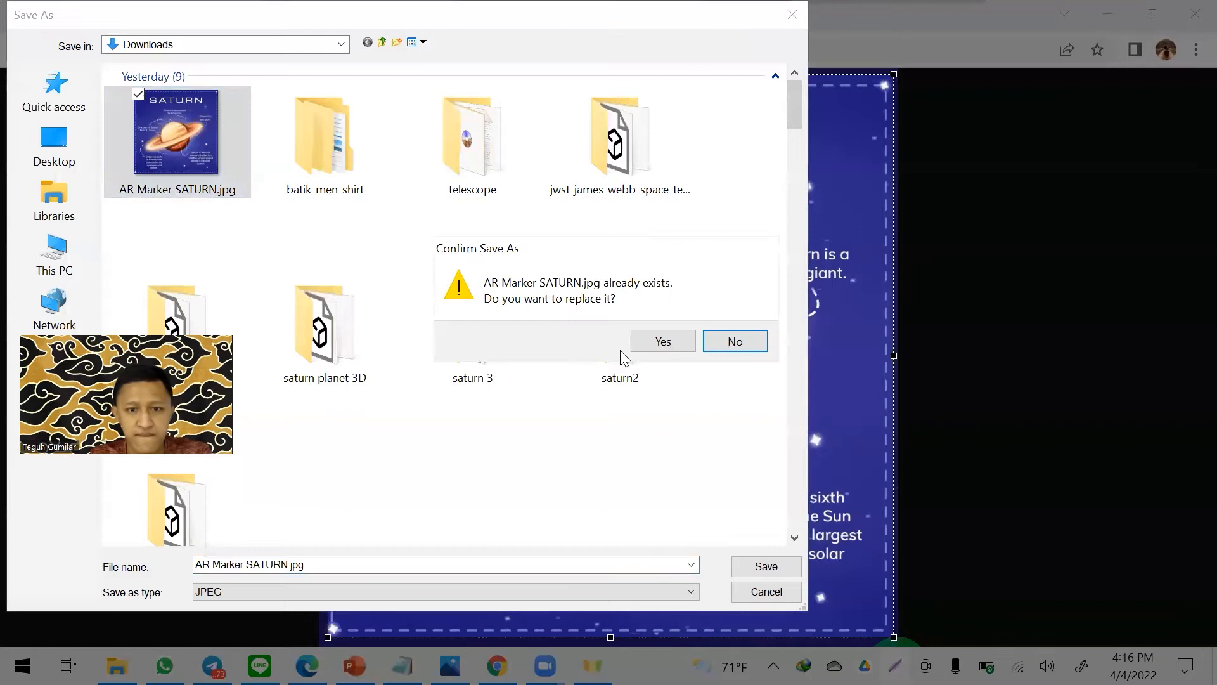
{"action": "left_click", "coordinate": [663, 342]}
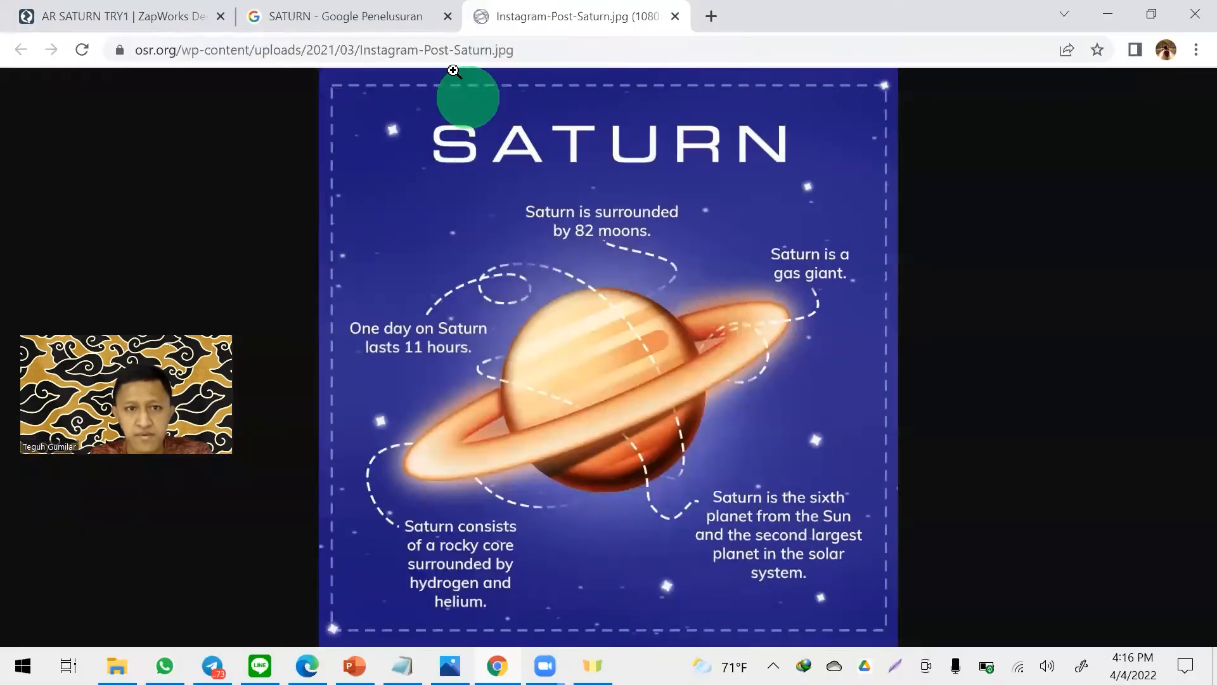
- Close the image search and poster tabs, and upload AR Marker SATURN.jpg from Downloads as the project's target image
{"action": "left_click", "coordinate": [448, 16]}
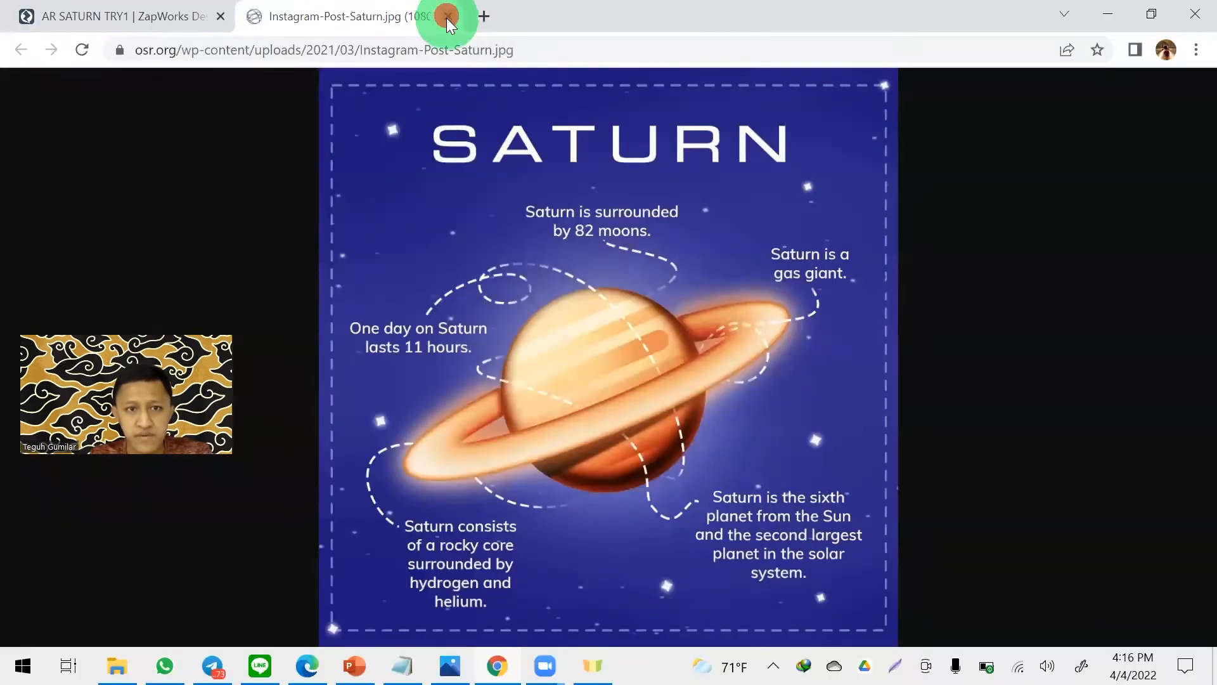
{"action": "left_click", "coordinate": [446, 15]}
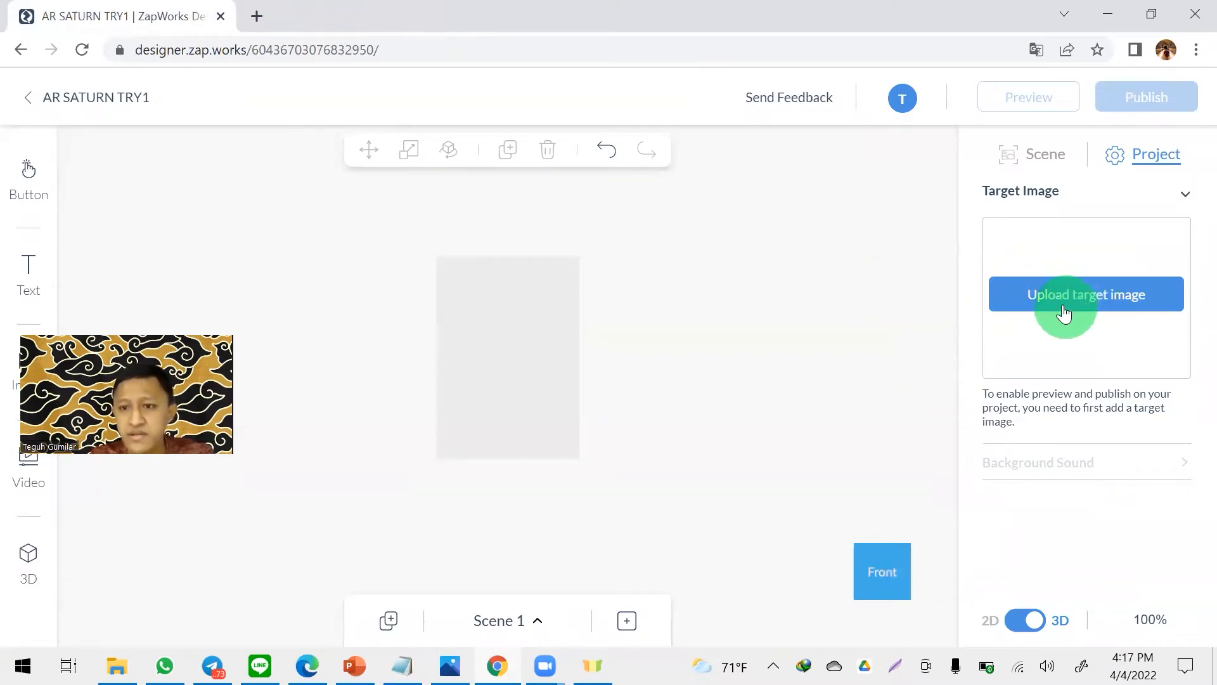
{"action": "left_click", "coordinate": [1095, 299]}
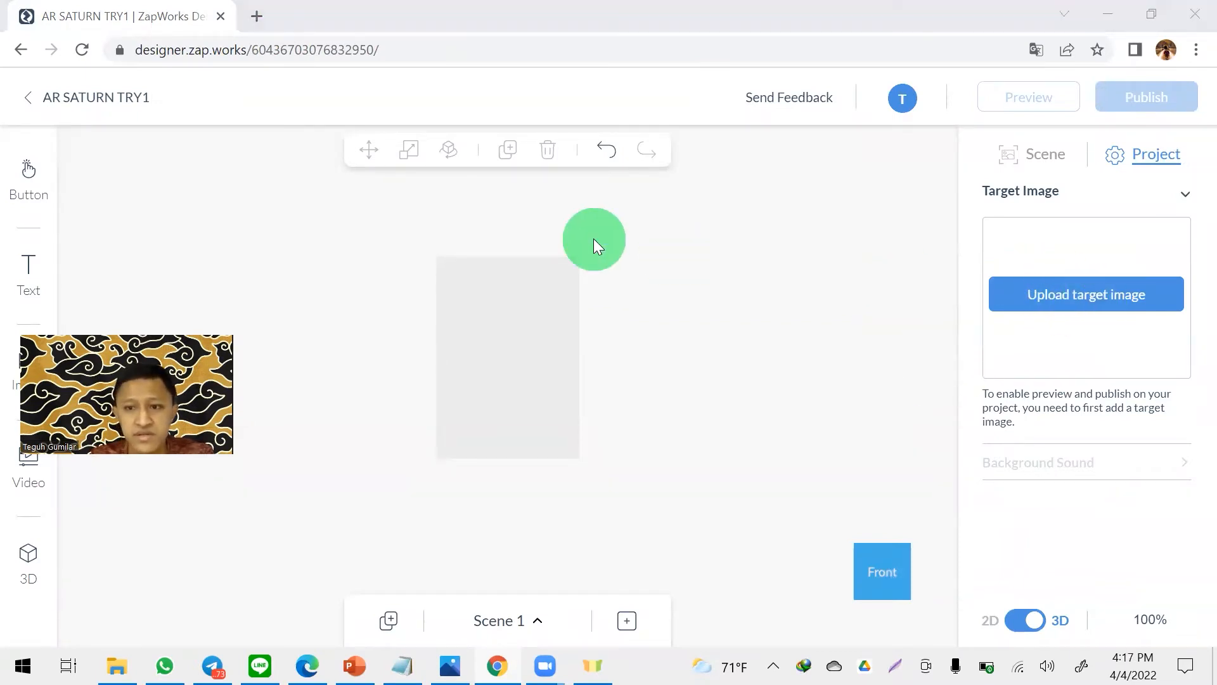
{"action": "left_click", "coordinate": [608, 294]}
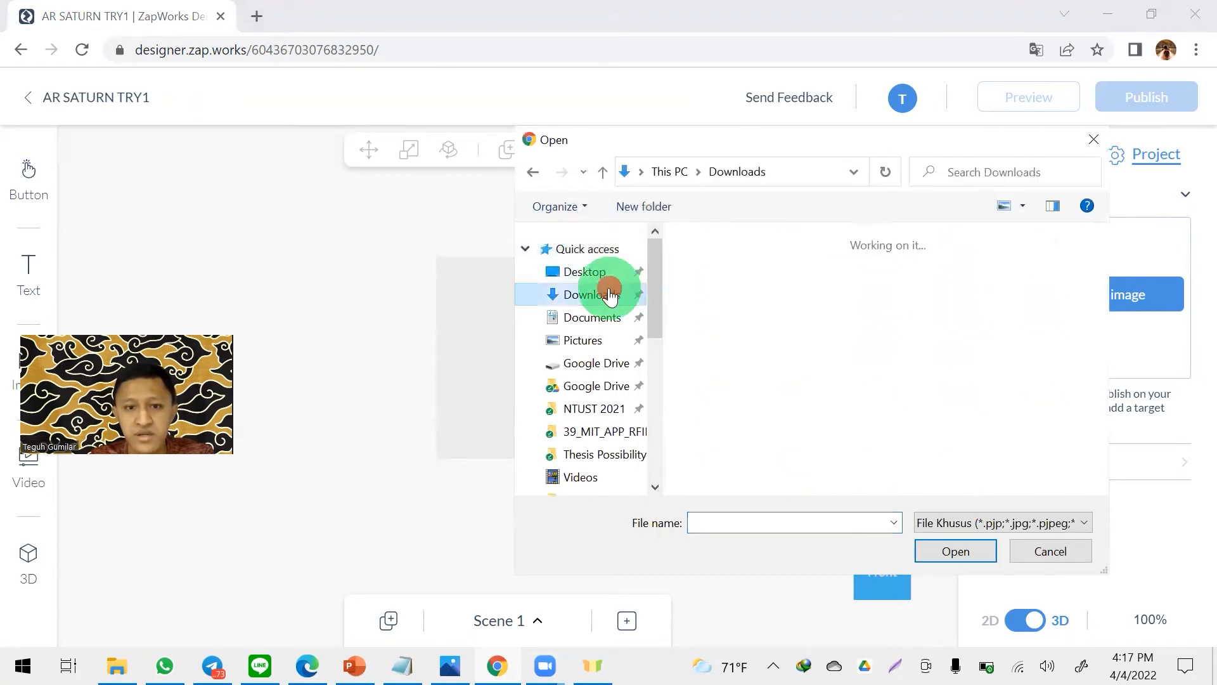
{"action": "left_click", "coordinate": [761, 270]}
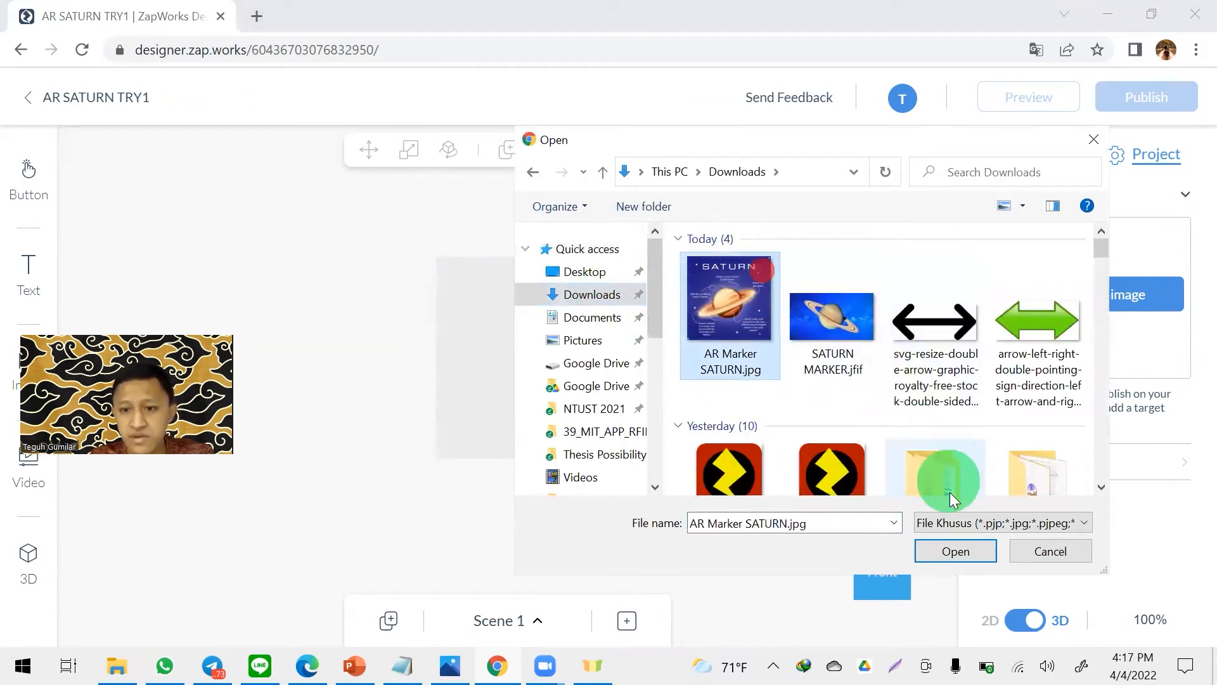
{"action": "left_click", "coordinate": [959, 549]}
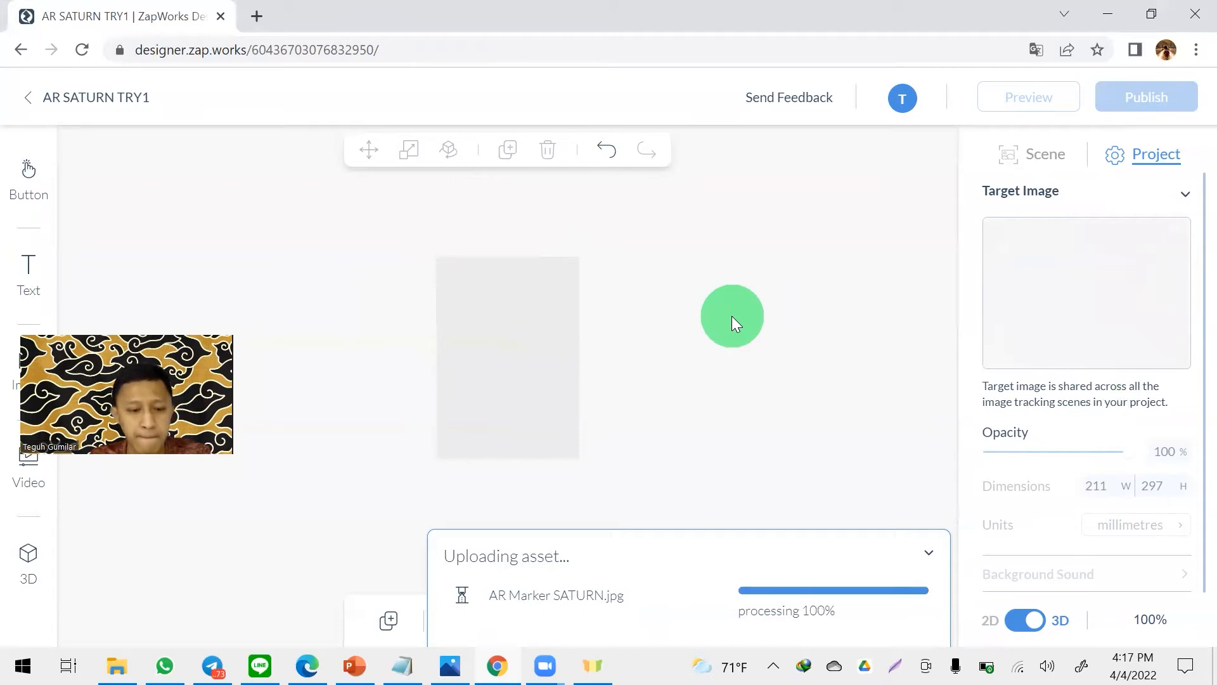
{"action": "key", "text": "XF86AudioRaiseVolume"}
{"action": "key", "text": "XF86AudioRaiseVolume"}
{"action": "key", "text": "XF86AudioRaiseVolume"}
{"action": "key", "text": "XF86AudioRaiseVolume"}
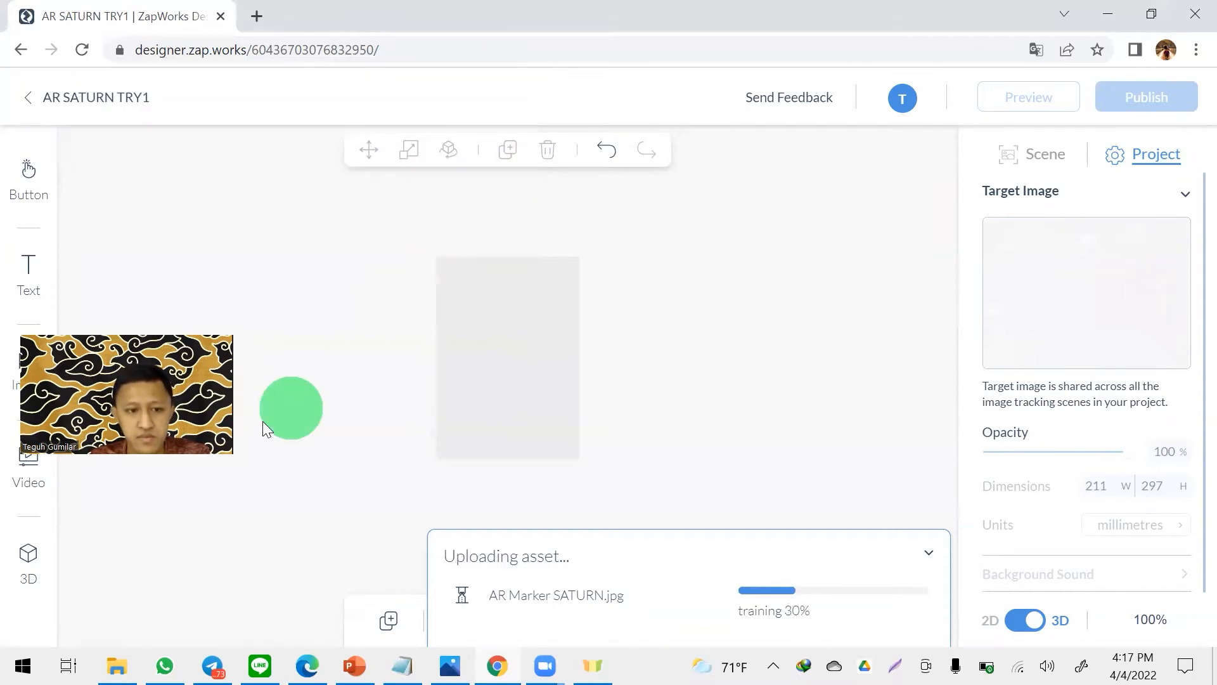
{"action": "left_click_drag", "start_coordinate": [151, 392], "coordinate": [192, 381]}
{"action": "left_click", "coordinate": [821, 296]}
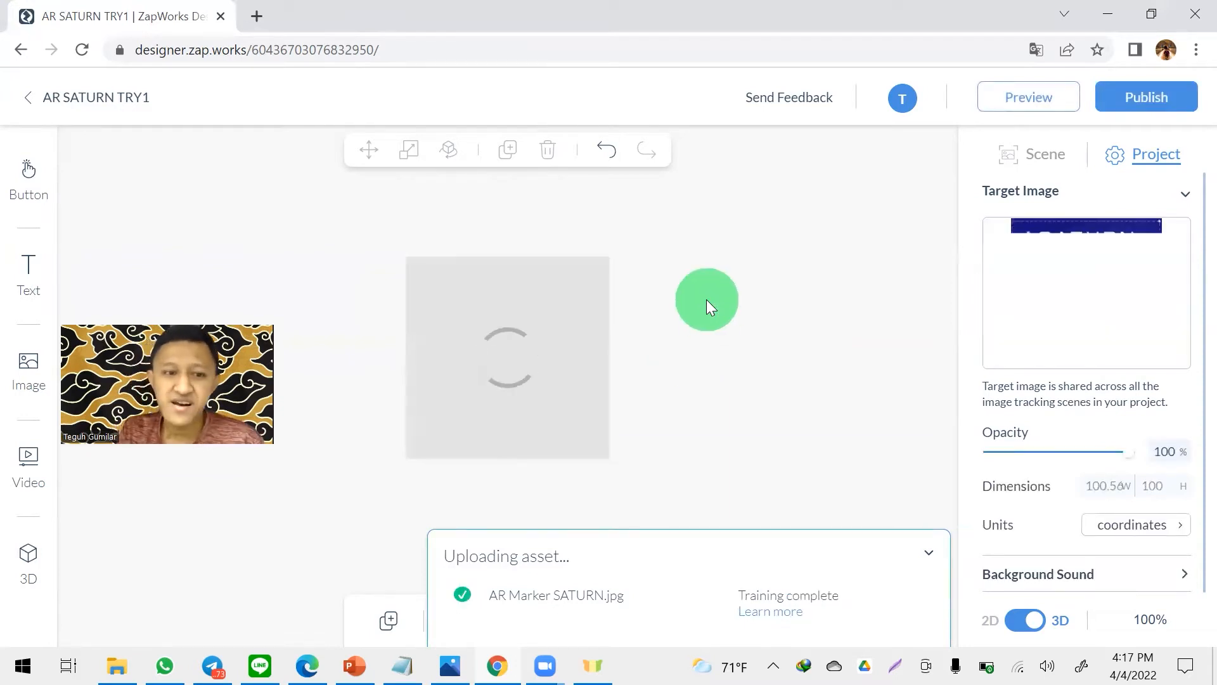
- Collapse the upload progress notice and examine the Saturn target image at an angle in the 3D scene
{"action": "left_click", "coordinate": [927, 554]}
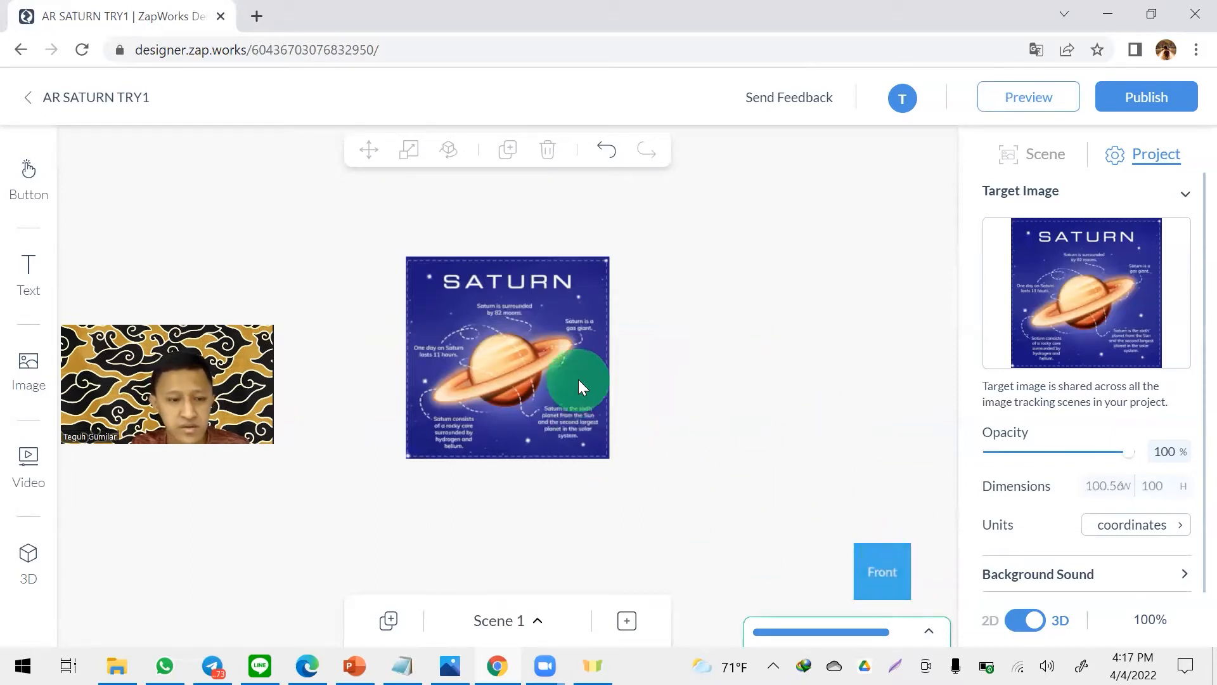
{"action": "left_click_drag", "start_coordinate": [610, 439], "coordinate": [595, 338]}
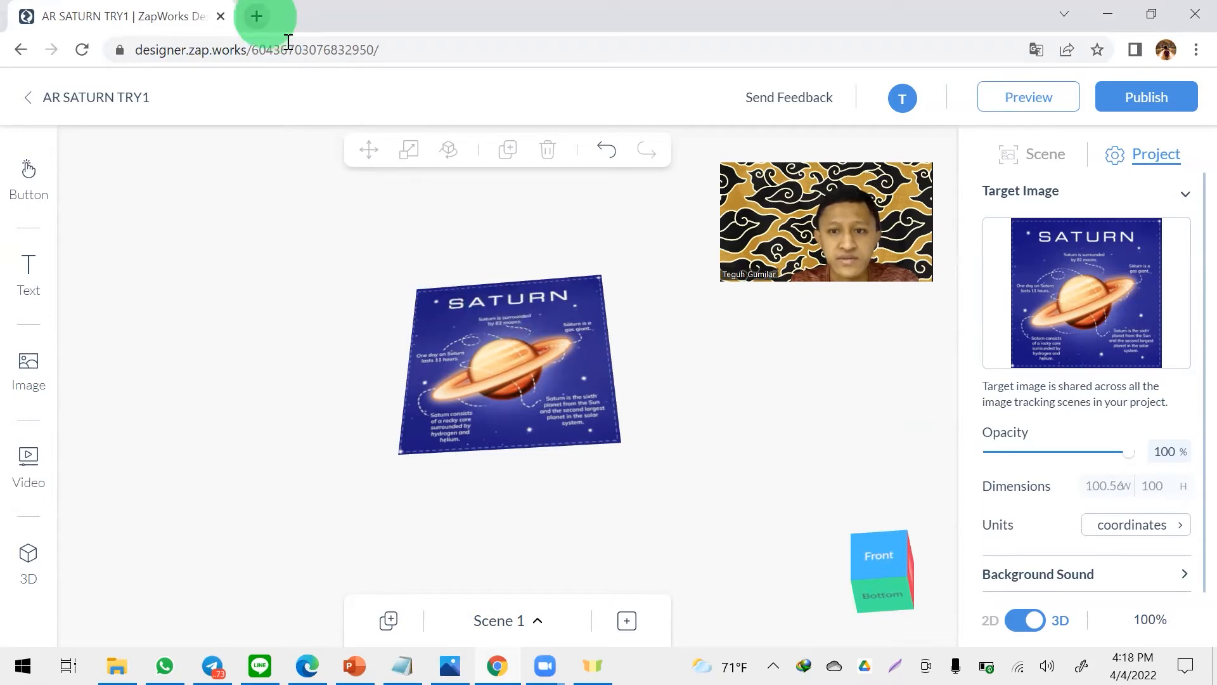
- Search Google for SKECTH FAB in a new browser tab and open the Sketchfab website from the results
{"action": "left_click", "coordinate": [257, 16]}
{"action": "type", "text": "S"}
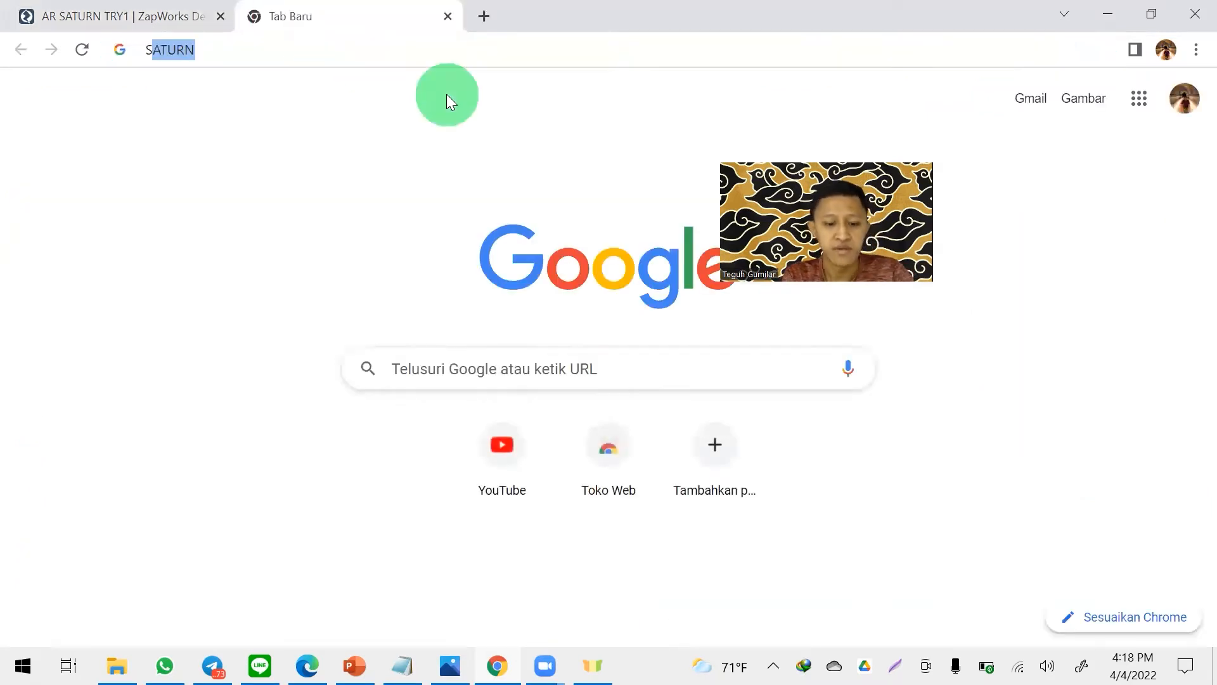
{"action": "type", "text": "KECTH"}
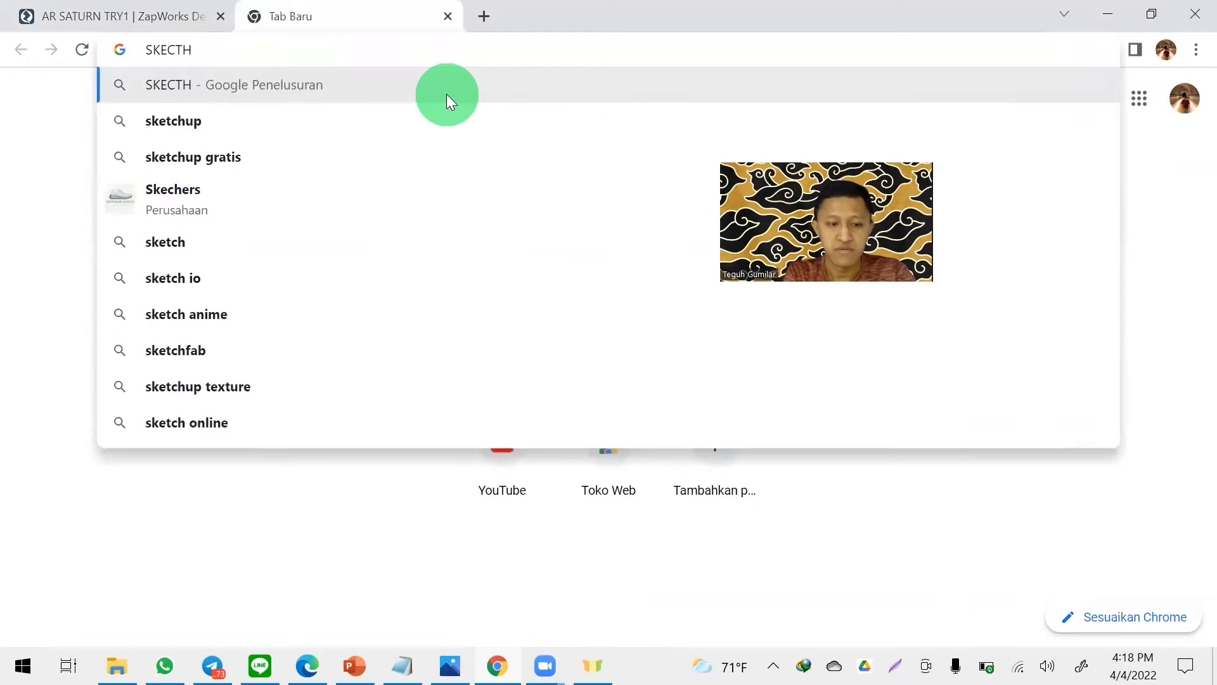
{"action": "type", "text": " FAB"}
{"action": "key", "text": "Return"}
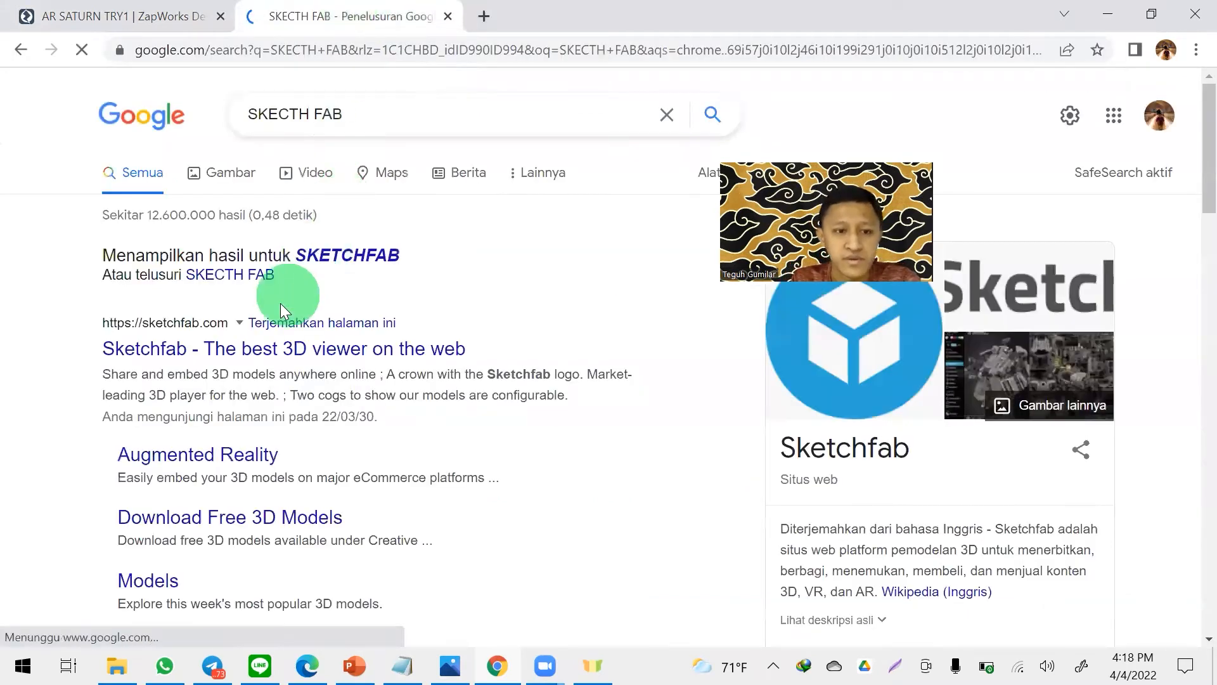
{"action": "left_click", "coordinate": [338, 255]}
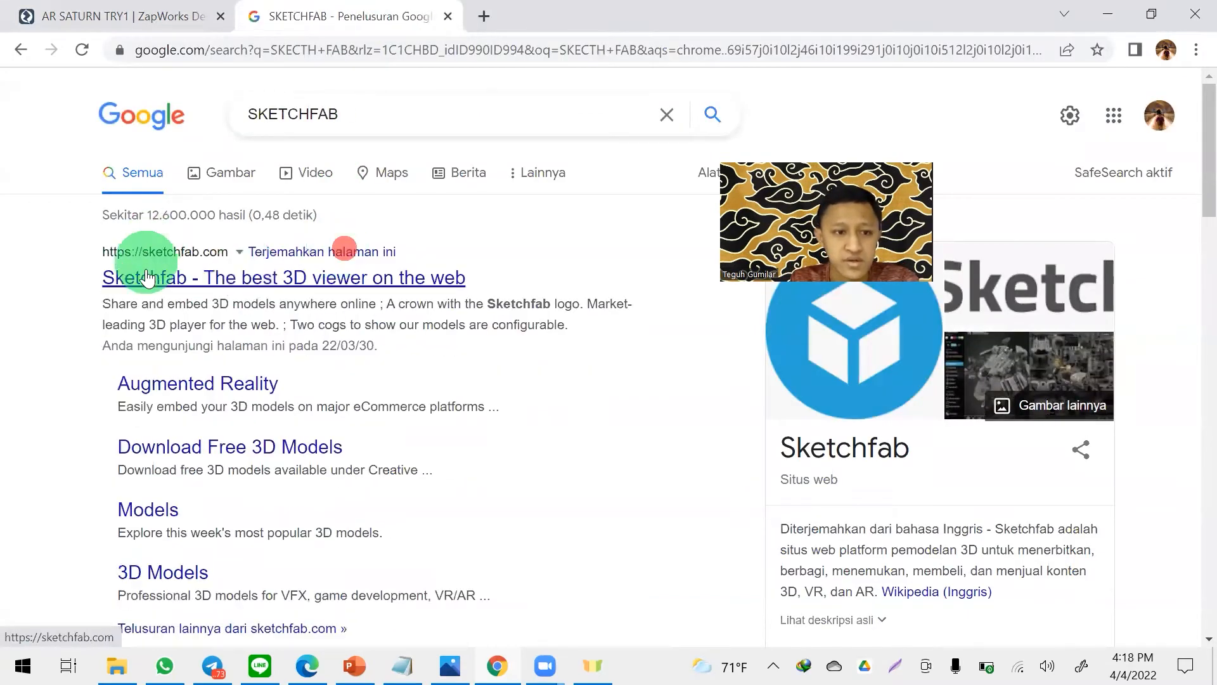
{"action": "left_click", "coordinate": [239, 274]}
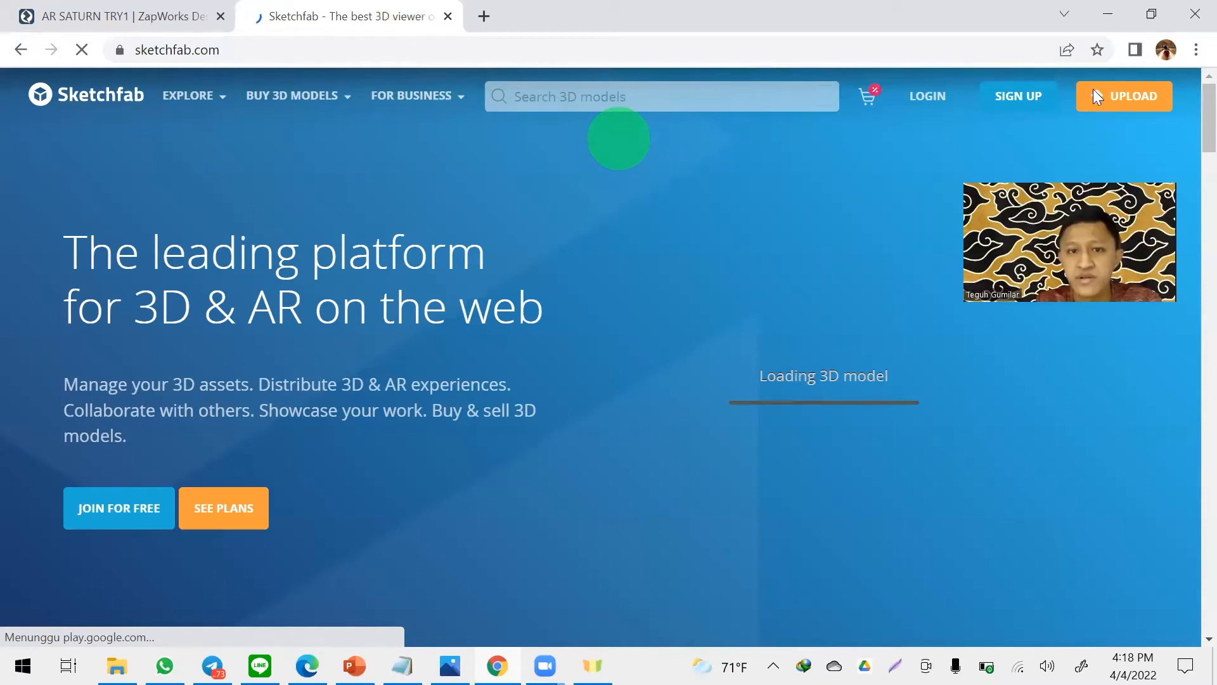
- Search Sketchfab for SATURN, limit the results to downloadable models, and open the ringed Saturn model
{"action": "left_click", "coordinate": [579, 94]}
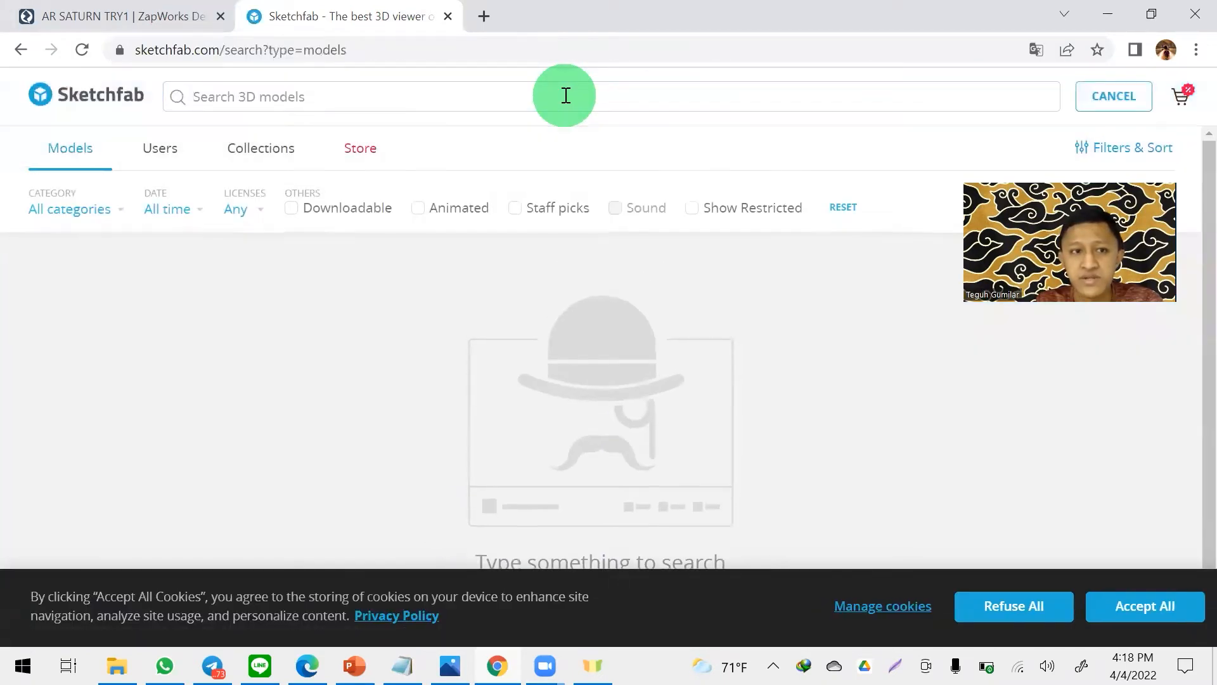
{"action": "type", "text": "SATURN"}
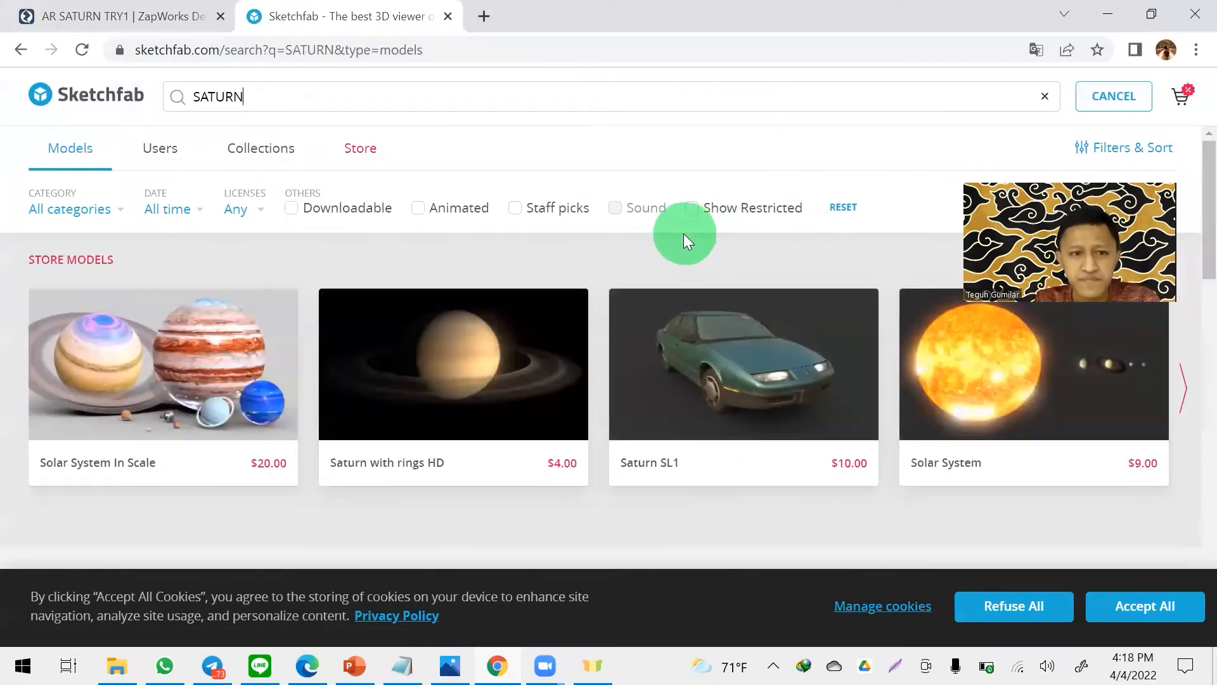
{"action": "left_click", "coordinate": [300, 214]}
{"action": "scroll", "coordinate": [712, 238], "scroll_direction": "down", "scroll_amount": 5}
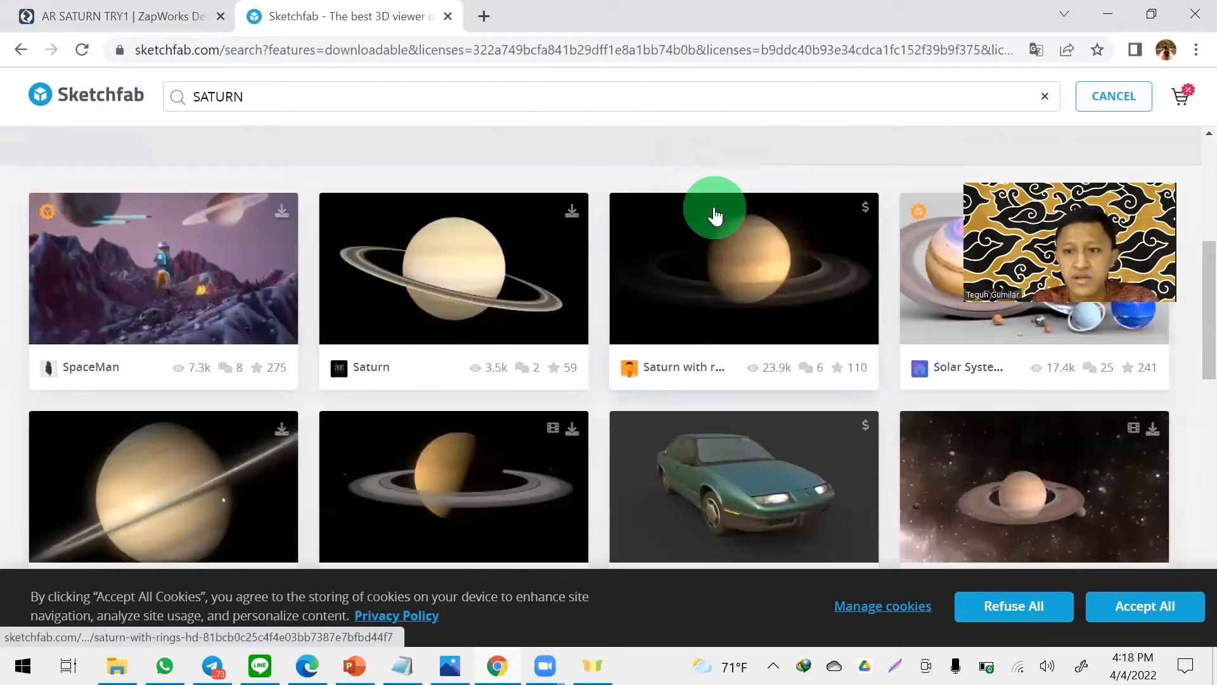
{"action": "left_click", "coordinate": [480, 242]}
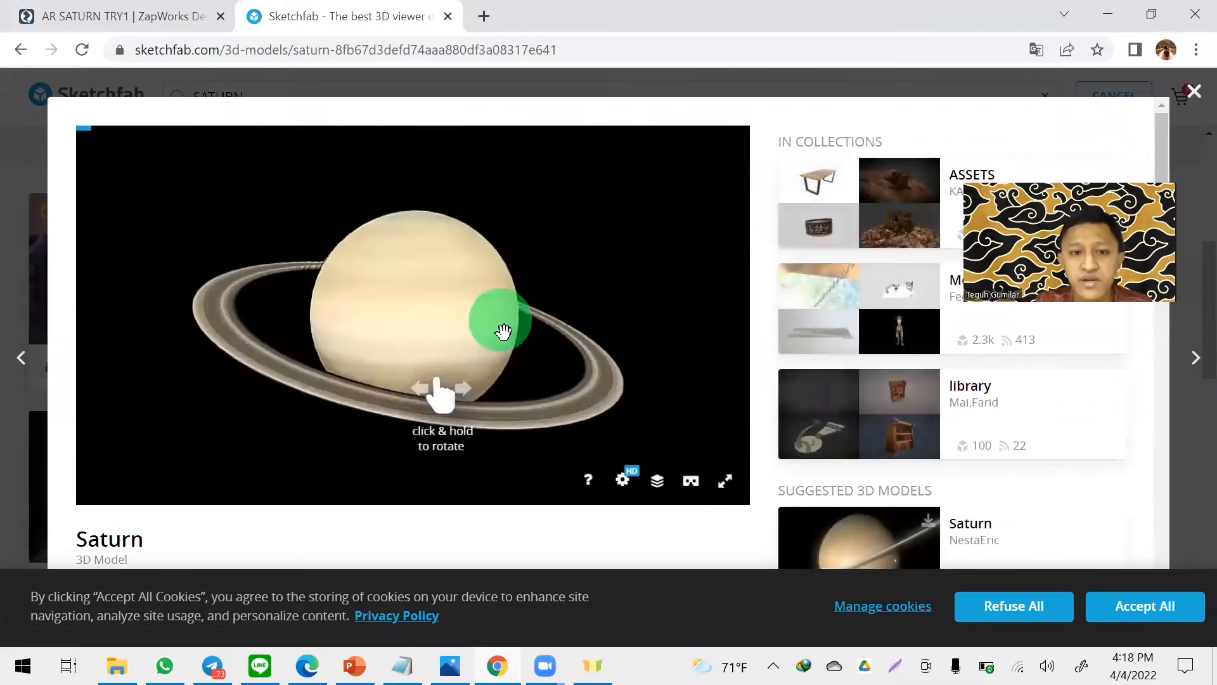
- Rotate the Saturn model preview to examine the planet and its rings from different angles
{"action": "left_click_drag", "start_coordinate": [488, 330], "coordinate": [634, 359]}
{"action": "left_click_drag", "start_coordinate": [524, 255], "coordinate": [71, 269]}
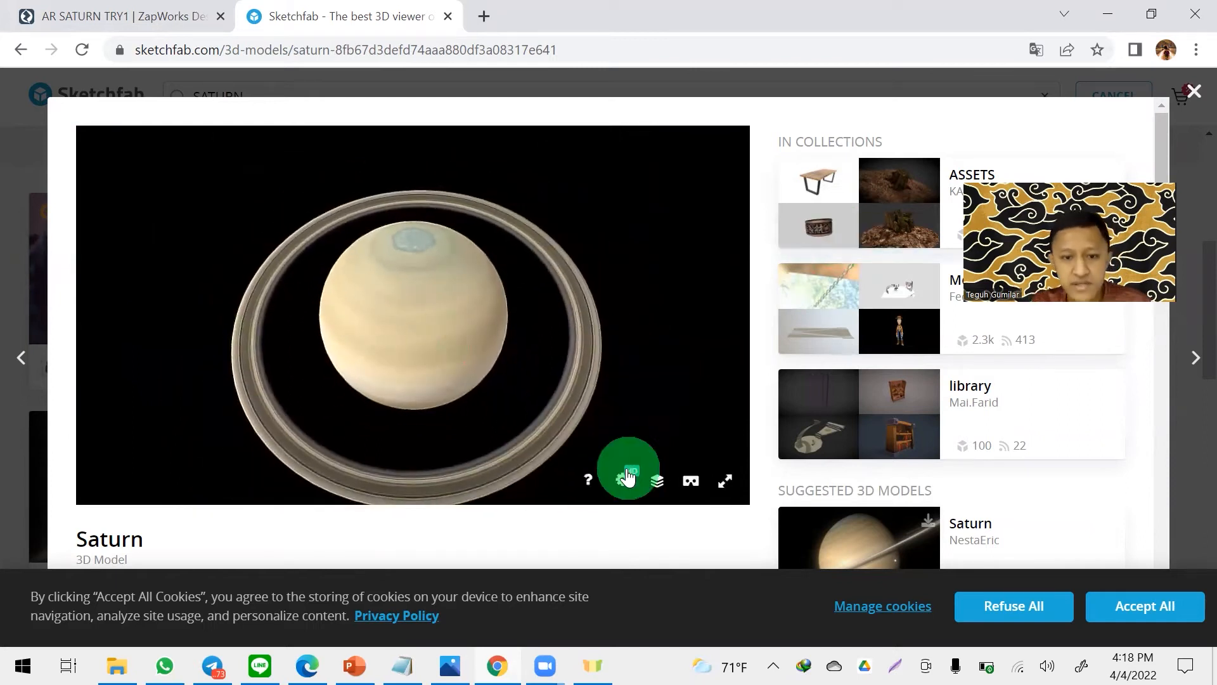
{"action": "scroll", "coordinate": [571, 527], "scroll_direction": "down", "scroll_amount": 3}
{"action": "scroll", "coordinate": [567, 533], "scroll_direction": "down", "scroll_amount": 1}
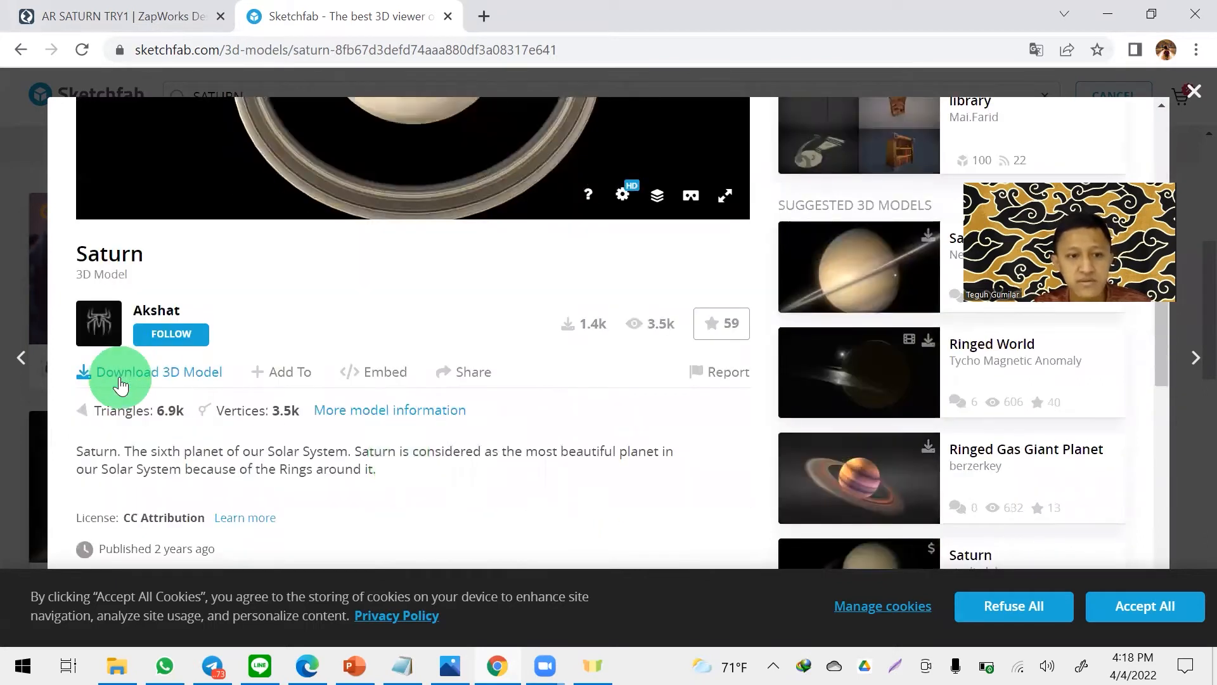
- Request the 3D download of the Saturn model and log in to Sketchfab with the existing Google account
{"action": "left_click", "coordinate": [165, 381]}
{"action": "scroll", "coordinate": [645, 322], "scroll_direction": "down", "scroll_amount": 2}
{"action": "scroll", "coordinate": [647, 323], "scroll_direction": "up", "scroll_amount": 2}
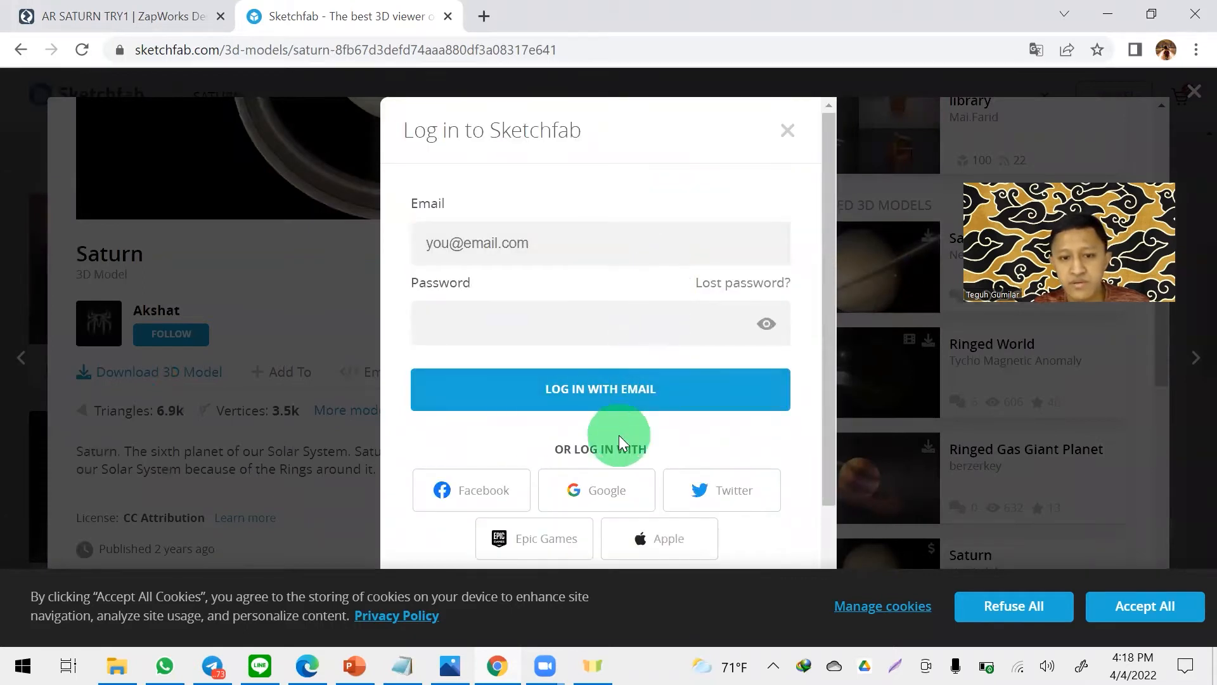
{"action": "left_click", "coordinate": [602, 485]}
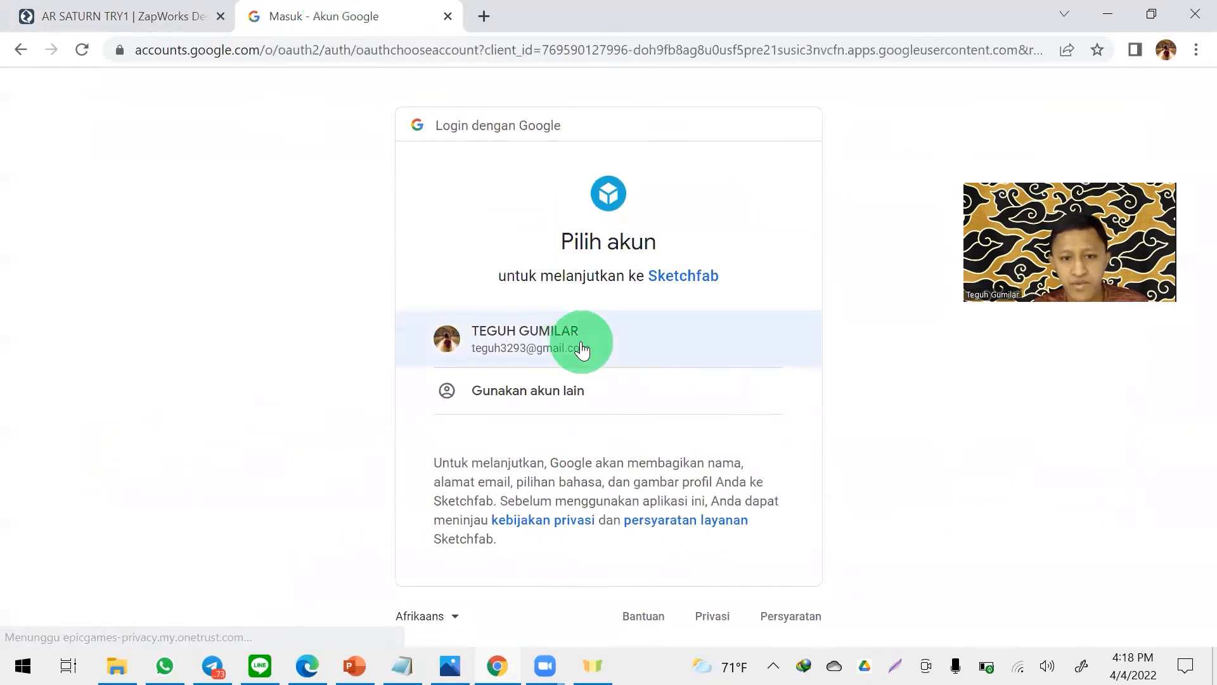
{"action": "left_click", "coordinate": [577, 341]}
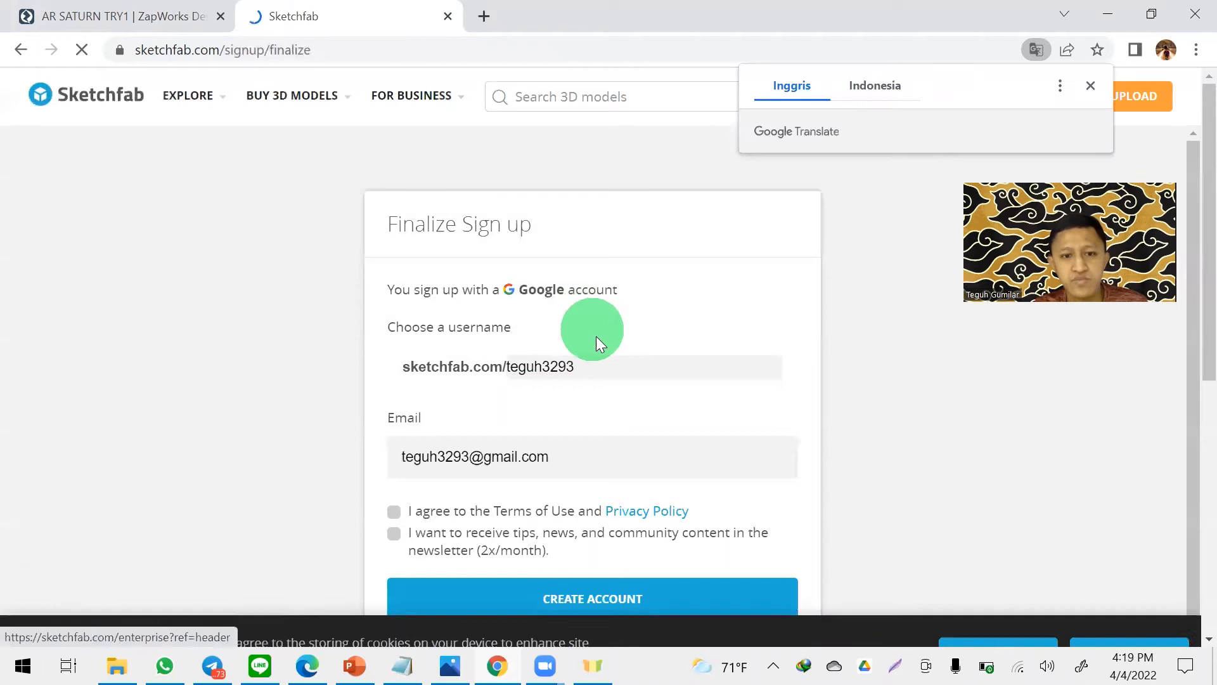
- Agree to the Terms of Use, create the Sketchfab account without the newsletter, and accept all cookies
{"action": "scroll", "coordinate": [745, 429], "scroll_direction": "down", "scroll_amount": 1}
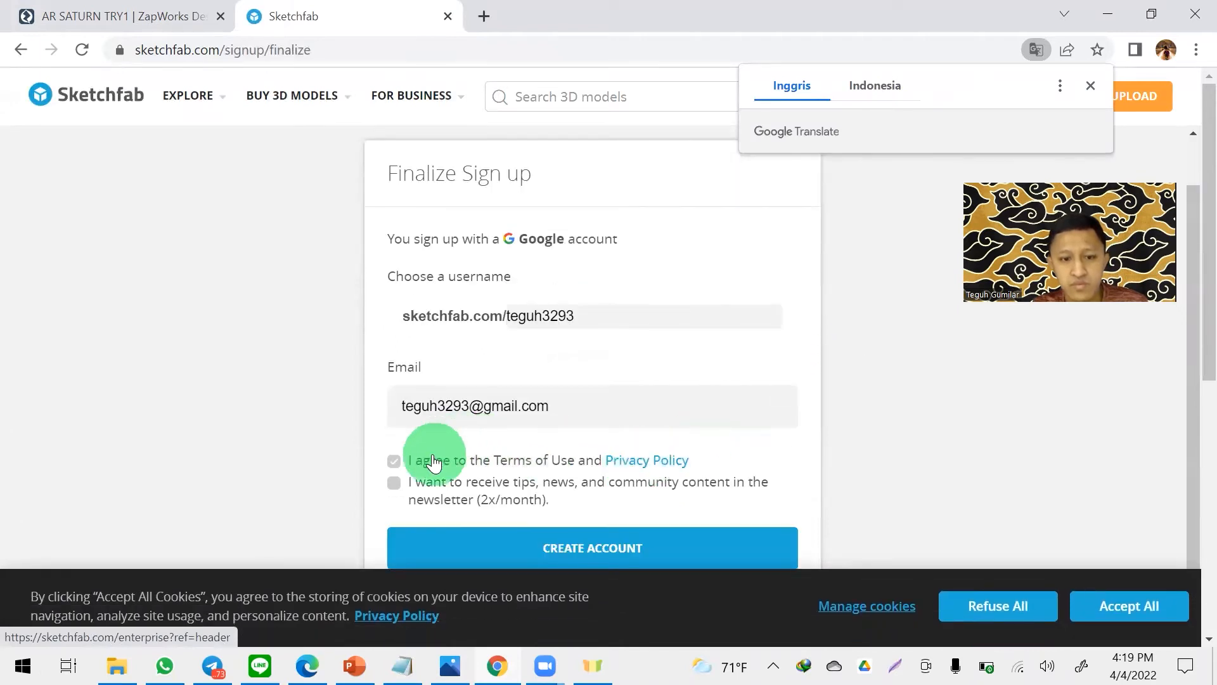
{"action": "left_click", "coordinate": [393, 460]}
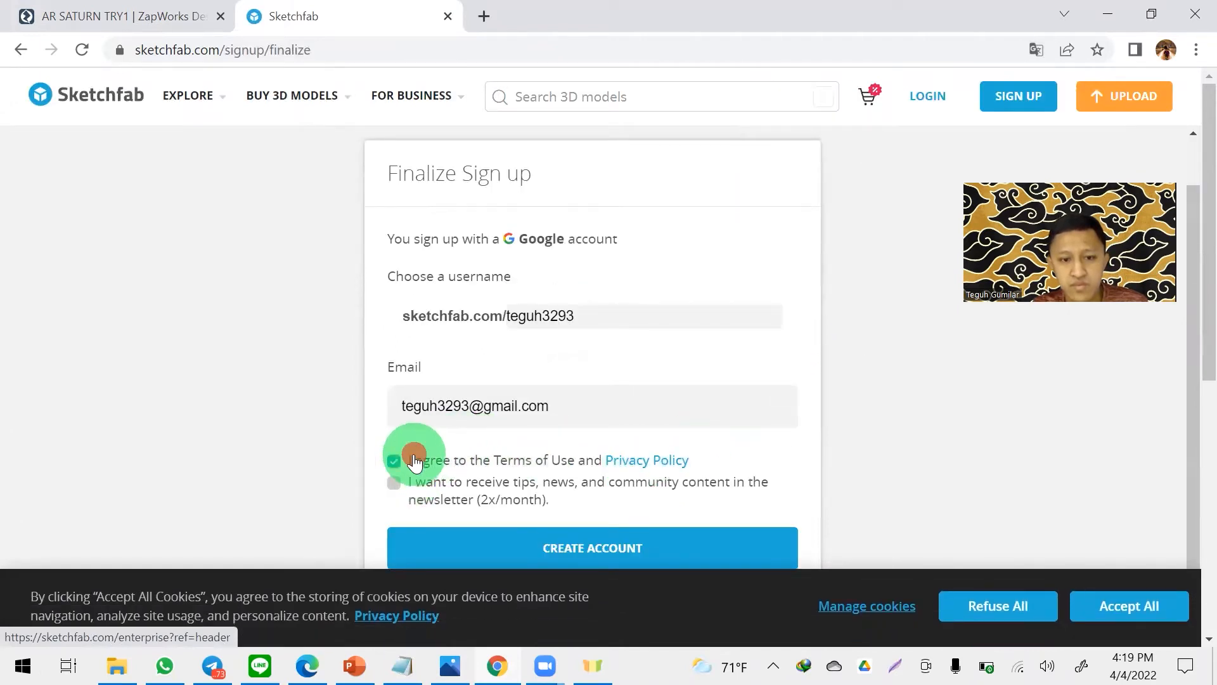
{"action": "left_click", "coordinate": [622, 550]}
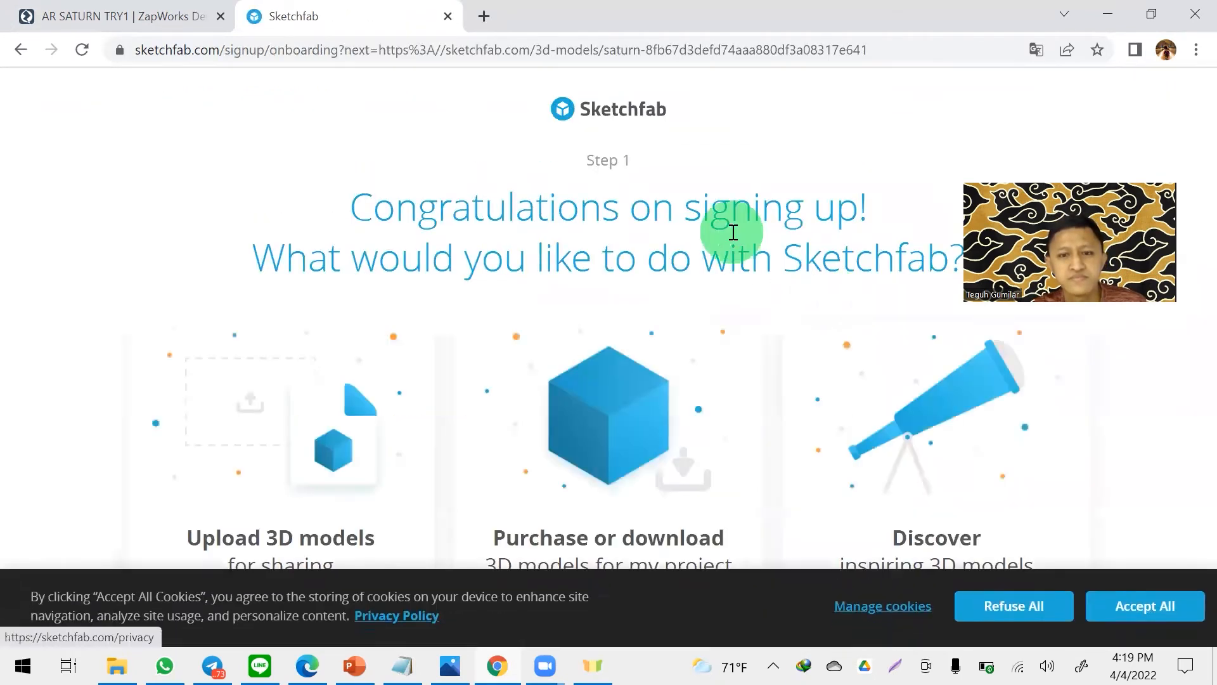
{"action": "left_click", "coordinate": [1143, 606]}
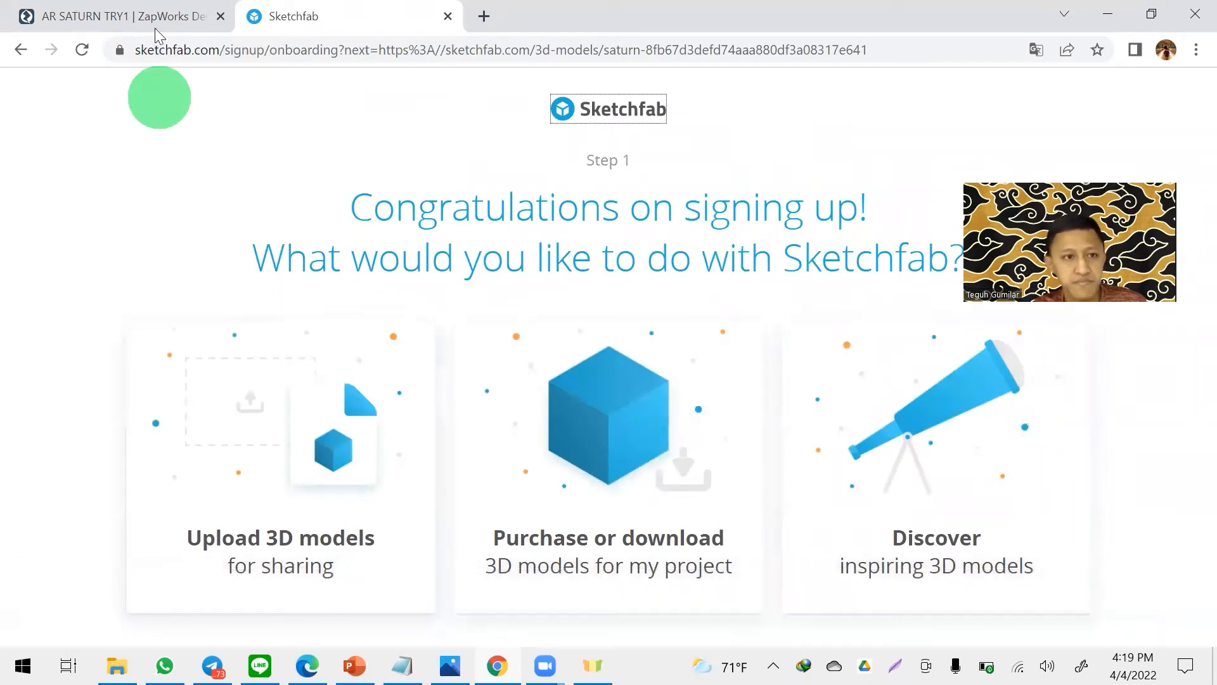
- Return to the Sketchfab model search, search for SATURN, and limit the results to downloadable models
{"action": "right_click", "coordinate": [21, 49]}
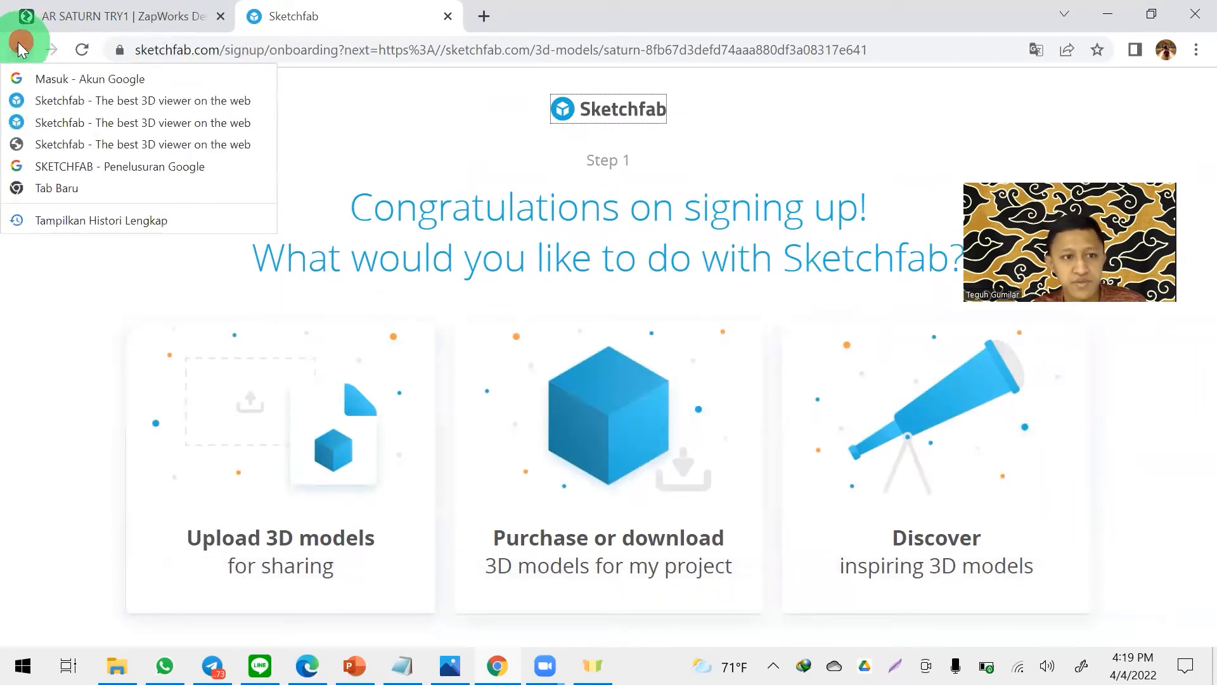
{"action": "left_click", "coordinate": [141, 147]}
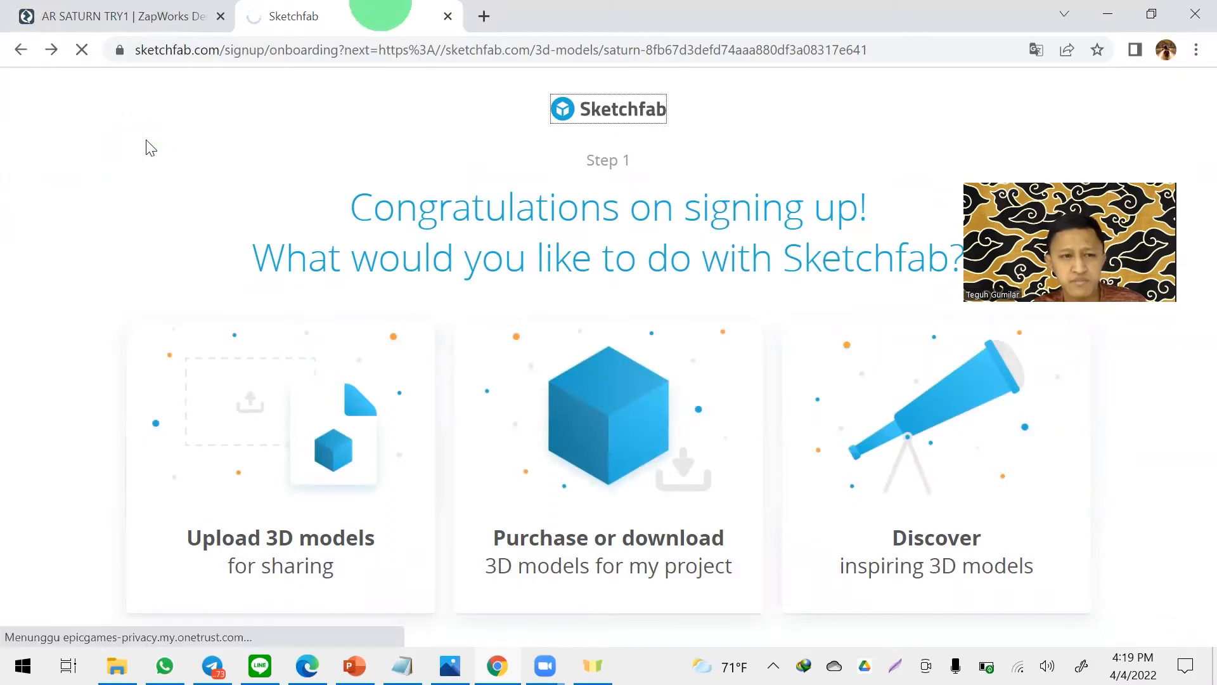
{"action": "left_click", "coordinate": [577, 96]}
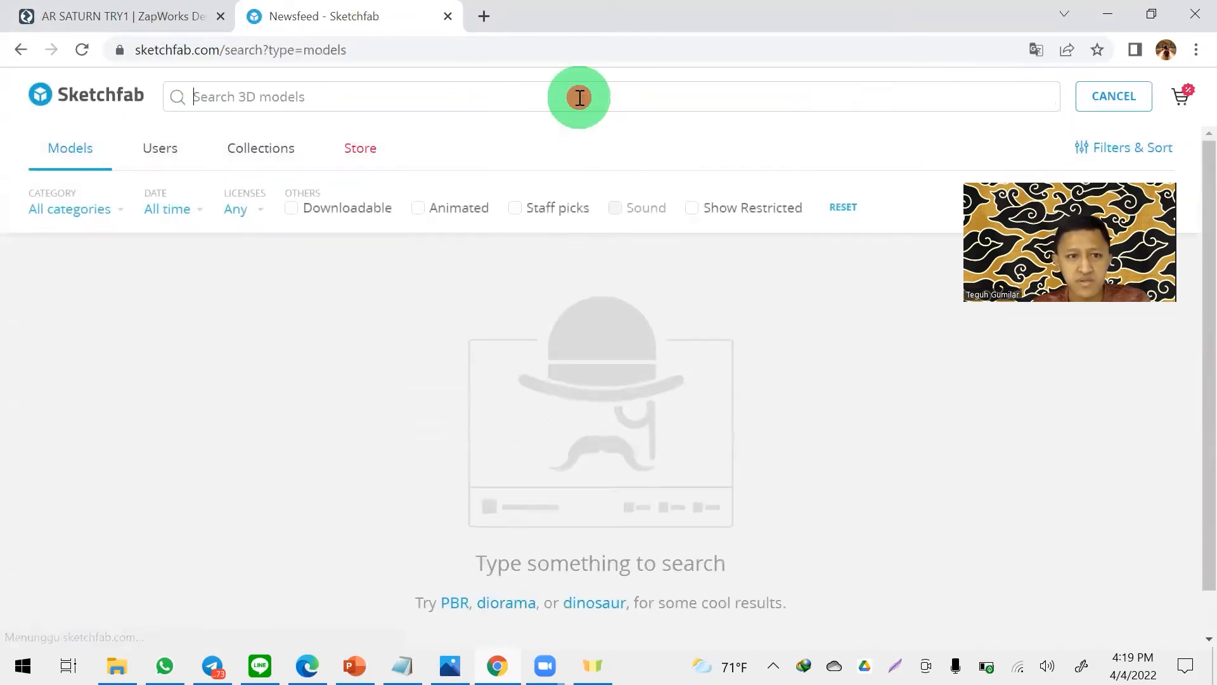
{"action": "type", "text": "N"}
{"action": "key", "text": "BackSpace"}
{"action": "type", "text": "SATURN"}
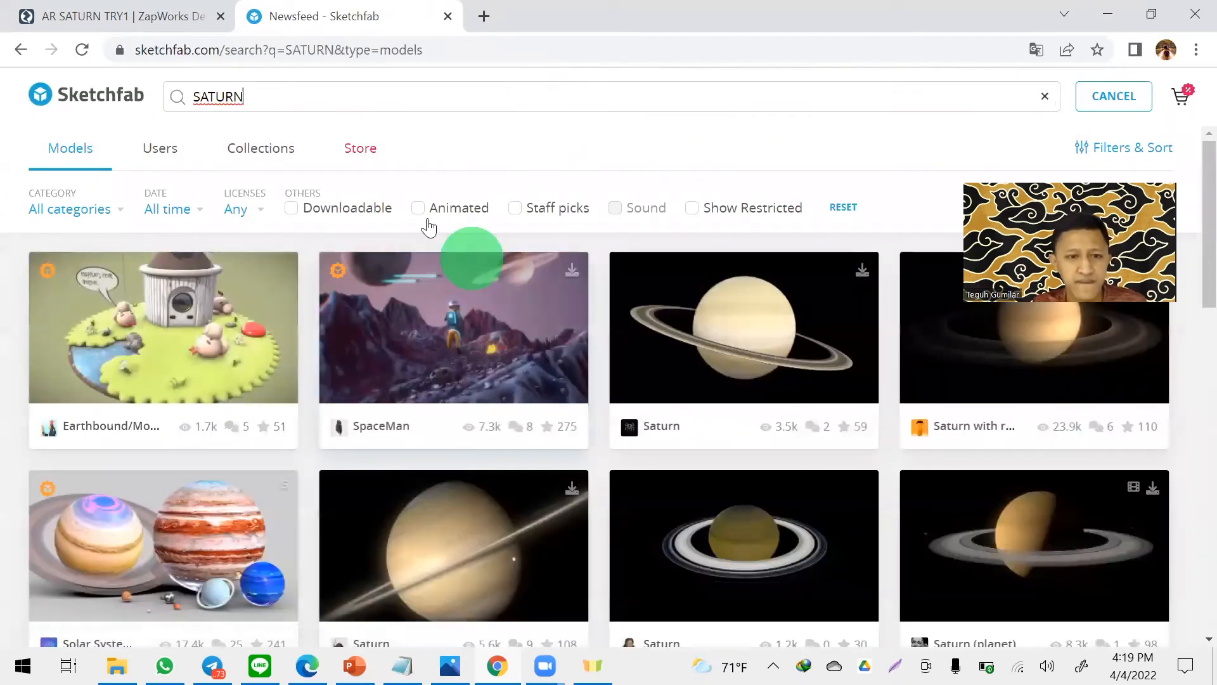
{"action": "left_click", "coordinate": [320, 209]}
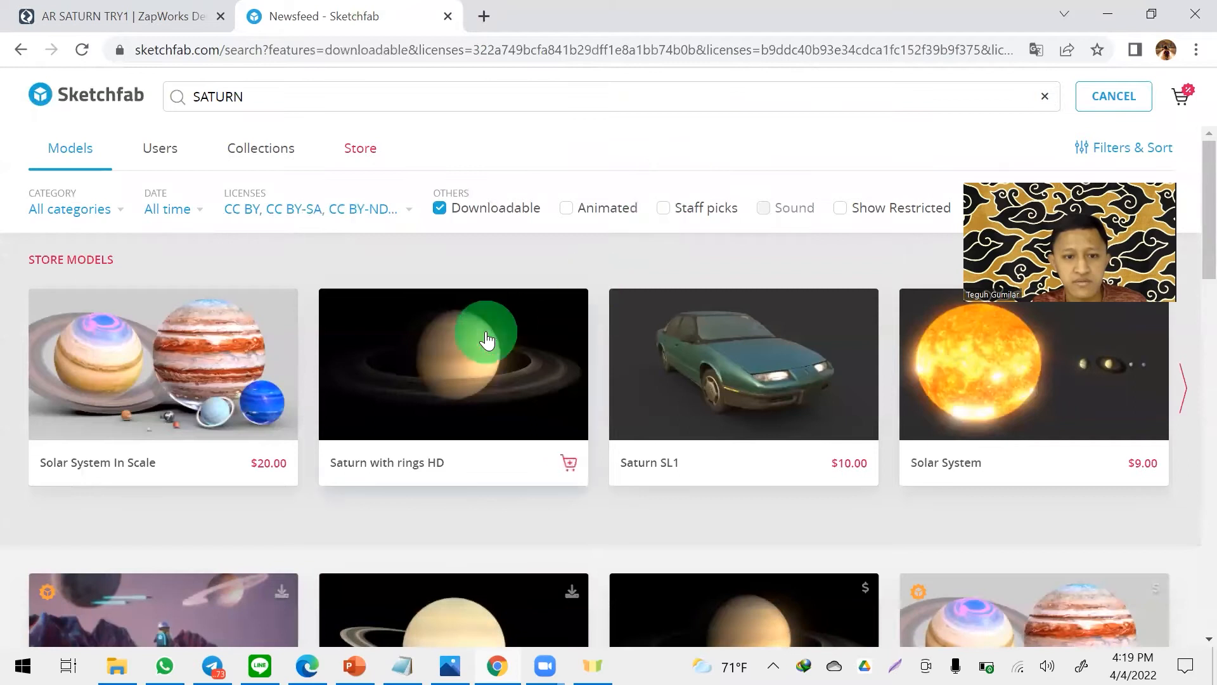
- Open the free downloadable Saturn model with the tilted ring and rotate its 3D preview
{"action": "scroll", "coordinate": [742, 190], "scroll_direction": "down", "scroll_amount": 5}
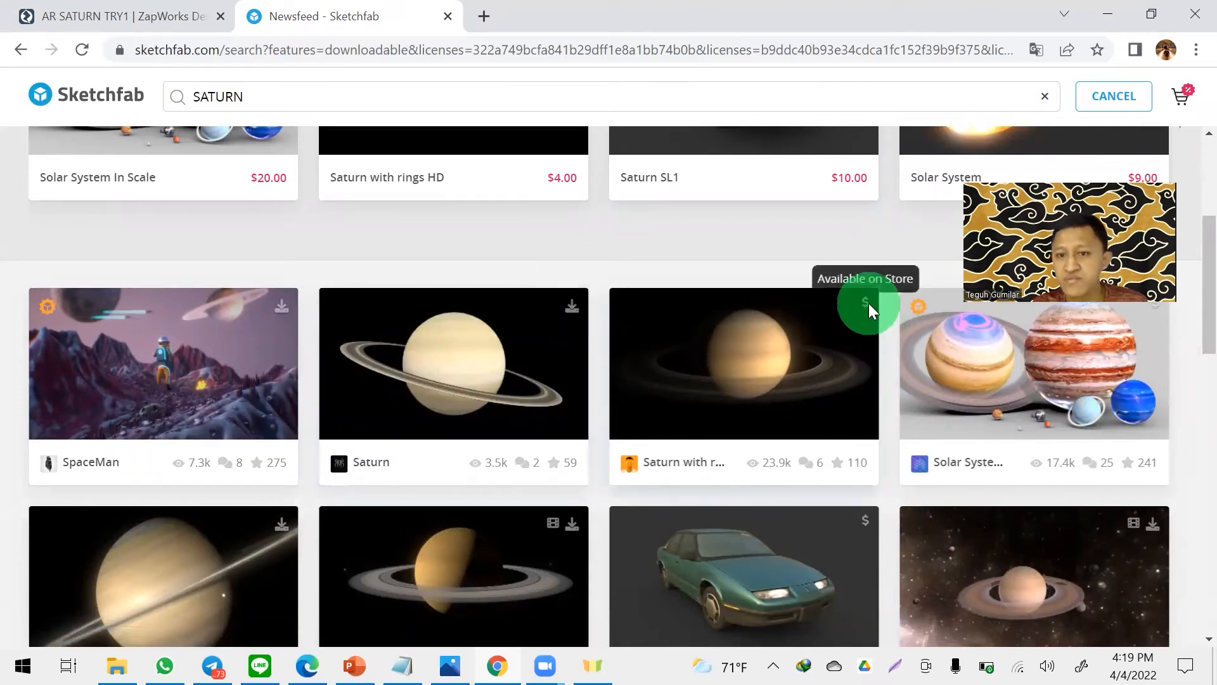
{"action": "left_click", "coordinate": [468, 360]}
{"action": "left_click", "coordinate": [923, 217]}
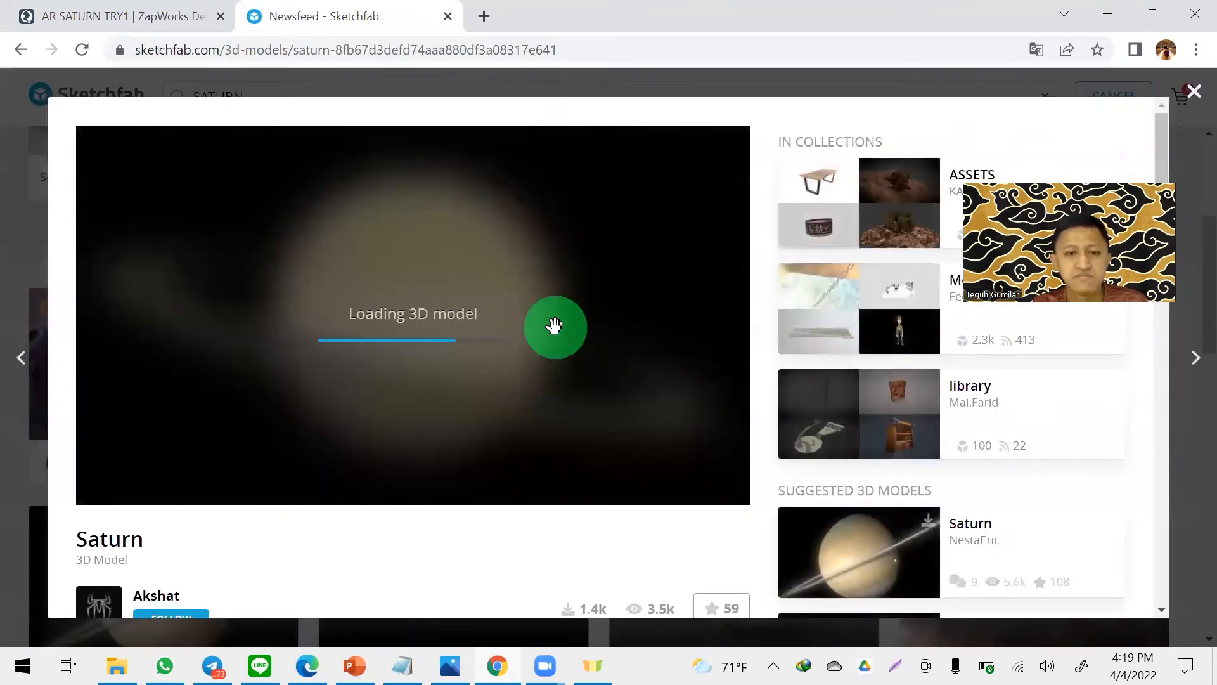
{"action": "mouse_move", "coordinate": [466, 331]}
{"action": "left_mouse_down"}
{"action": "mouse_move", "coordinate": [330, 371]}
{"action": "mouse_move", "coordinate": [511, 299]}
{"action": "mouse_move", "coordinate": [239, 383]}
{"action": "mouse_move", "coordinate": [310, 277]}
{"action": "mouse_move", "coordinate": [491, 325]}
{"action": "mouse_move", "coordinate": [552, 407]}
{"action": "mouse_move", "coordinate": [381, 372]}
{"action": "left_mouse_up"}
- Download the Saturn 3D model in the autoconverted glTF format
{"action": "scroll", "coordinate": [391, 524], "scroll_direction": "down", "scroll_amount": 3}
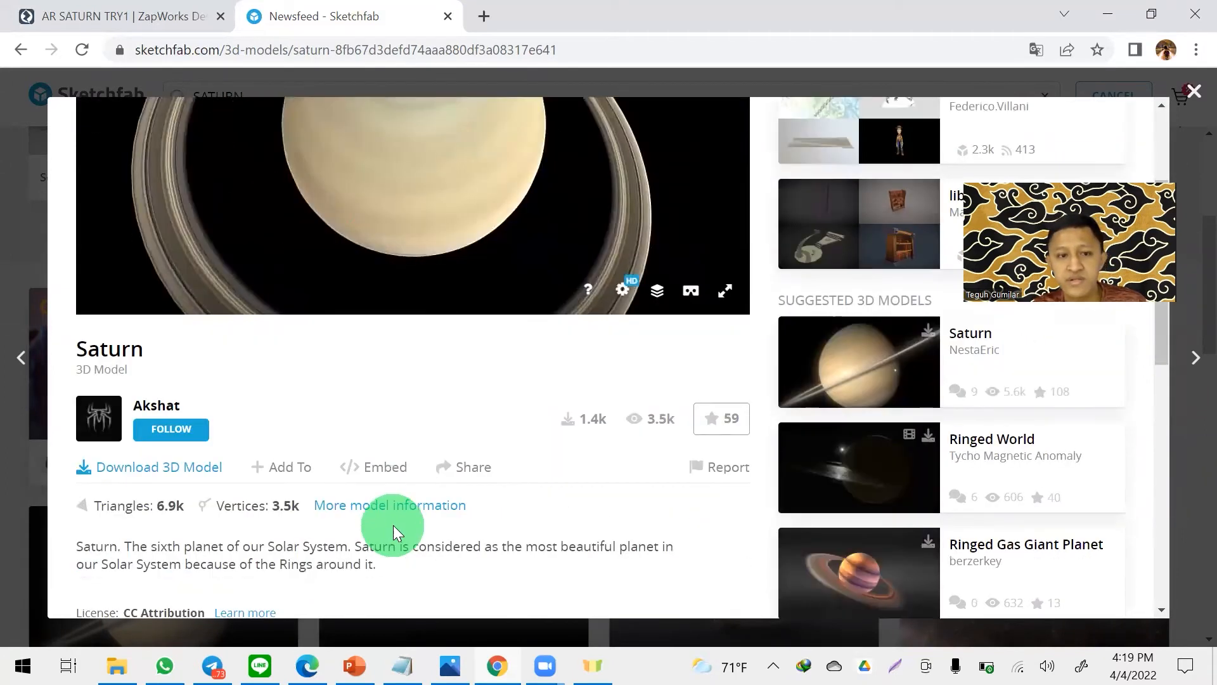
{"action": "left_click", "coordinate": [151, 476]}
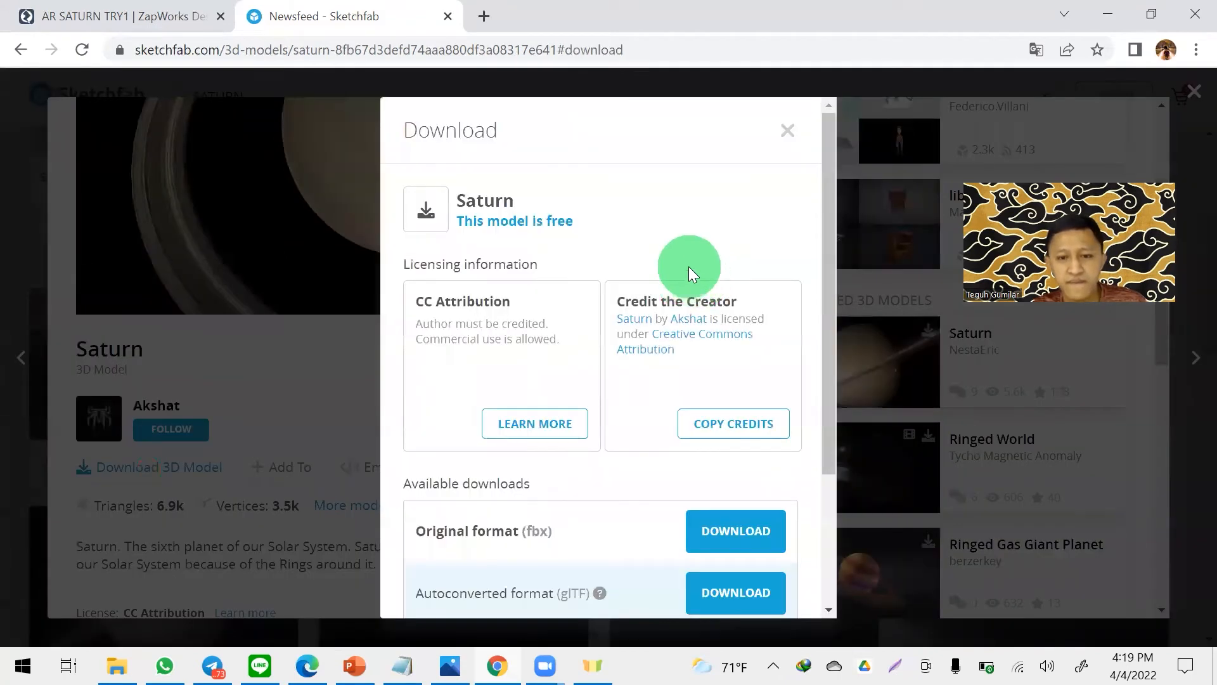
{"action": "scroll", "coordinate": [689, 266], "scroll_direction": "down", "scroll_amount": 3}
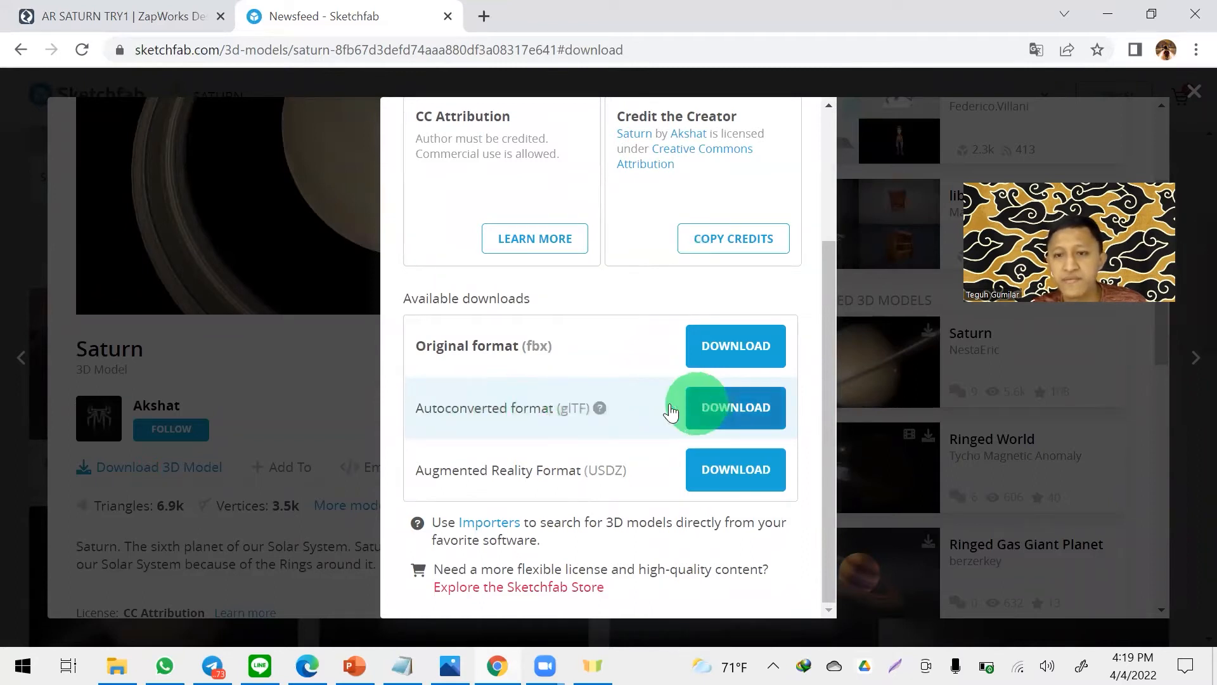
{"action": "left_click", "coordinate": [745, 420]}
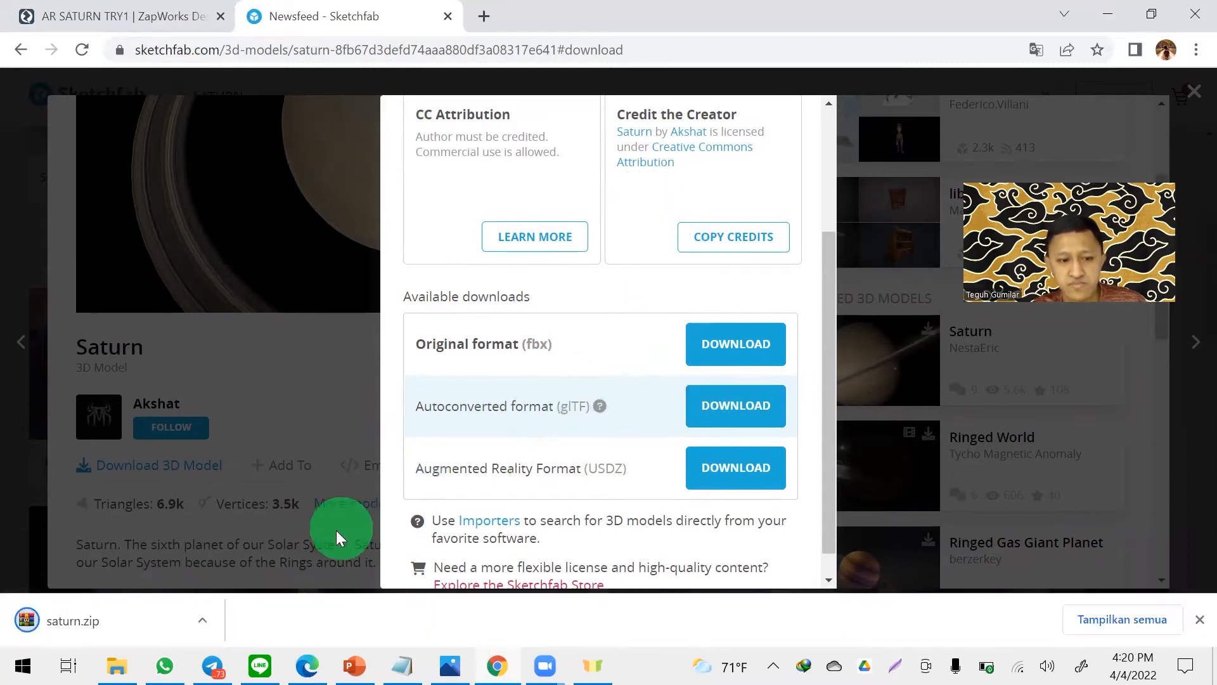
- Show the downloaded saturn.zip in its folder, extract it to a saturn folder, and open that folder
{"action": "left_click", "coordinate": [207, 618]}
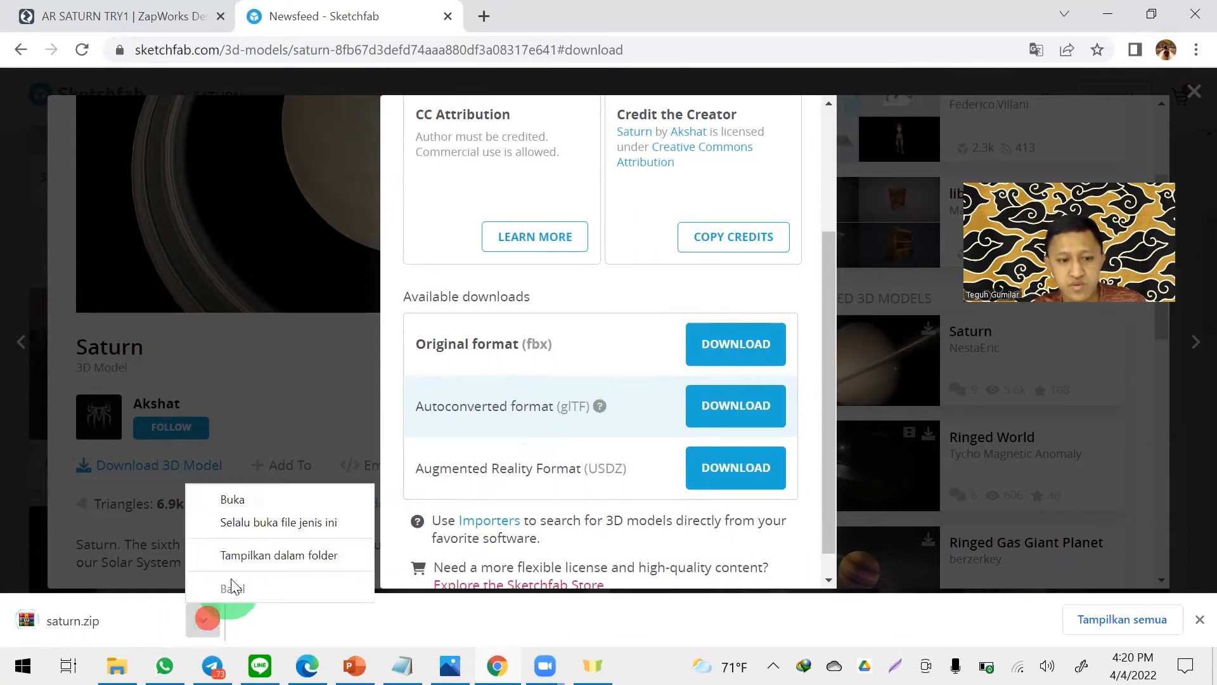
{"action": "left_click", "coordinate": [279, 552]}
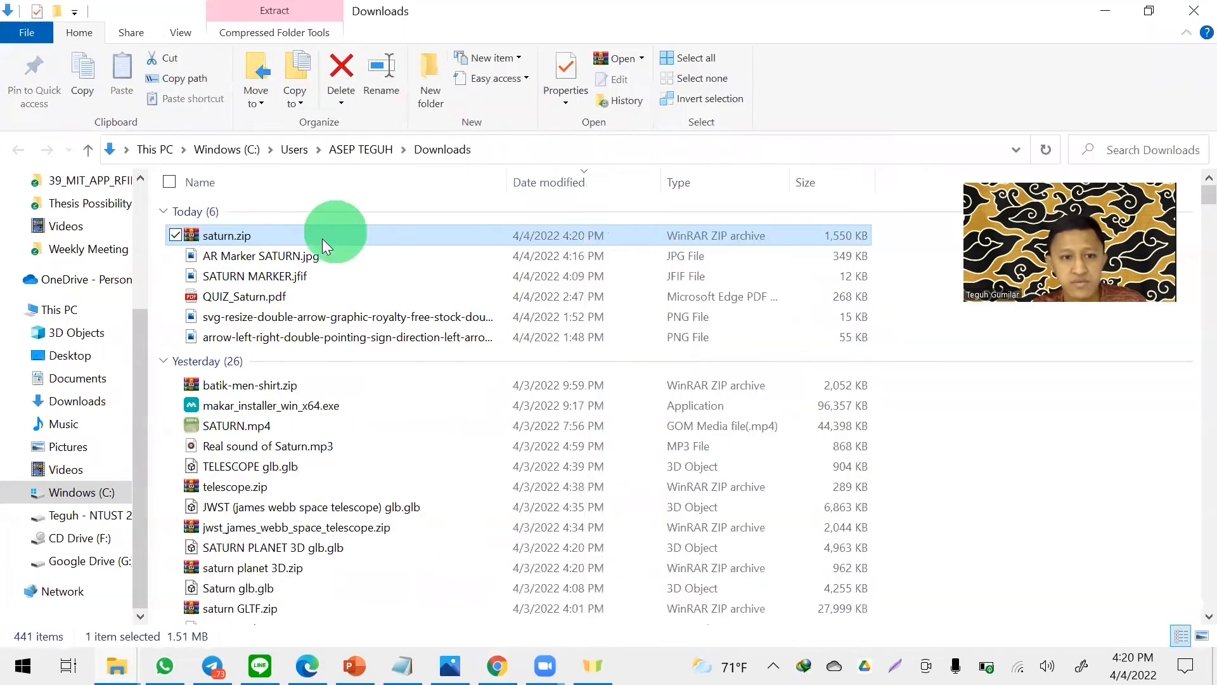
{"action": "right_click", "coordinate": [322, 237]}
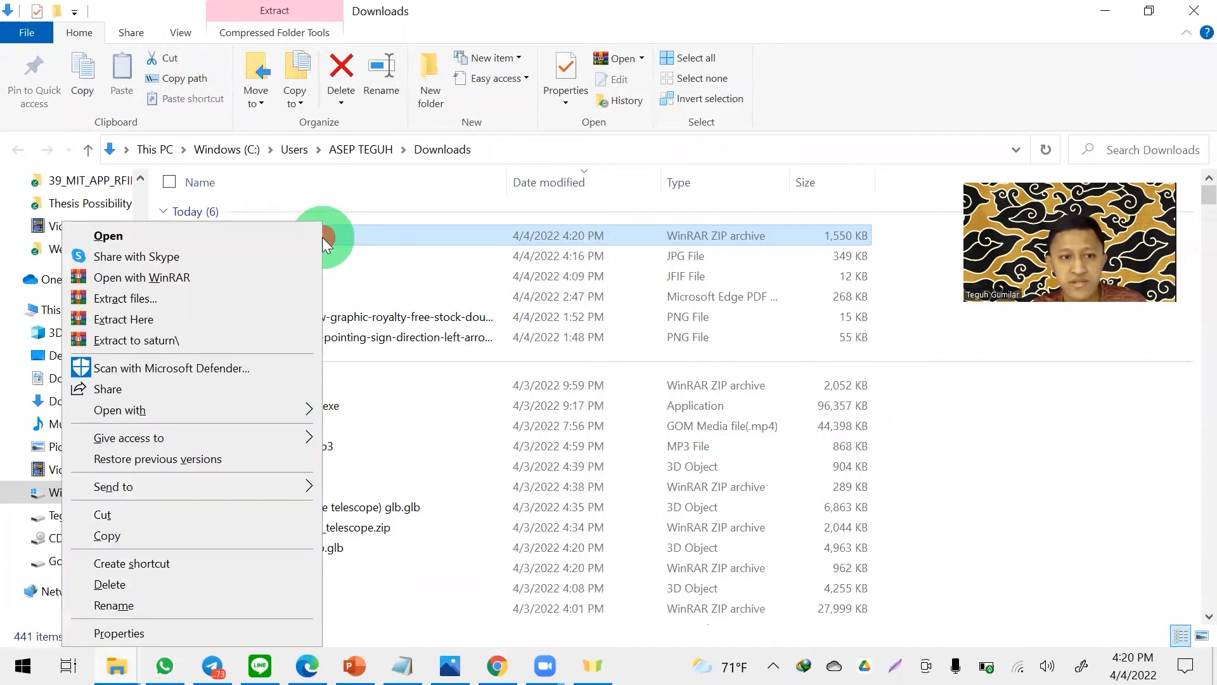
{"action": "left_click", "coordinate": [227, 343]}
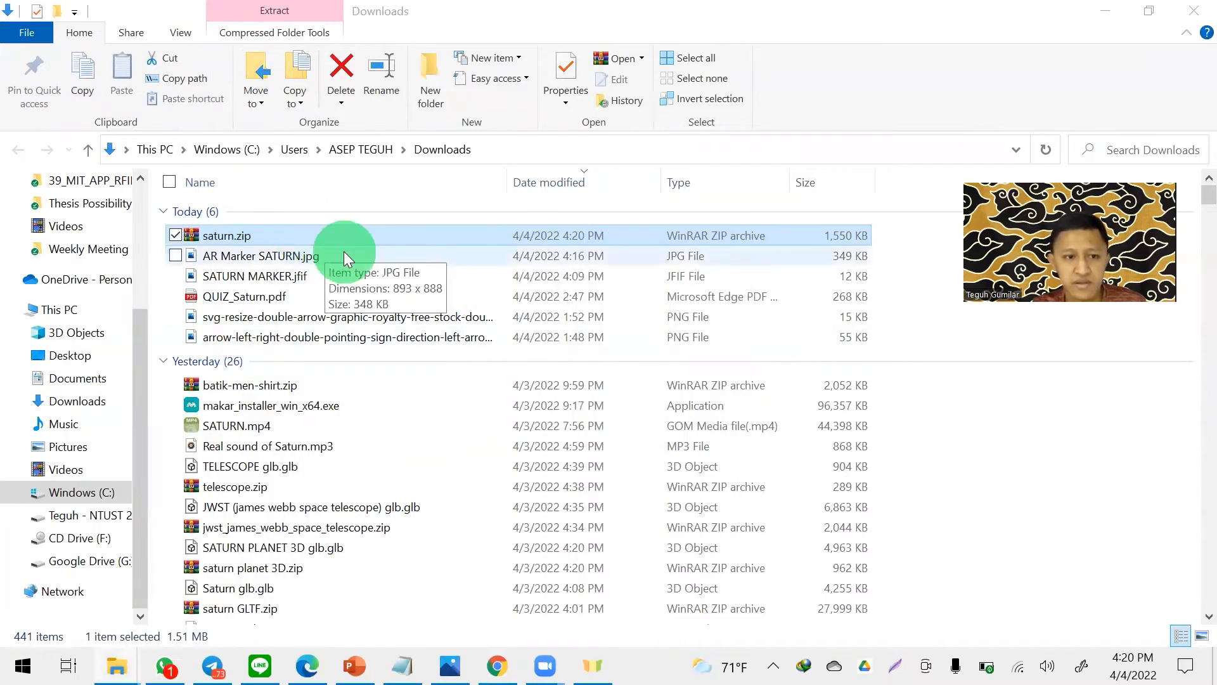
{"action": "double_click", "coordinate": [301, 356]}
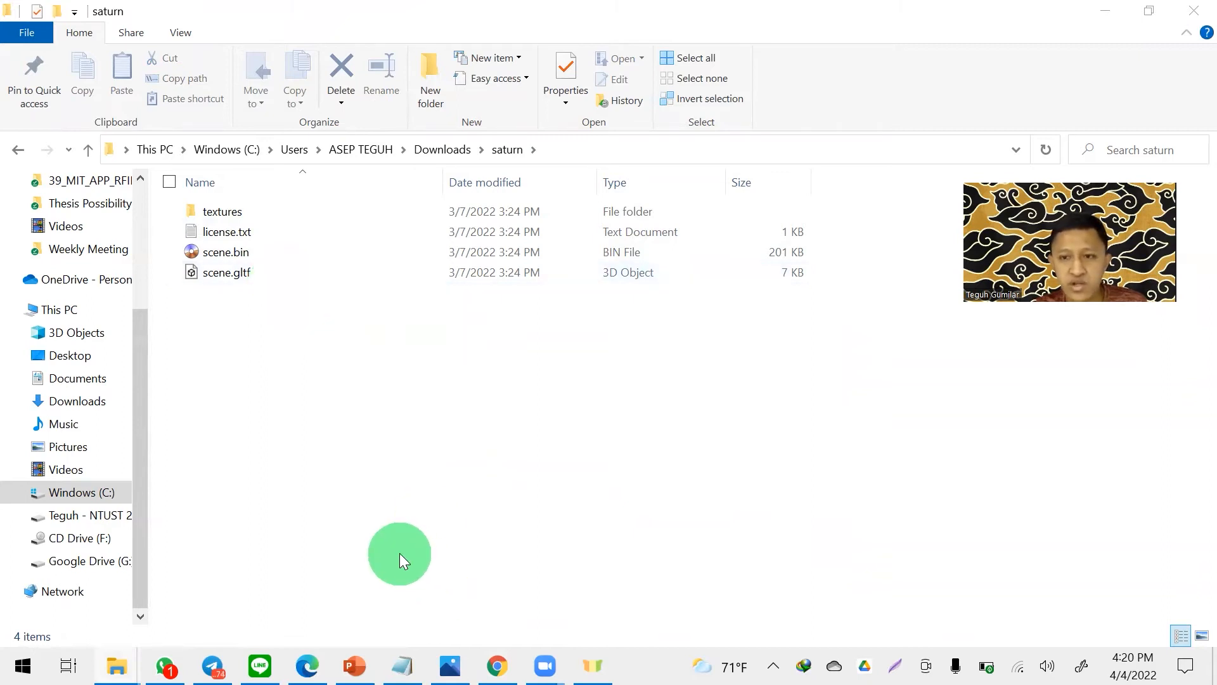
- Open scene.gltf in 3D Viewer and examine the Saturn model from different angles and distances
{"action": "left_click", "coordinate": [292, 274]}
{"action": "double_click", "coordinate": [292, 274]}
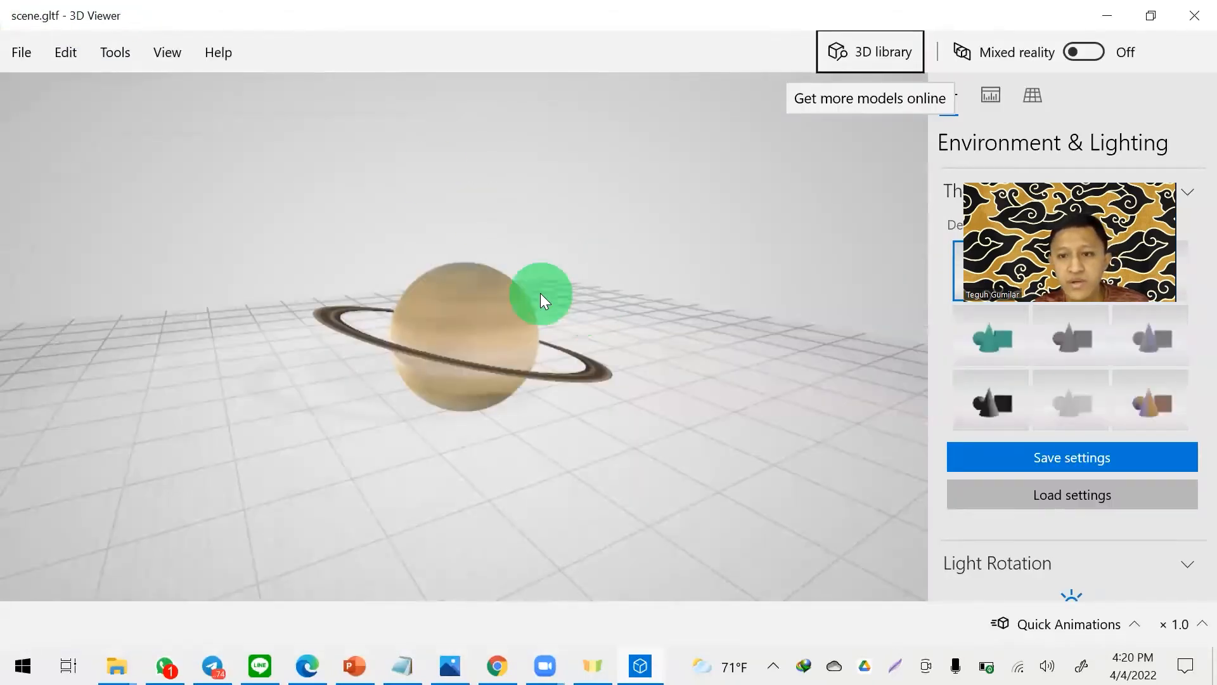
{"action": "scroll", "coordinate": [540, 293], "scroll_direction": "up", "scroll_amount": 5}
{"action": "scroll", "coordinate": [540, 292], "scroll_direction": "down", "scroll_amount": 3}
{"action": "left_click_drag", "start_coordinate": [616, 311], "coordinate": [536, 304]}
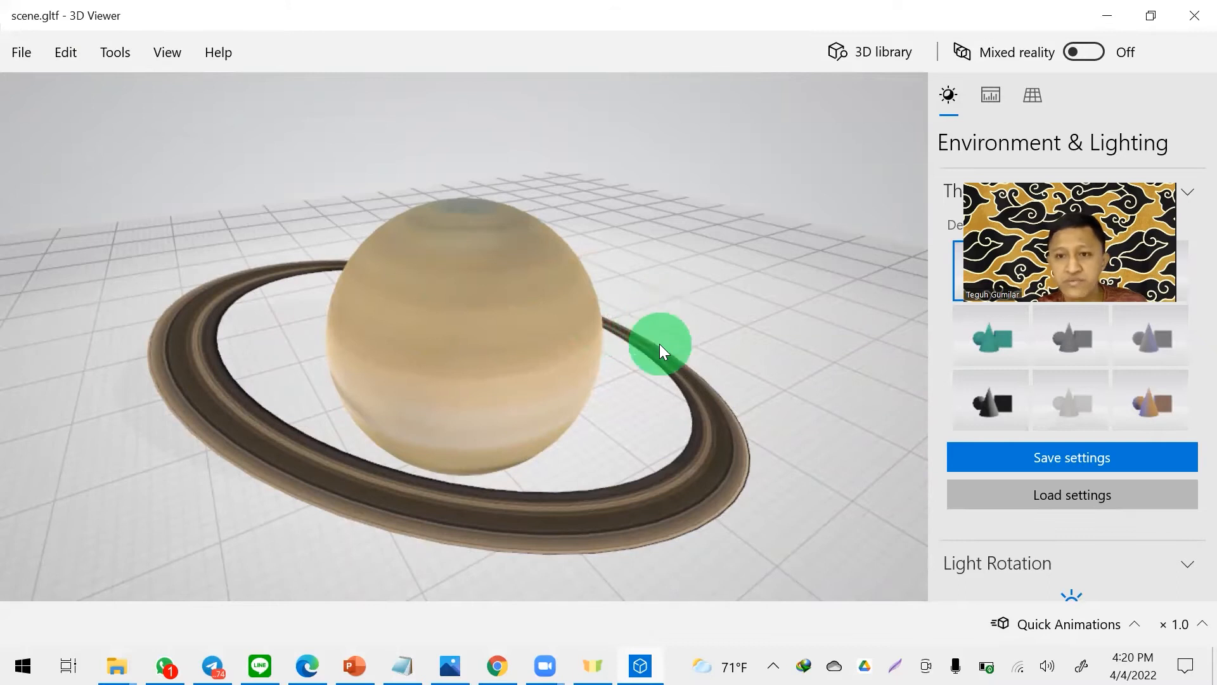
{"action": "left_click_drag", "start_coordinate": [711, 312], "coordinate": [387, 225]}
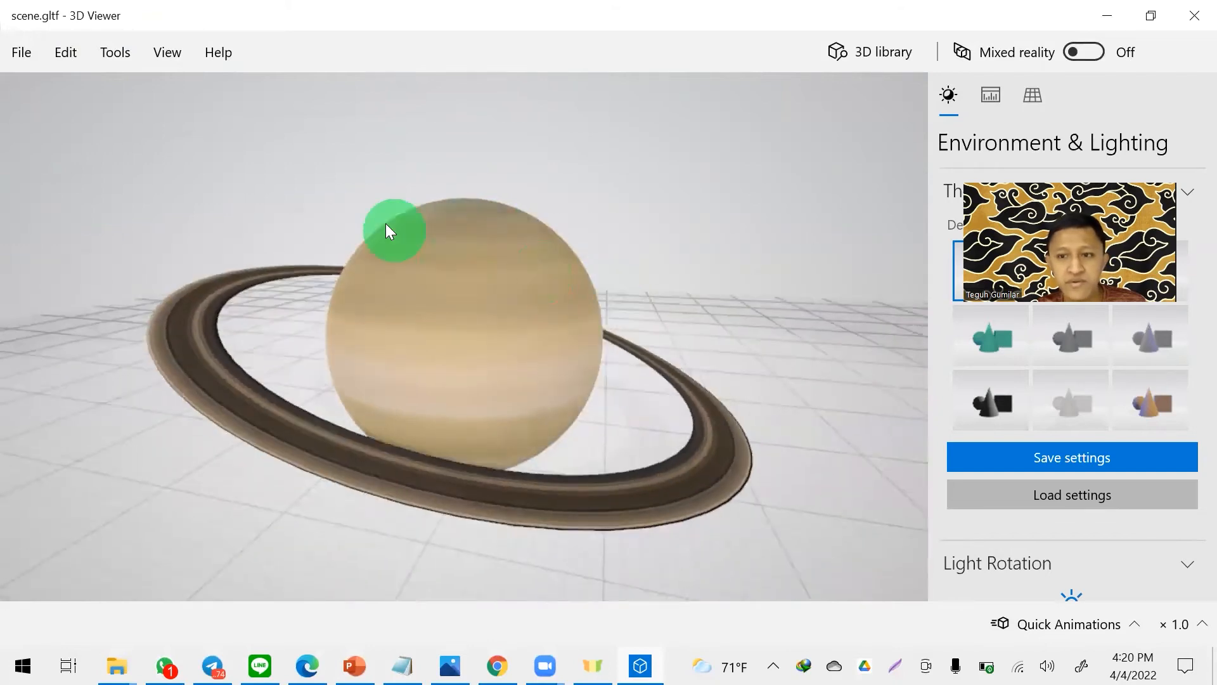
- Save a copy of the model in the Downloads folder as a GLTF Binary (*.glb) file named SATURN 3D FOR AR
{"action": "left_click", "coordinate": [15, 51]}
{"action": "left_click", "coordinate": [81, 286]}
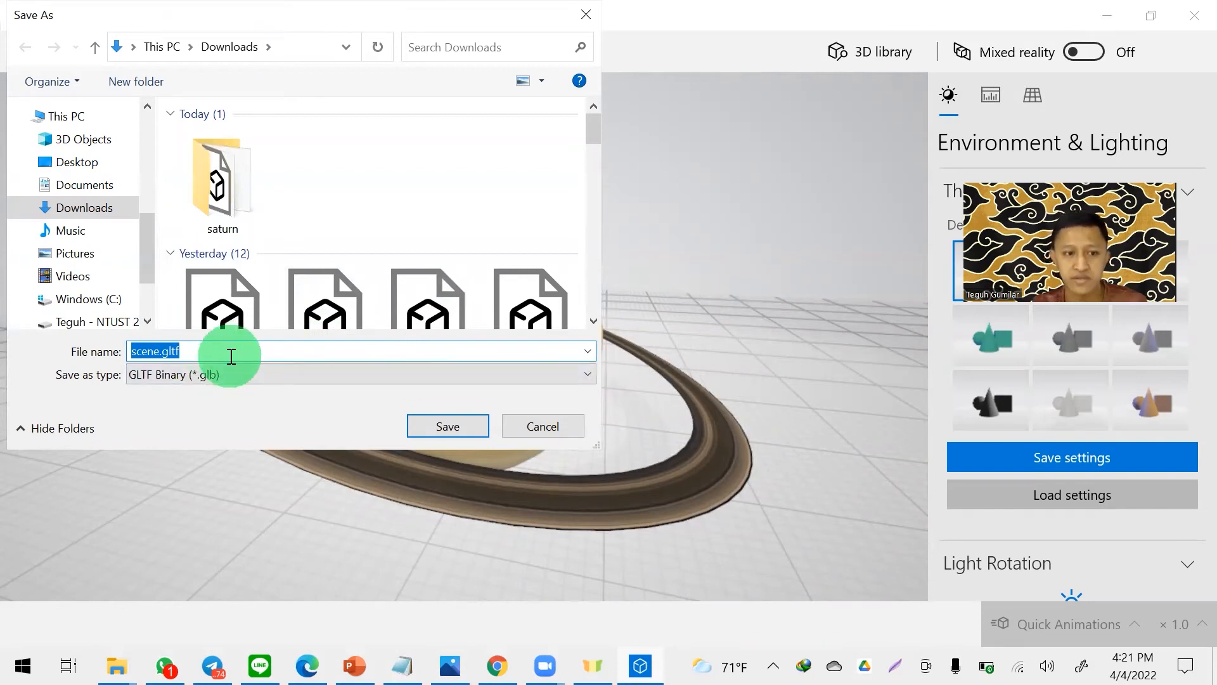
{"action": "type", "text": "AUR"}
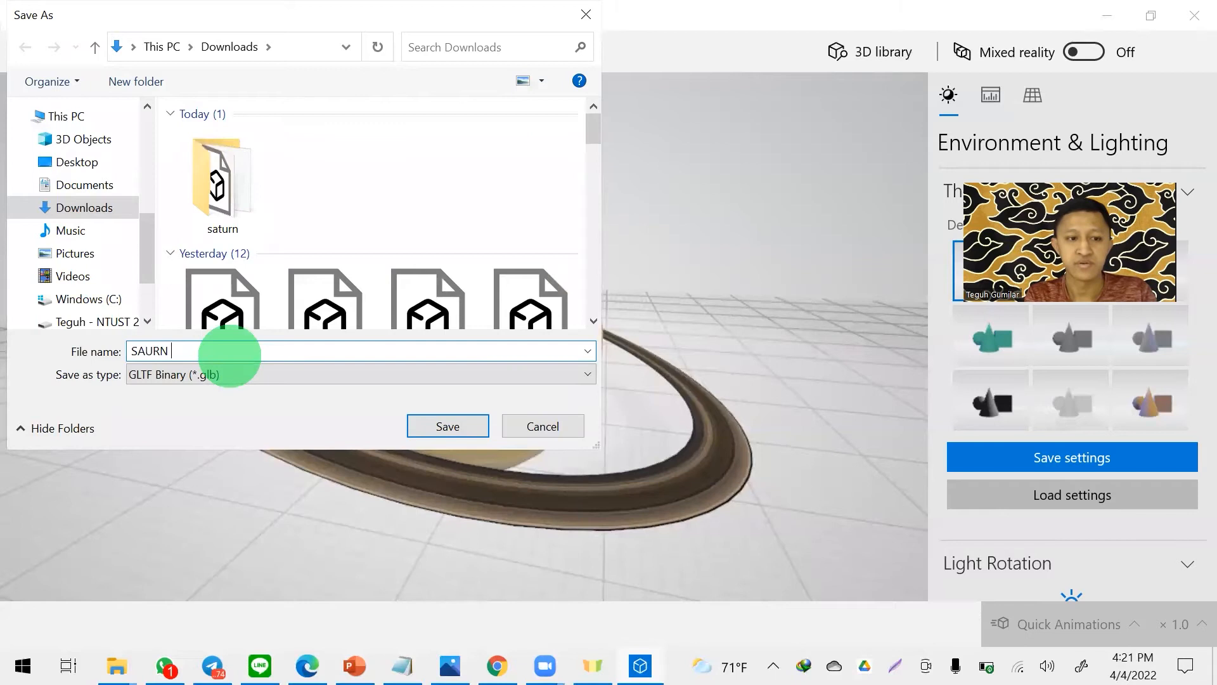
{"action": "key", "text": "BackSpace"}
{"action": "key", "text": "BackSpace"}
{"action": "type", "text": "TURN 3D FOR AR"}
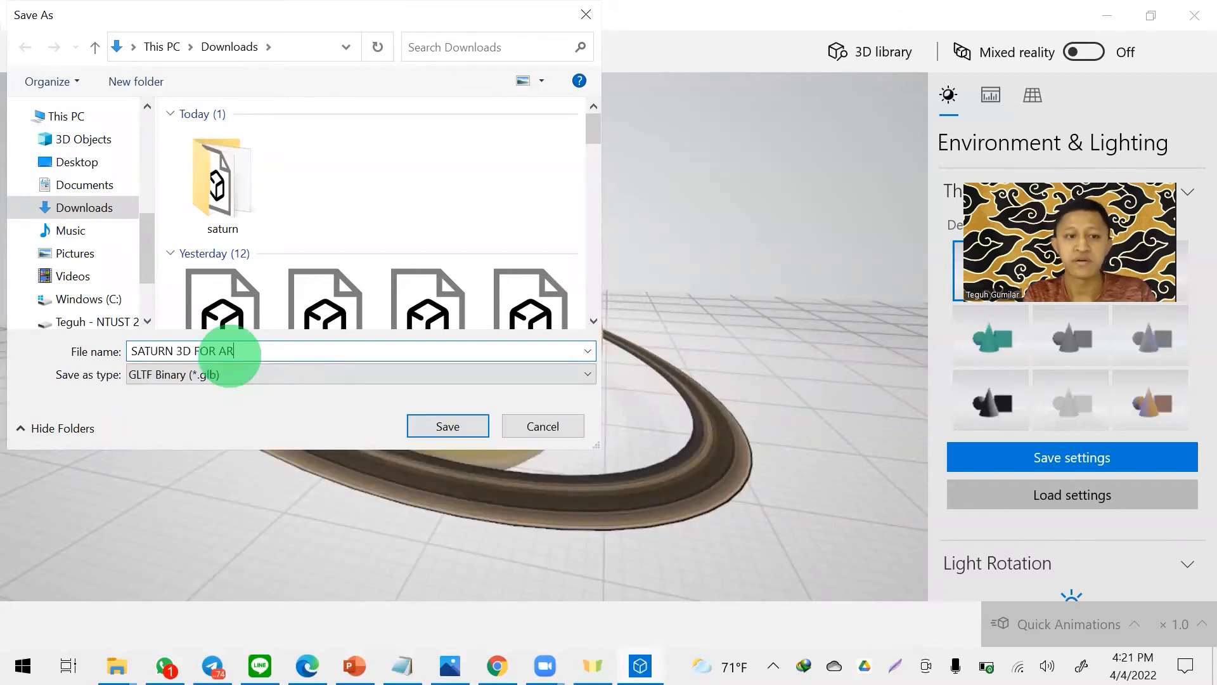
{"action": "key", "text": "Return"}
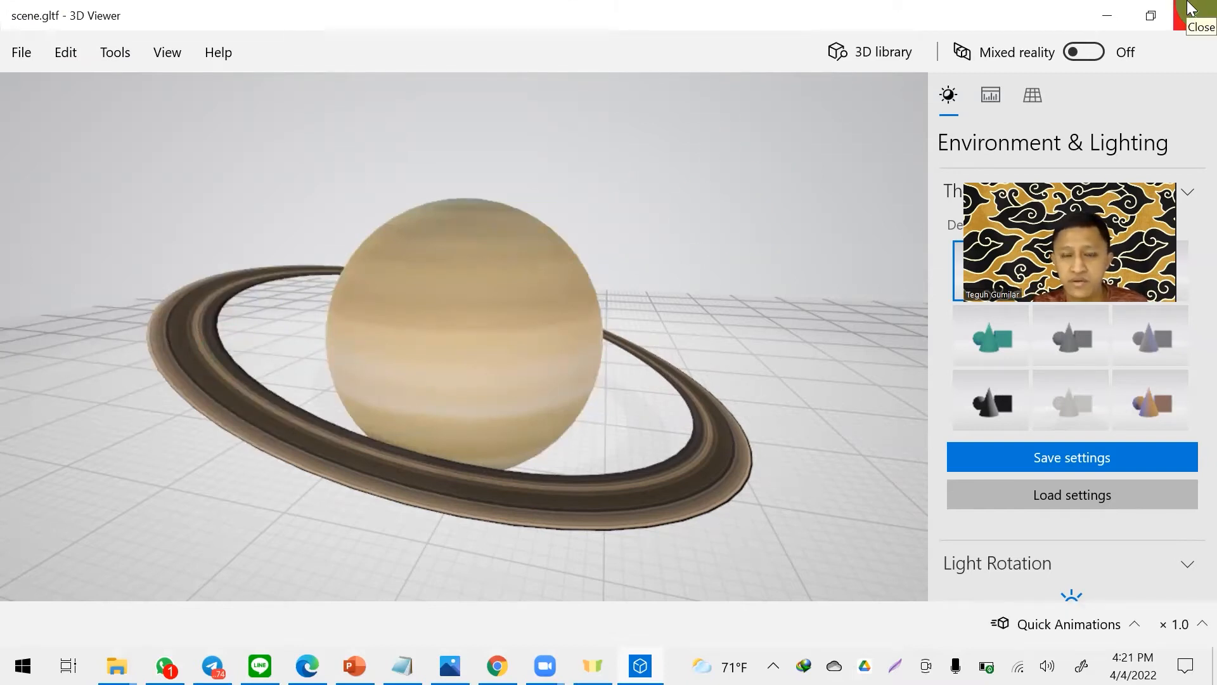
- Close 3D Viewer and locate the saved SATURN 3D FOR AR.glb in the Downloads folder
{"action": "left_click", "coordinate": [1190, 8]}
{"action": "left_click", "coordinate": [711, 376]}
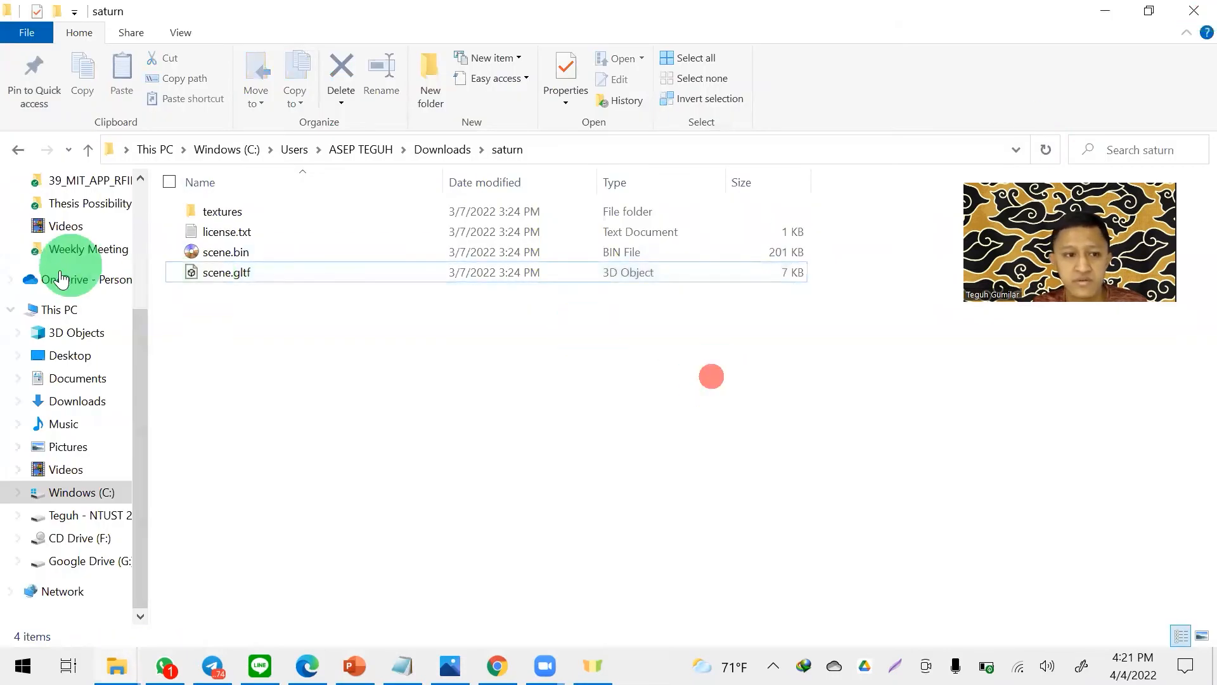
{"action": "left_click", "coordinate": [71, 401]}
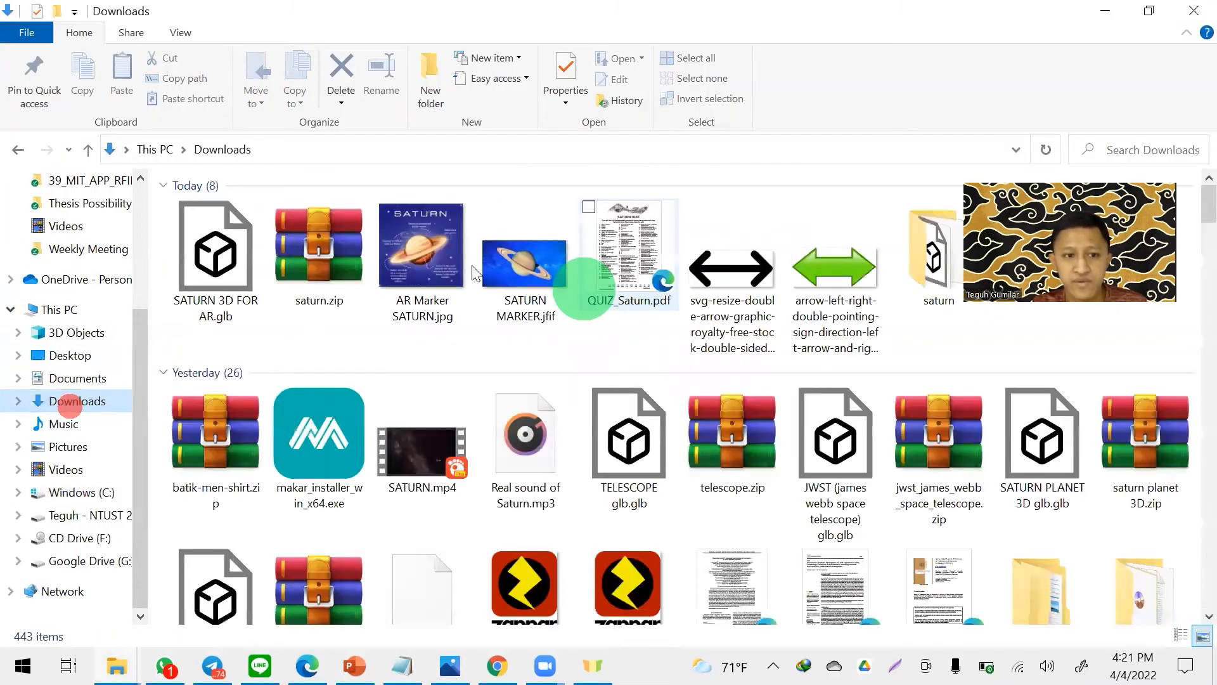
{"action": "left_click", "coordinate": [224, 251]}
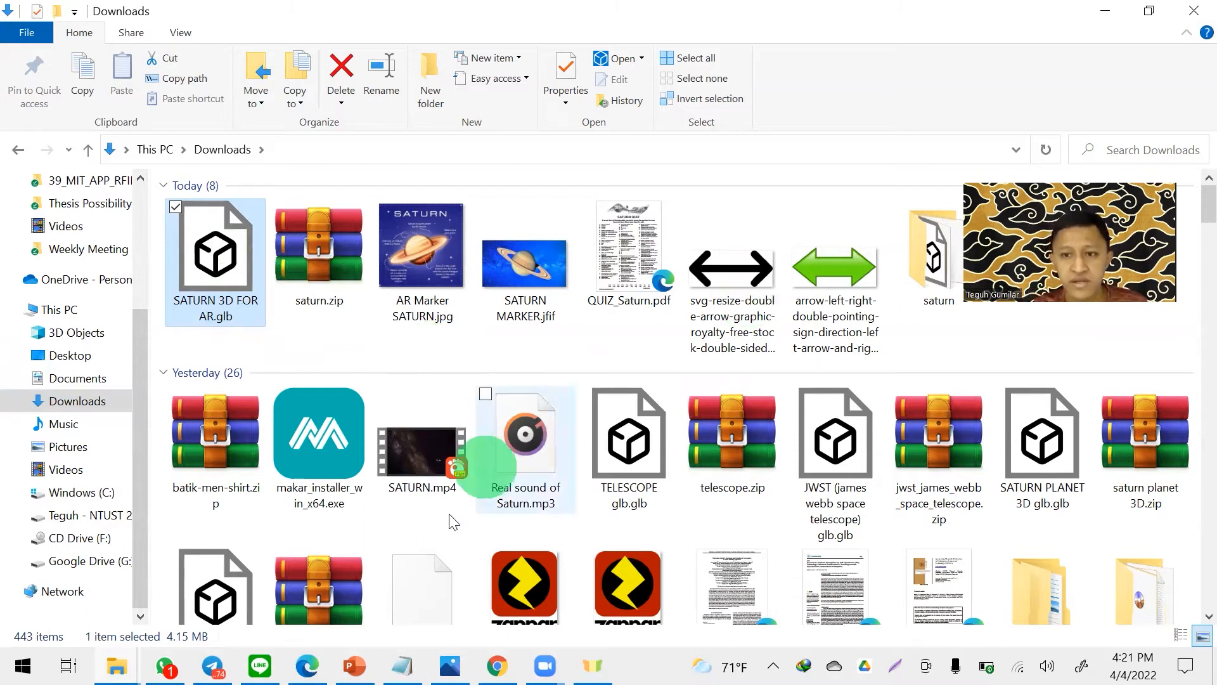
- Switch to Chrome and bring up the AR SATURN TRY1 project in ZapWorks Designer, placing its tab after Sketchfab
{"action": "left_click", "coordinate": [309, 665]}
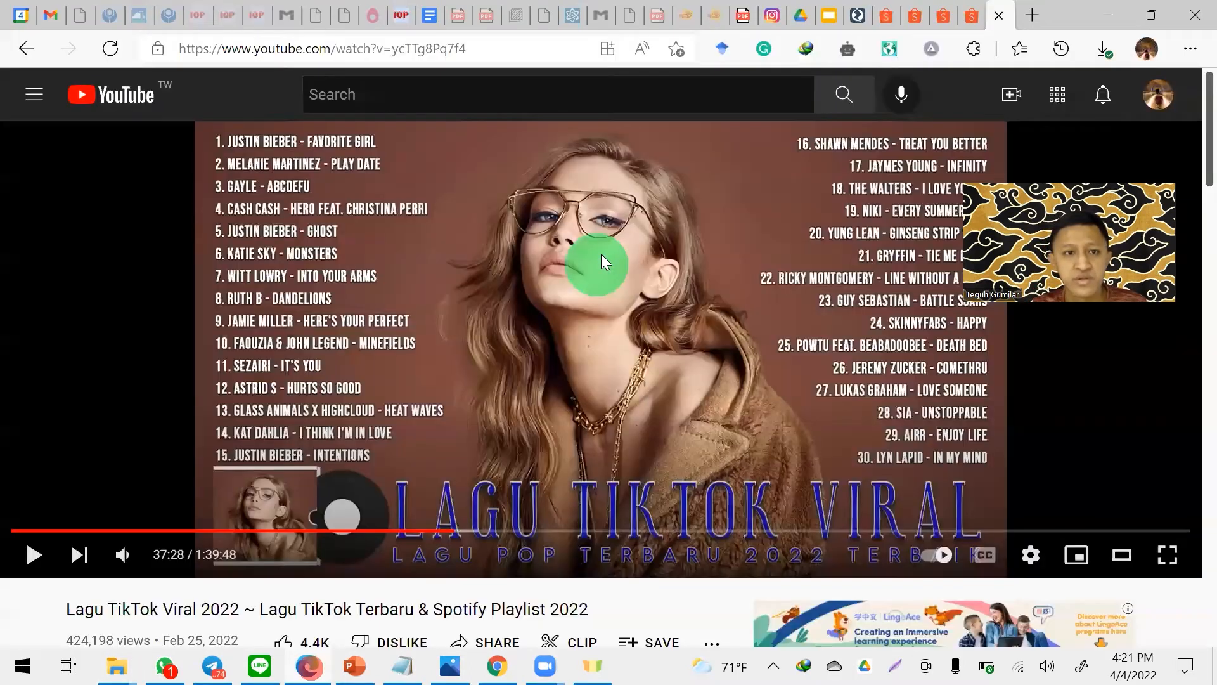
{"action": "left_click", "coordinate": [1124, 9]}
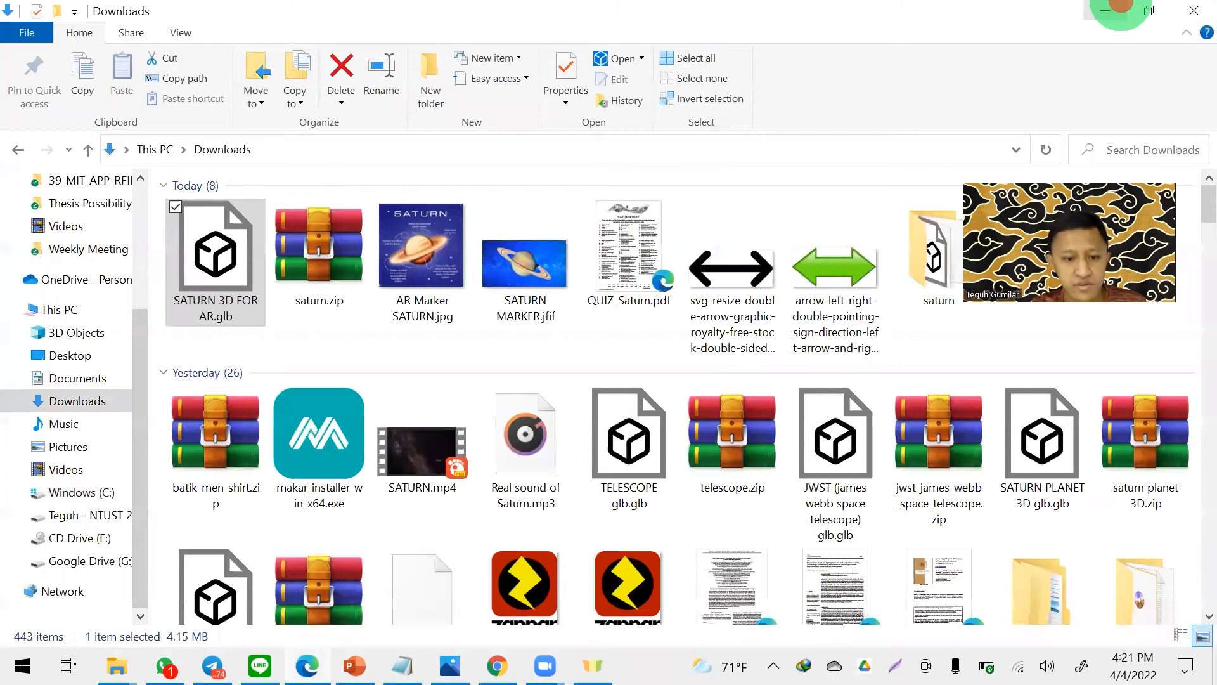
{"action": "left_click", "coordinate": [497, 665]}
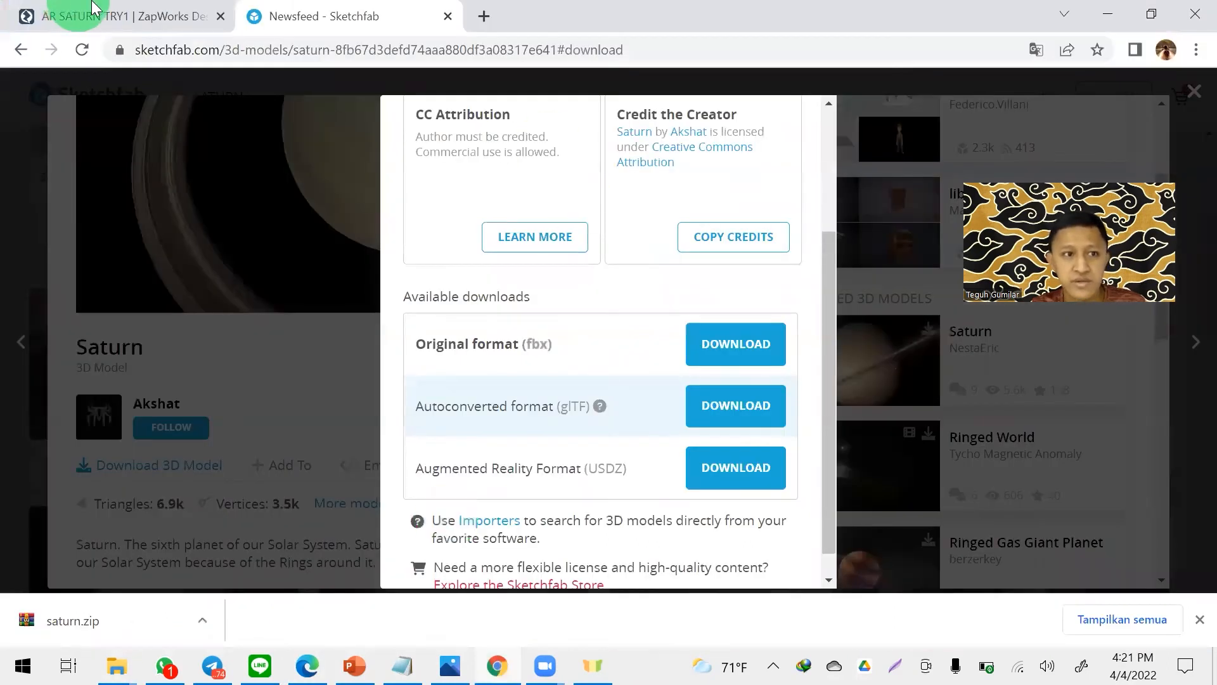
{"action": "left_click_drag", "start_coordinate": [121, 8], "coordinate": [247, 8]}
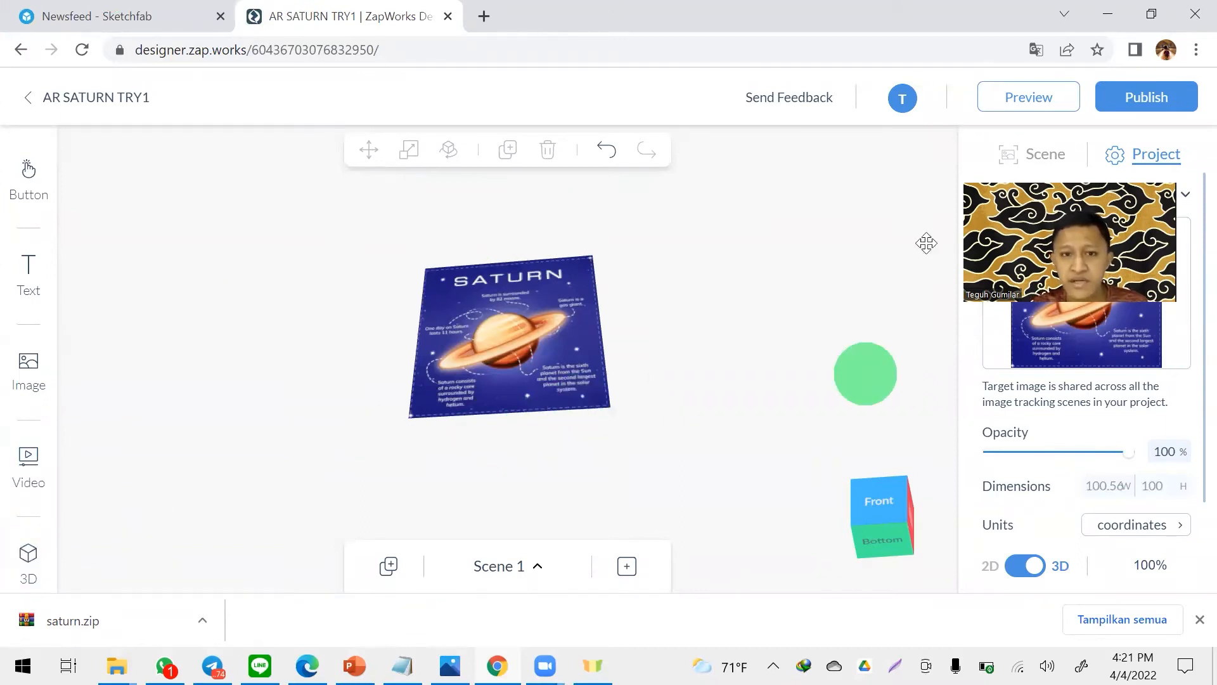
- Upload SATURN 3D FOR AR.glb from the Downloads folder to the project's 3D model library
{"action": "left_click", "coordinate": [27, 558]}
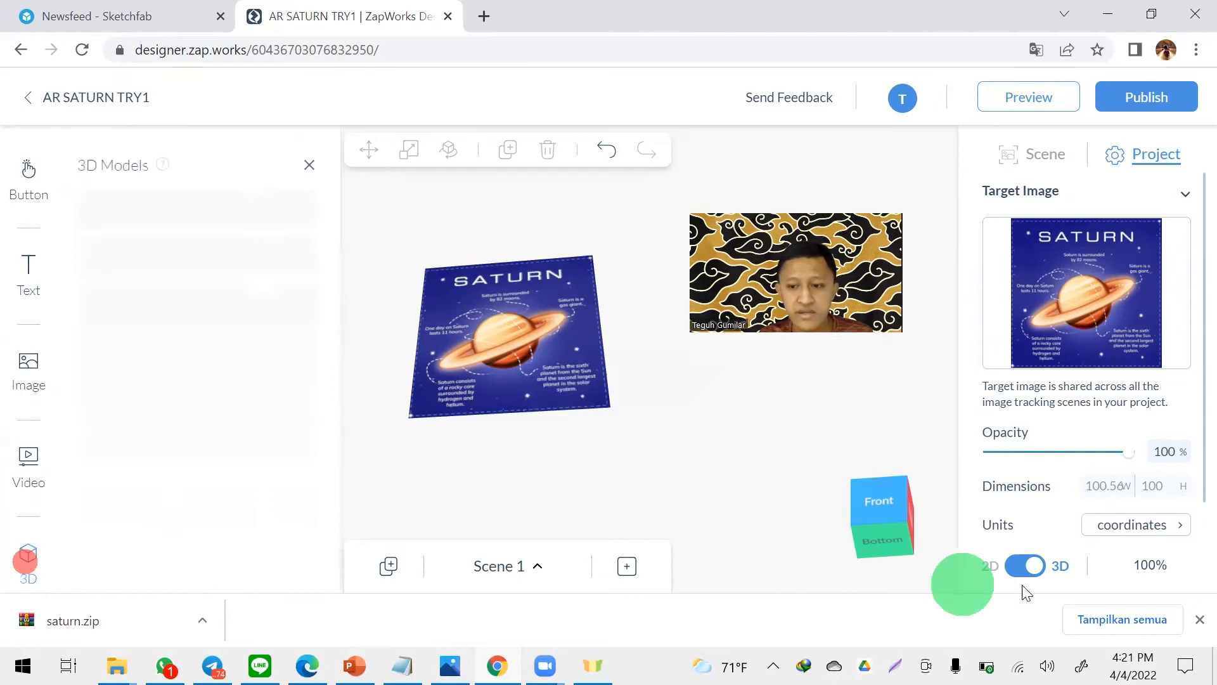
{"action": "left_click", "coordinate": [1195, 620]}
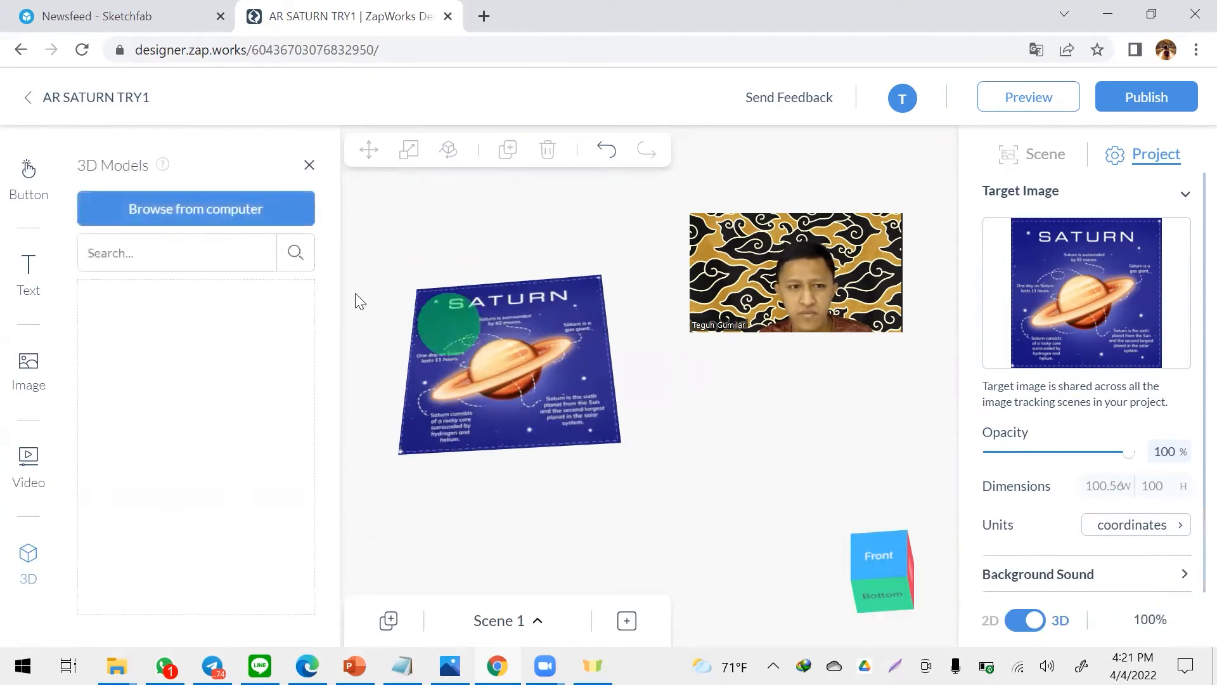
{"action": "left_click", "coordinate": [191, 211]}
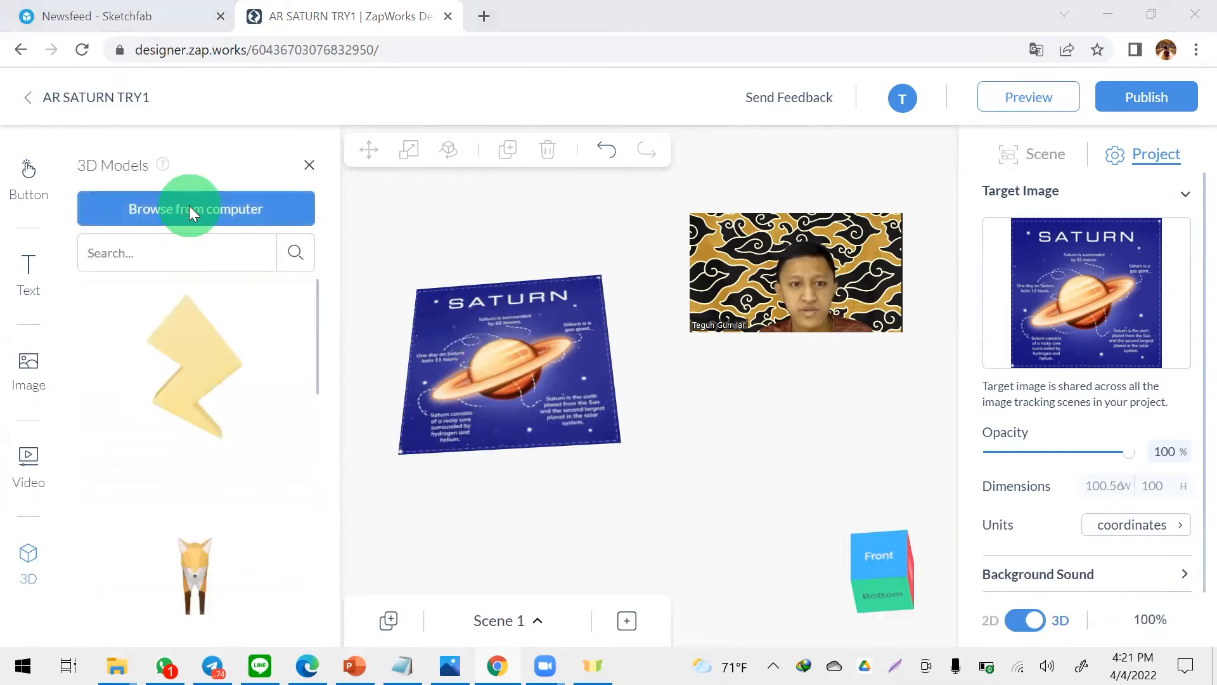
{"action": "left_click_drag", "start_coordinate": [750, 145], "coordinate": [334, 132]}
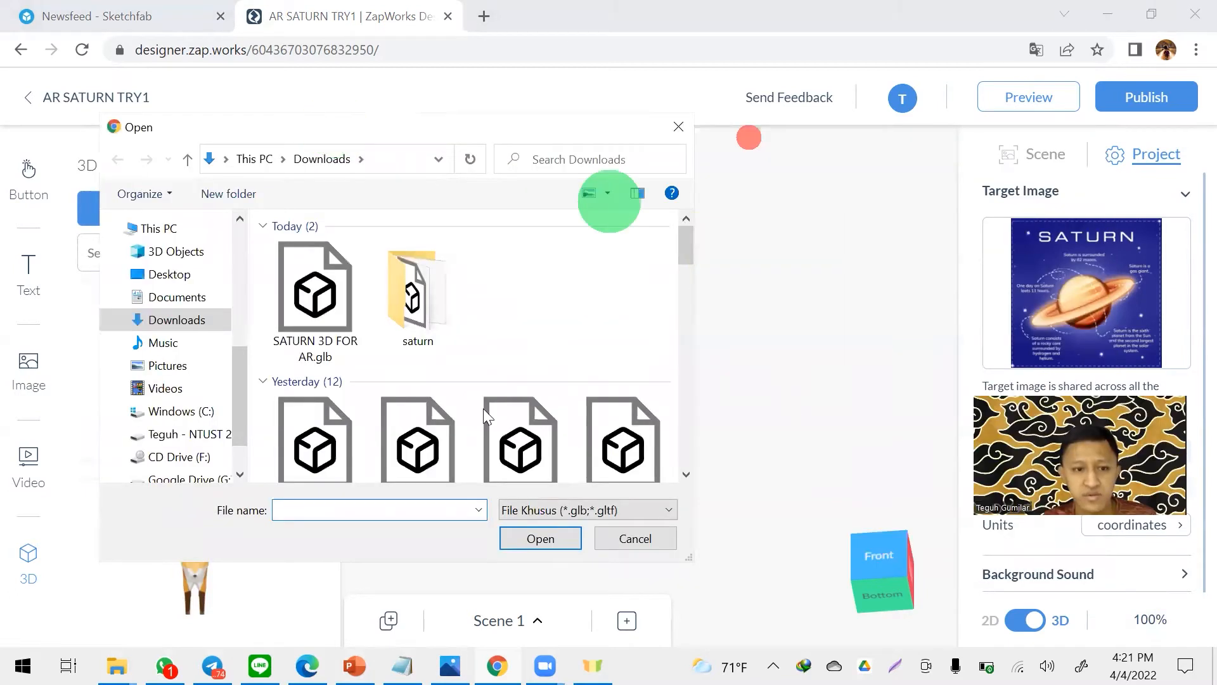
{"action": "left_click", "coordinate": [315, 291]}
{"action": "left_click", "coordinate": [541, 538]}
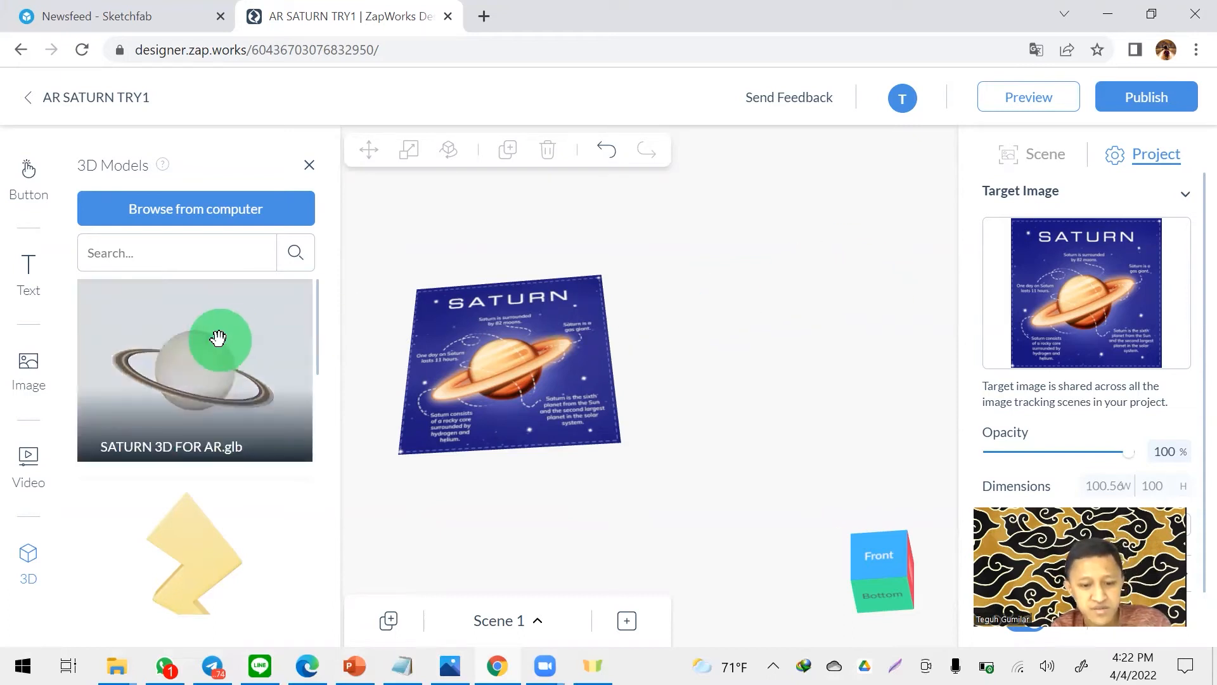
- Place the SATURN 3D FOR AR model from the 3D model library in the scene over the Saturn poster
{"action": "key", "text": "space"}
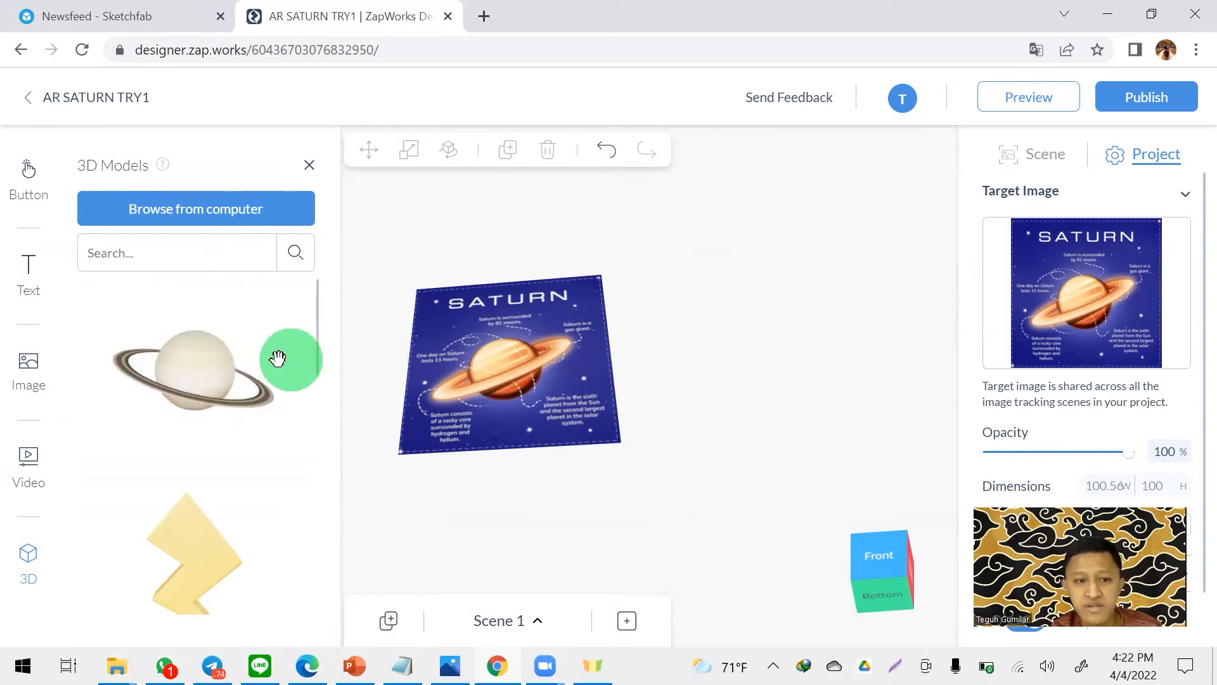
{"action": "left_click", "coordinate": [609, 355]}
{"action": "left_click", "coordinate": [28, 561]}
{"action": "mouse_move", "coordinate": [204, 366]}
{"action": "left_mouse_down"}
{"action": "mouse_move", "coordinate": [464, 359]}
{"action": "mouse_move", "coordinate": [542, 336]}
{"action": "left_mouse_up"}
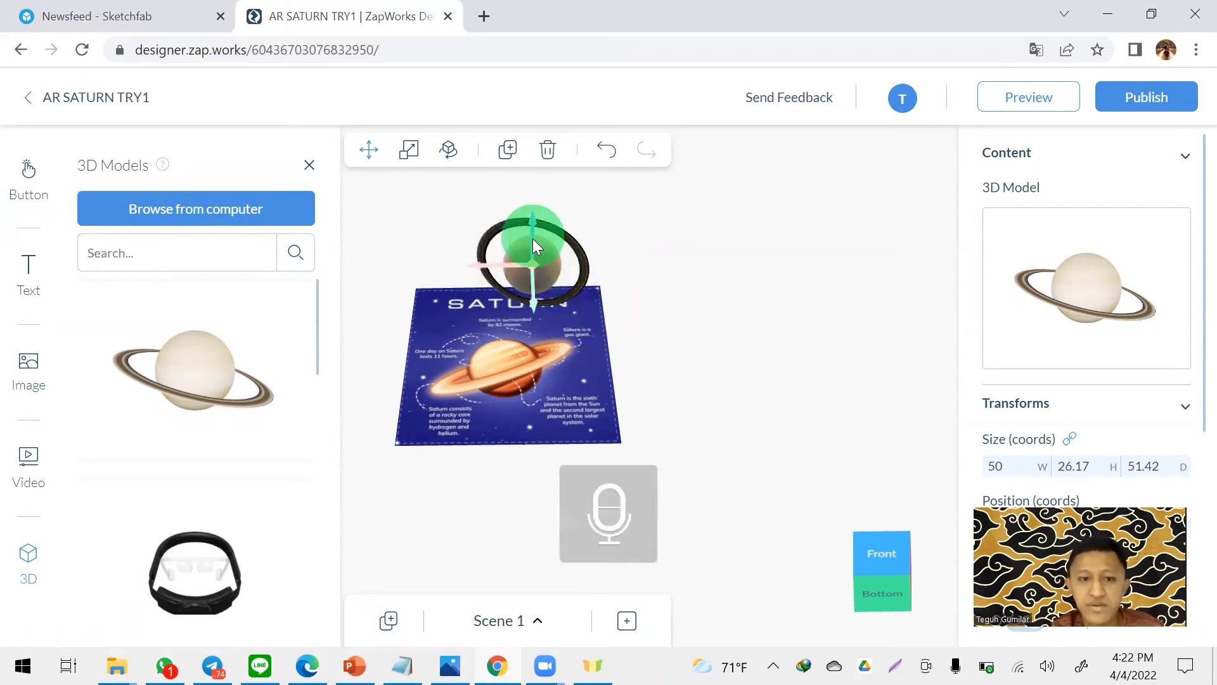
{"action": "left_click_drag", "start_coordinate": [531, 301], "coordinate": [678, 306]}
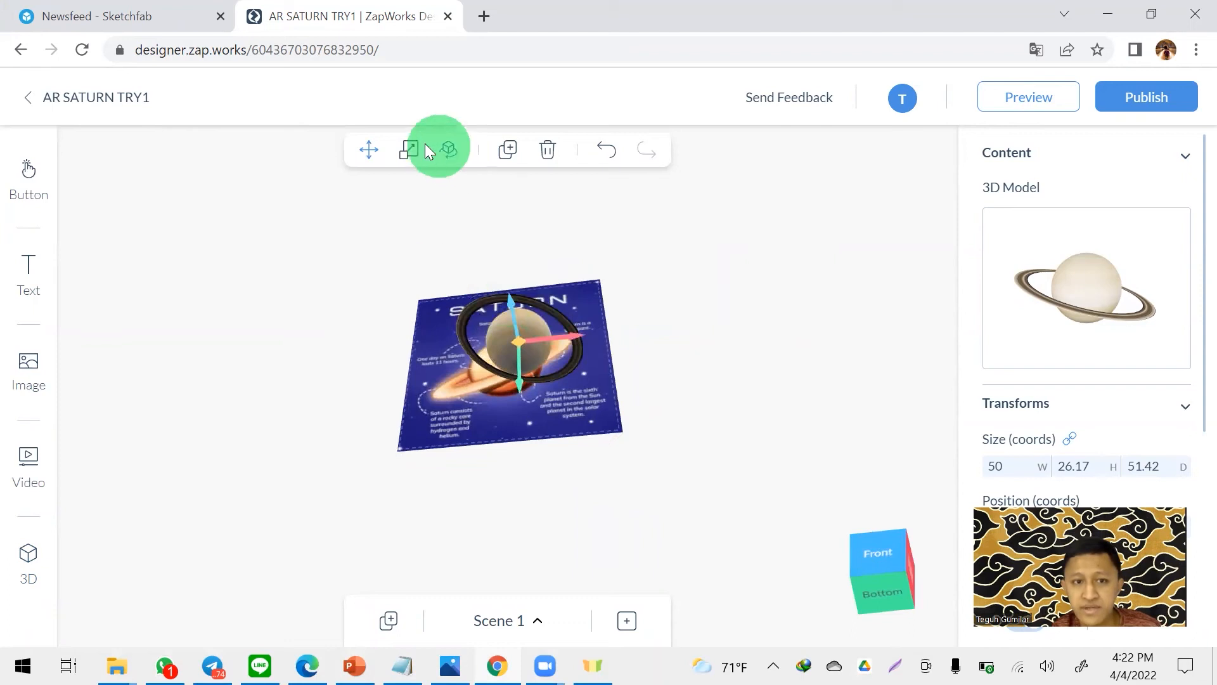
- Centre the Saturn model over the poster in the front view and scale it up proportionally to about 93 × 49 × 96 coords
{"action": "left_click", "coordinate": [445, 152]}
{"action": "left_click_drag", "start_coordinate": [507, 306], "coordinate": [499, 350]}
{"action": "mouse_move", "coordinate": [710, 340]}
{"action": "left_mouse_down"}
{"action": "mouse_move", "coordinate": [760, 316]}
{"action": "mouse_move", "coordinate": [730, 333]}
{"action": "left_mouse_up"}
{"action": "left_click", "coordinate": [890, 535]}
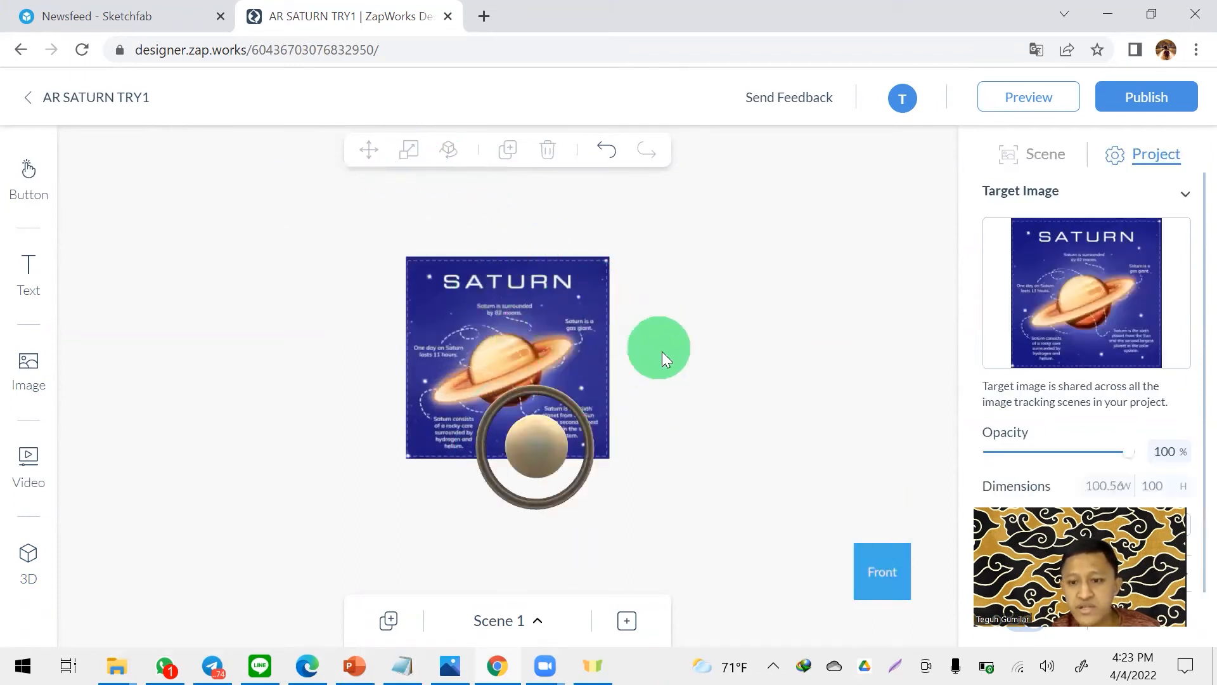
{"action": "left_click", "coordinate": [547, 449]}
{"action": "left_click", "coordinate": [372, 147]}
{"action": "left_click", "coordinate": [367, 146]}
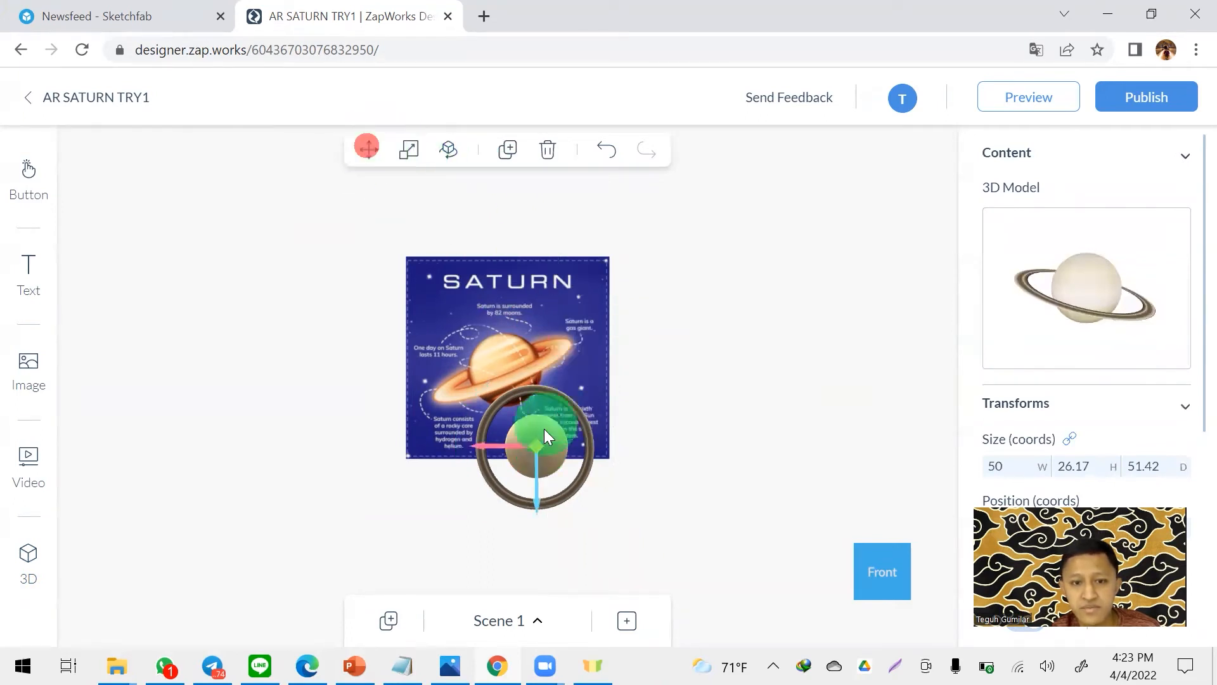
{"action": "left_click_drag", "start_coordinate": [507, 442], "coordinate": [486, 437]}
{"action": "left_click_drag", "start_coordinate": [500, 499], "coordinate": [512, 405]}
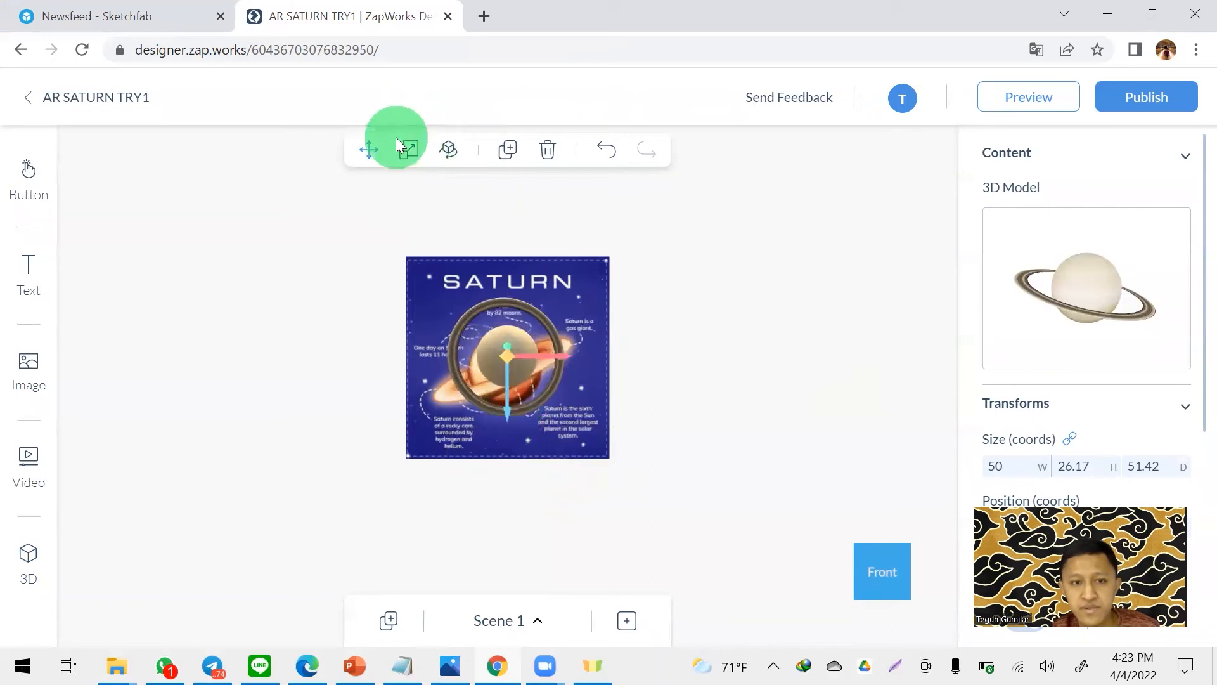
{"action": "left_click", "coordinate": [406, 151]}
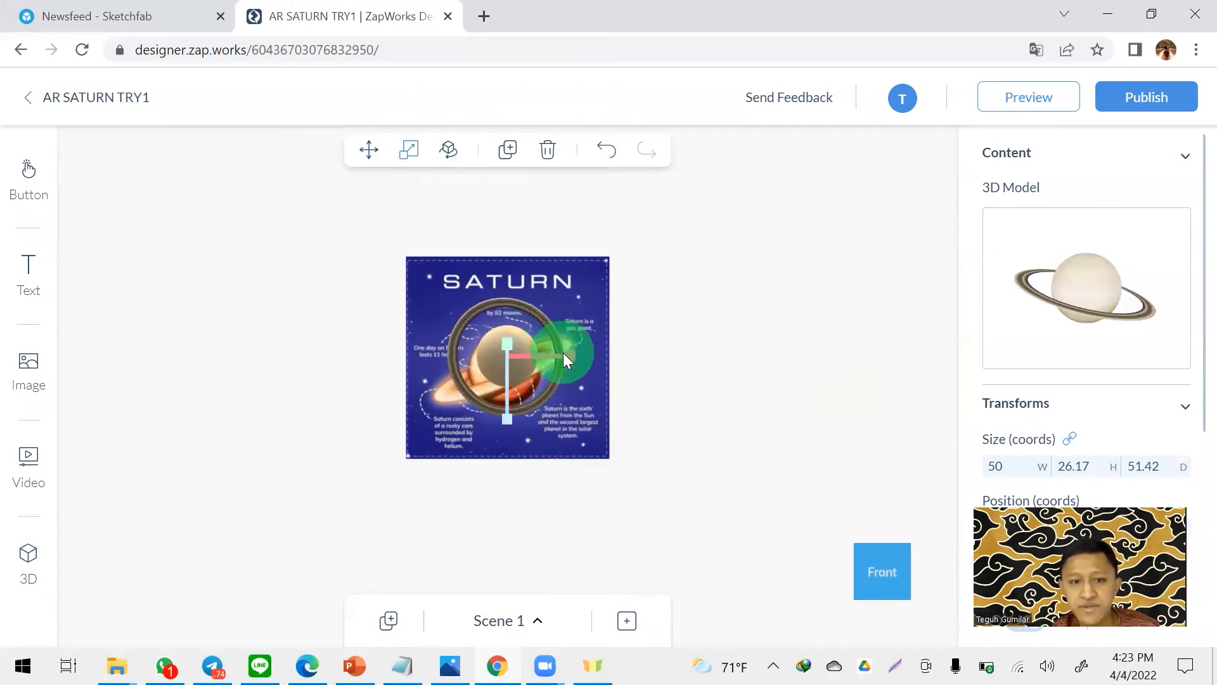
{"action": "left_click_drag", "start_coordinate": [574, 353], "coordinate": [714, 269]}
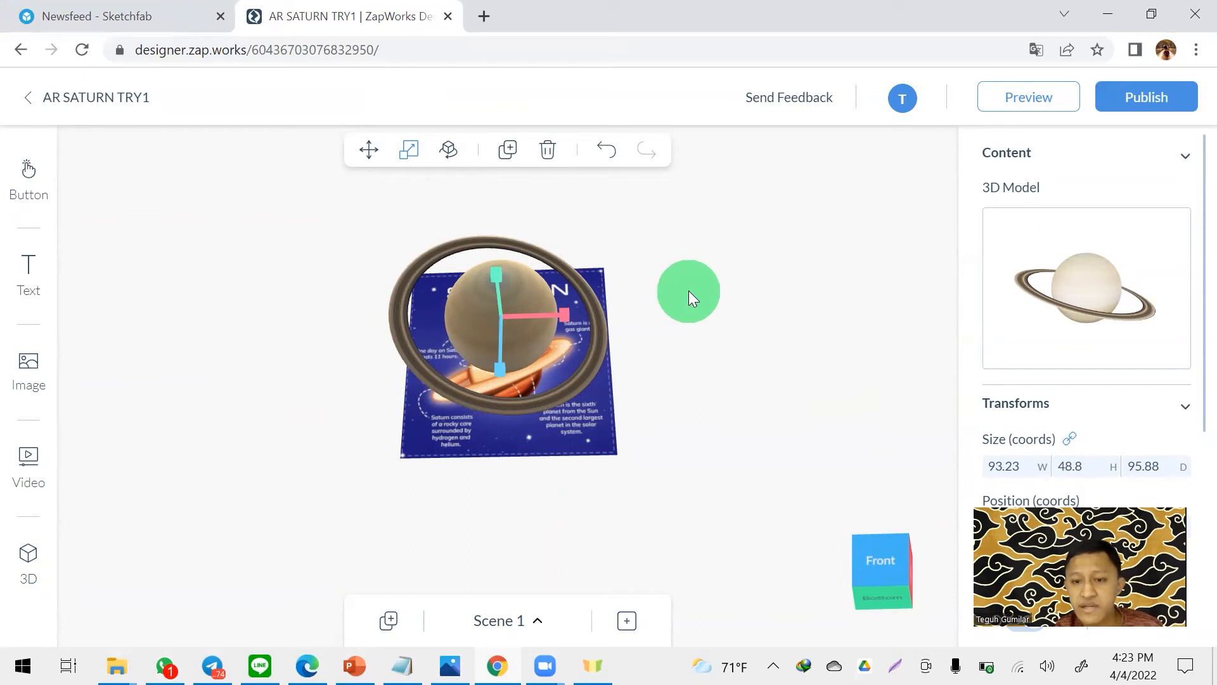
- Add a filled, fully rounded basic button to the scene beside the poster's upper right corner
{"action": "left_click", "coordinate": [29, 173]}
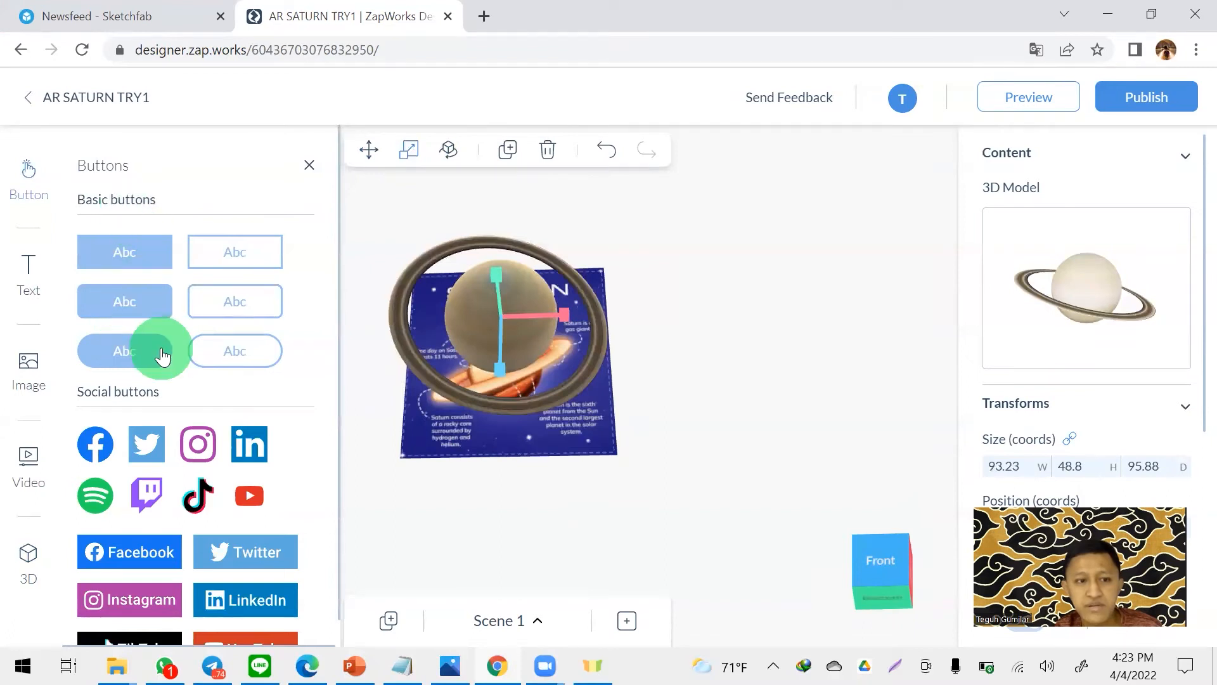
{"action": "left_click_drag", "start_coordinate": [145, 355], "coordinate": [691, 260]}
{"action": "left_click", "coordinate": [780, 355]}
- Move the new button closer to the poster and forward, to about X 64.5, Y 48.1, Z 22.5
{"action": "left_click", "coordinate": [881, 559]}
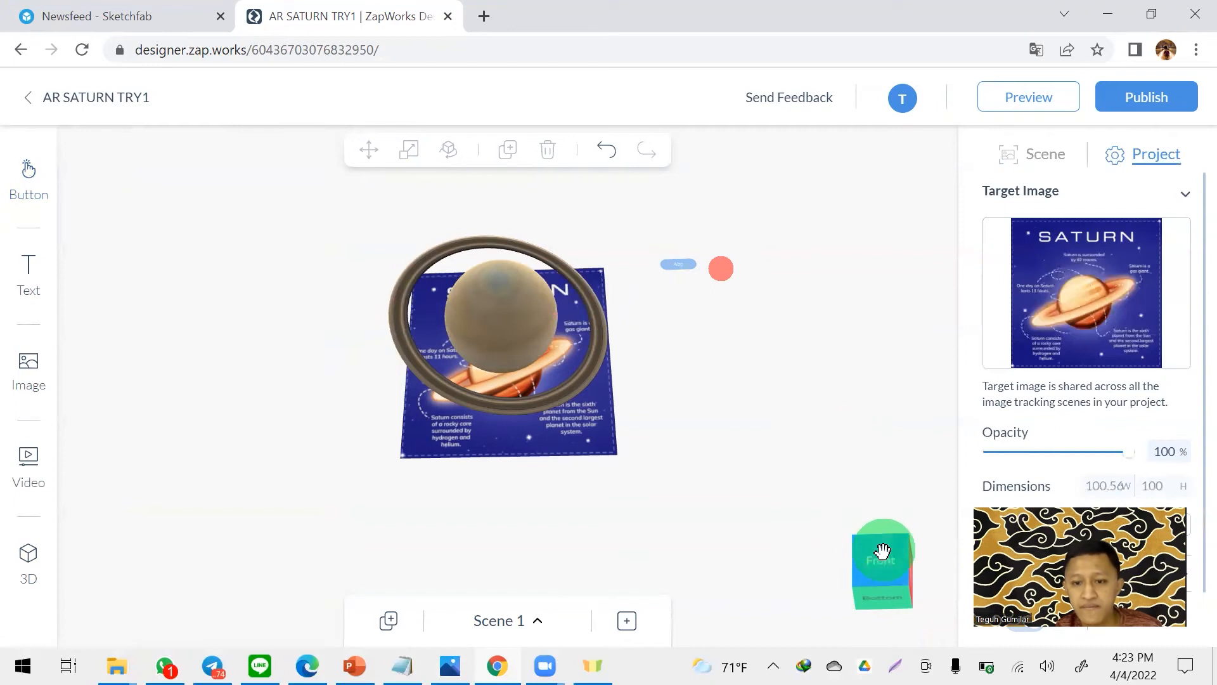
{"action": "scroll", "coordinate": [755, 244], "scroll_direction": "up", "scroll_amount": 2}
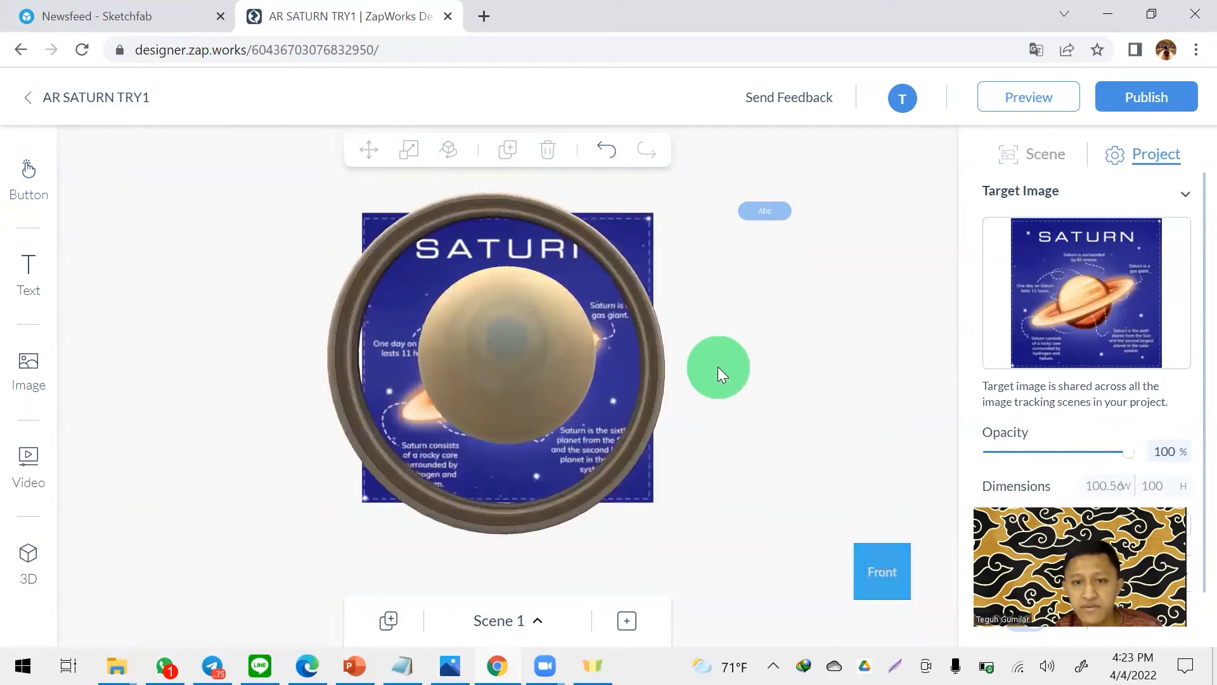
{"action": "left_click", "coordinate": [774, 210]}
{"action": "left_click", "coordinate": [369, 149]}
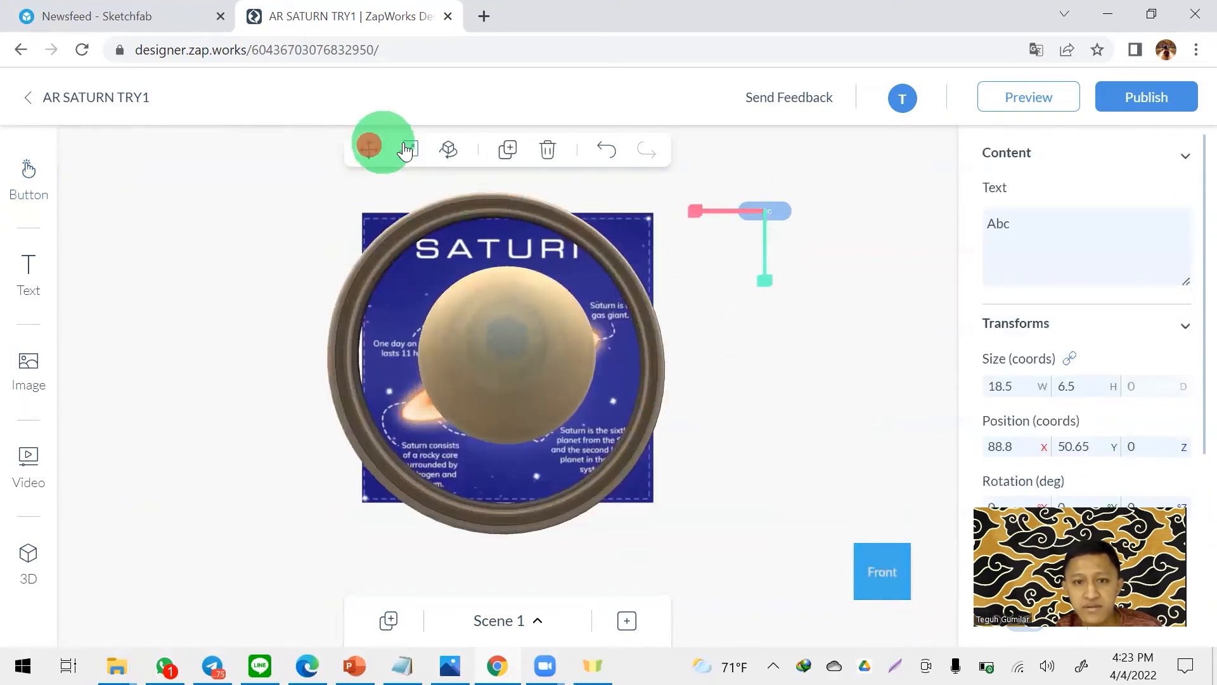
{"action": "left_click_drag", "start_coordinate": [735, 213], "coordinate": [697, 266]}
{"action": "left_click_drag", "start_coordinate": [803, 408], "coordinate": [776, 337]}
{"action": "left_click_drag", "start_coordinate": [684, 212], "coordinate": [700, 168]}
{"action": "left_click_drag", "start_coordinate": [772, 264], "coordinate": [755, 329]}
- Replace the button's text with REAL SOUND IN SATURN
{"action": "left_click_drag", "start_coordinate": [1095, 229], "coordinate": [903, 202]}
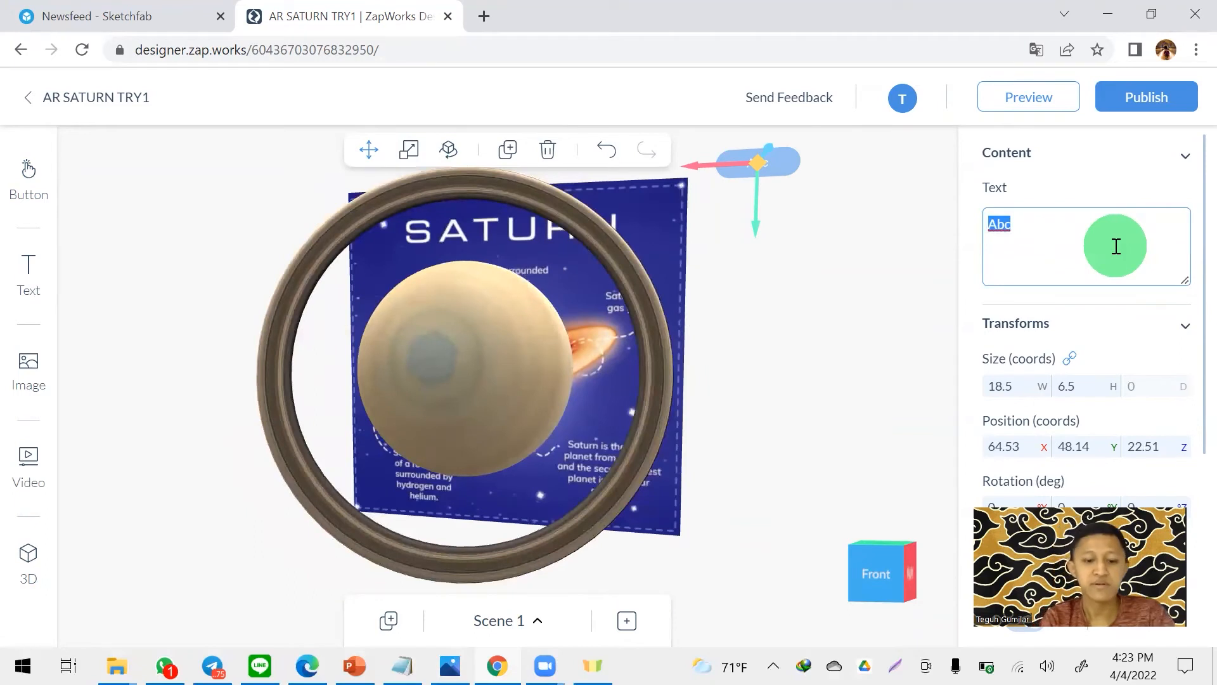
{"action": "type", "text": "REAL SOUND IN SATURN"}
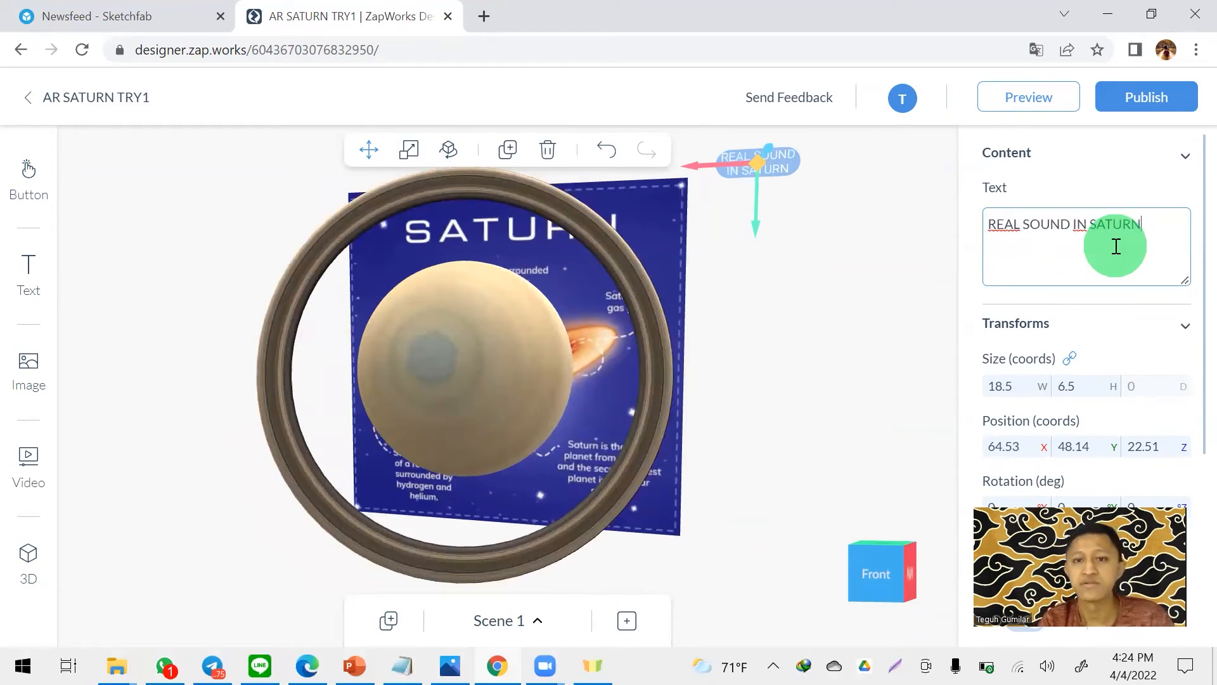
{"action": "left_click", "coordinate": [799, 272]}
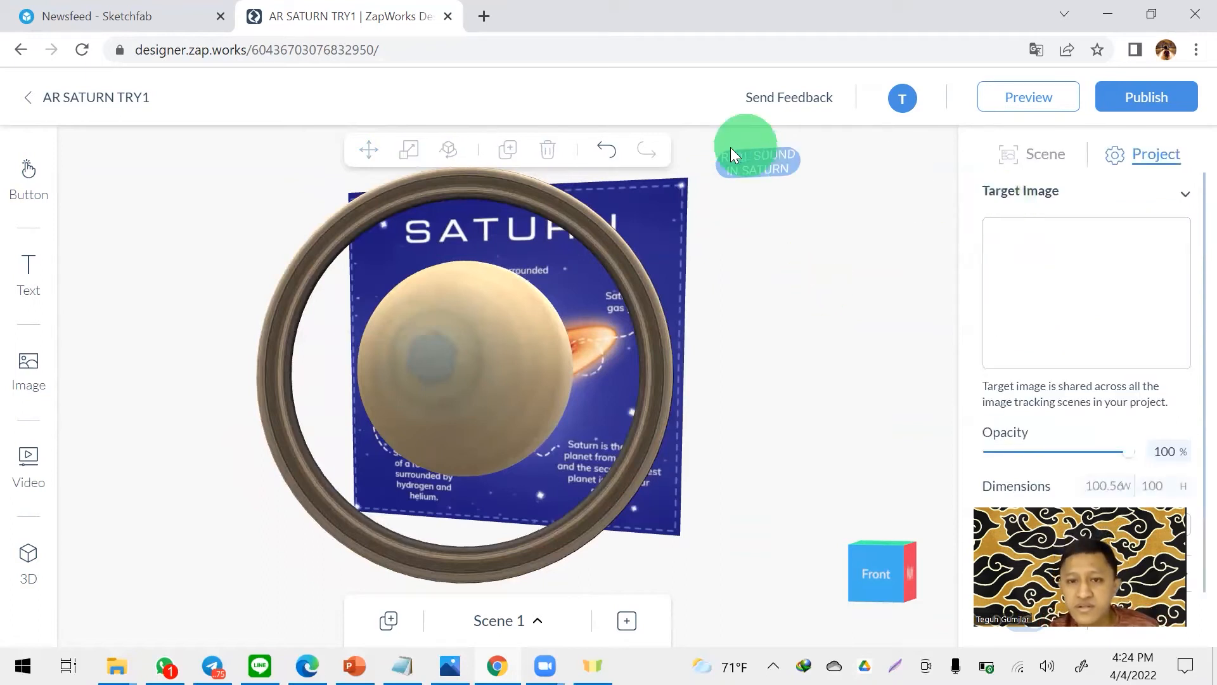
- Change the REAL SOUND IN SATURN button's fill color to the strong blue #0061D0
{"action": "left_click", "coordinate": [782, 158]}
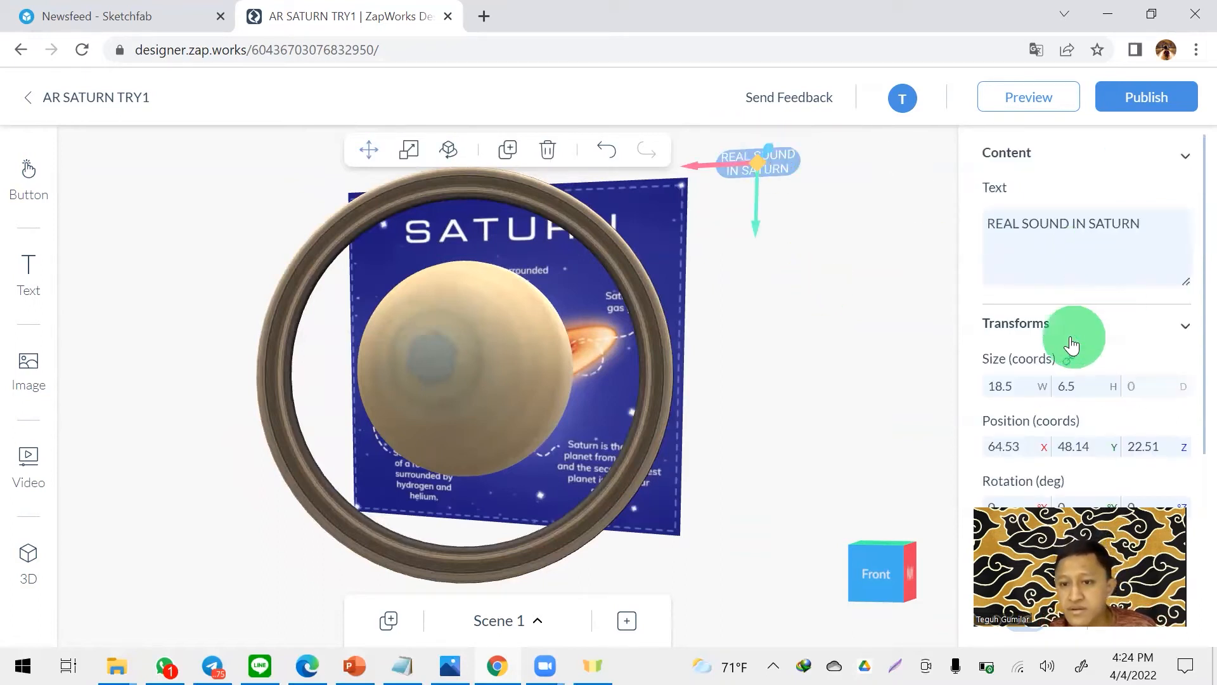
{"action": "scroll", "coordinate": [1073, 331], "scroll_direction": "down", "scroll_amount": 3}
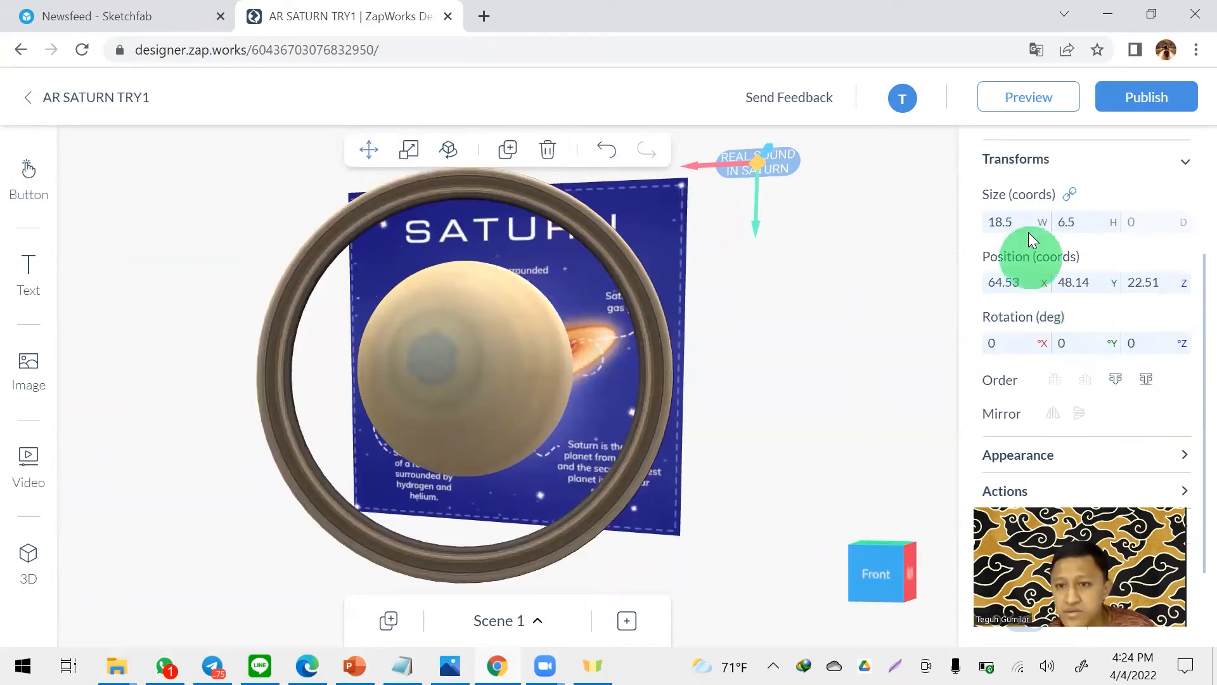
{"action": "scroll", "coordinate": [1077, 270], "scroll_direction": "up", "scroll_amount": 3}
{"action": "scroll", "coordinate": [1099, 271], "scroll_direction": "down", "scroll_amount": 3}
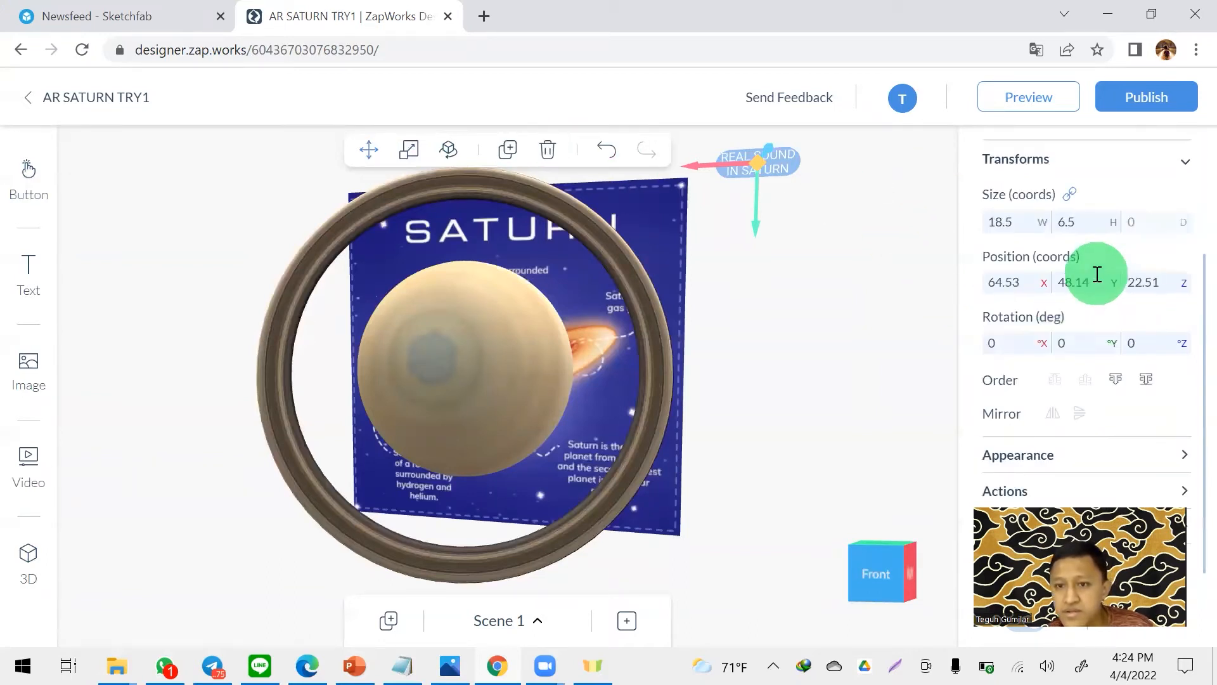
{"action": "left_click", "coordinate": [1066, 456]}
{"action": "left_click", "coordinate": [1035, 354]}
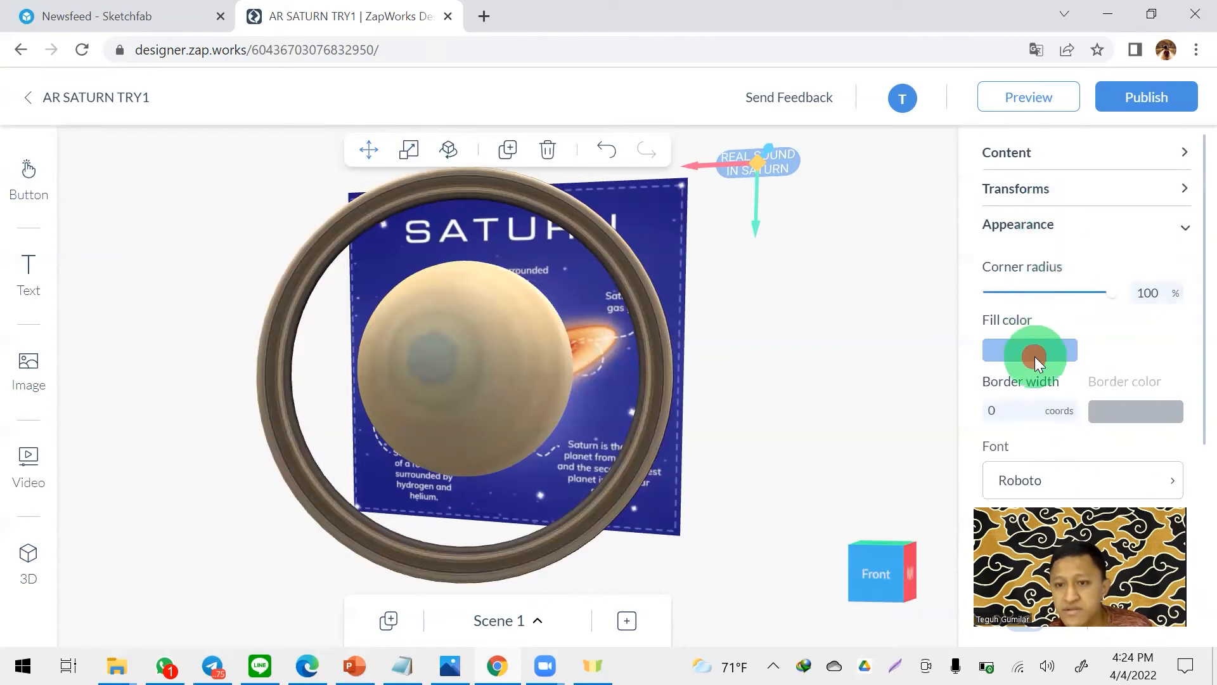
{"action": "left_click_drag", "start_coordinate": [1087, 383], "coordinate": [1194, 390]}
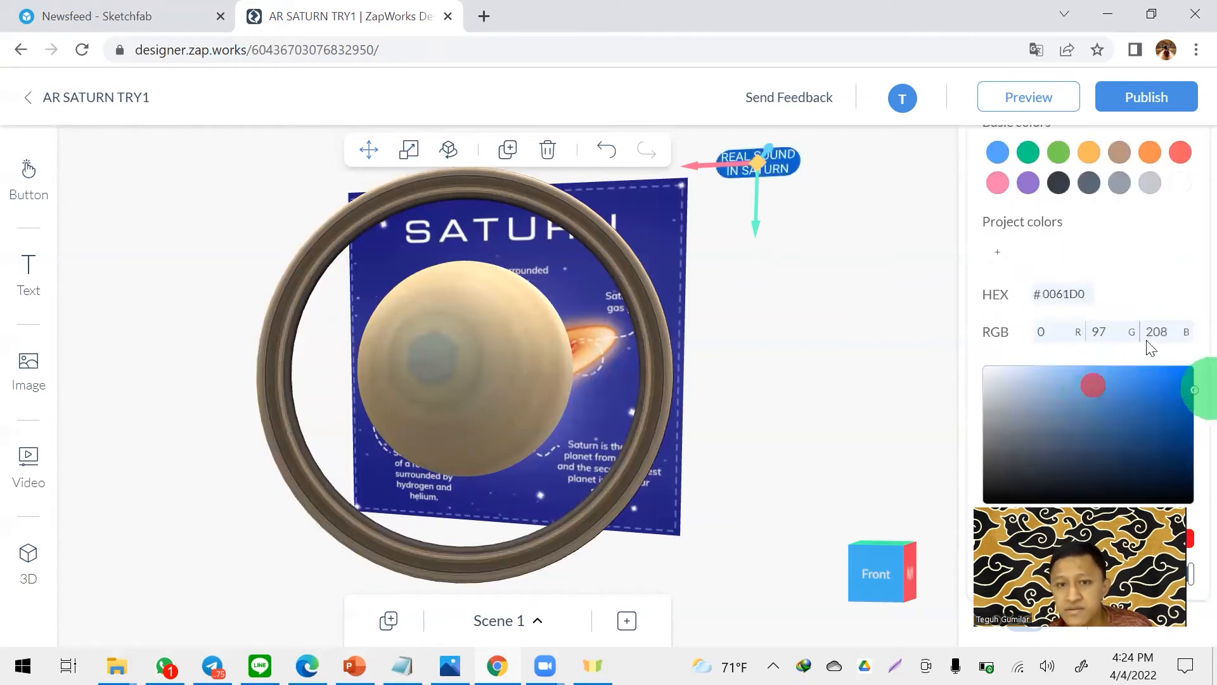
{"action": "left_click", "coordinate": [845, 193]}
- Set the button text's font height to 1.5 coords
{"action": "scroll", "coordinate": [1079, 298], "scroll_direction": "down", "scroll_amount": 3}
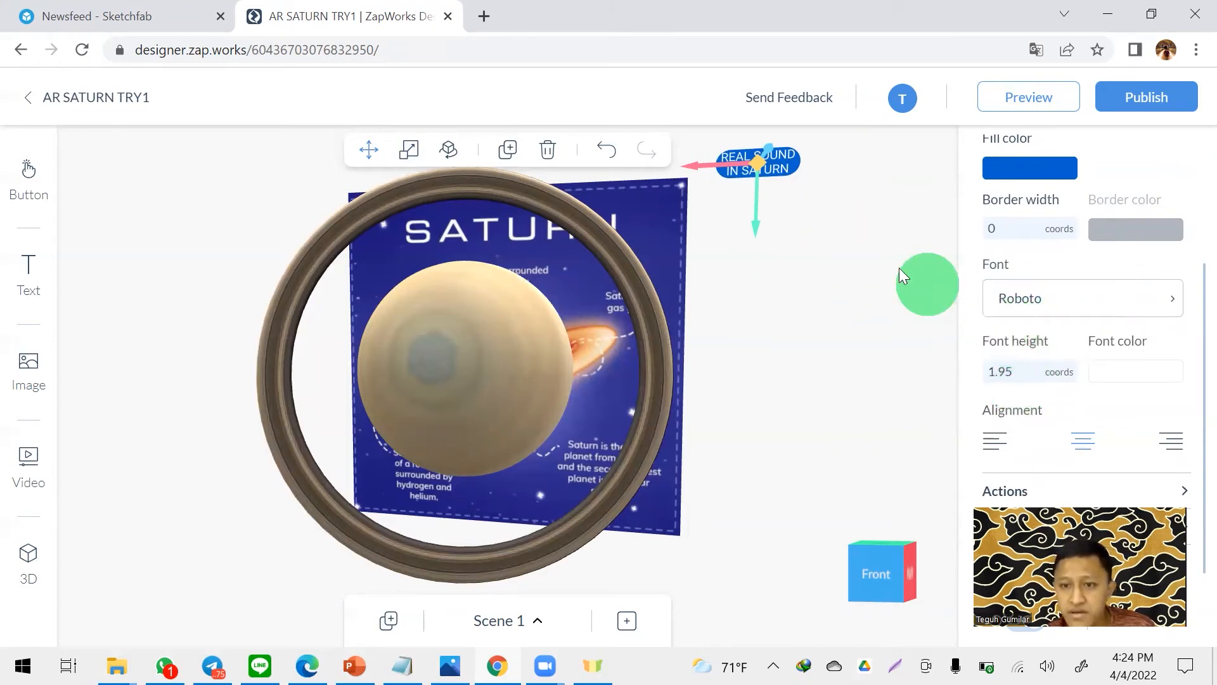
{"action": "left_click", "coordinate": [1025, 369]}
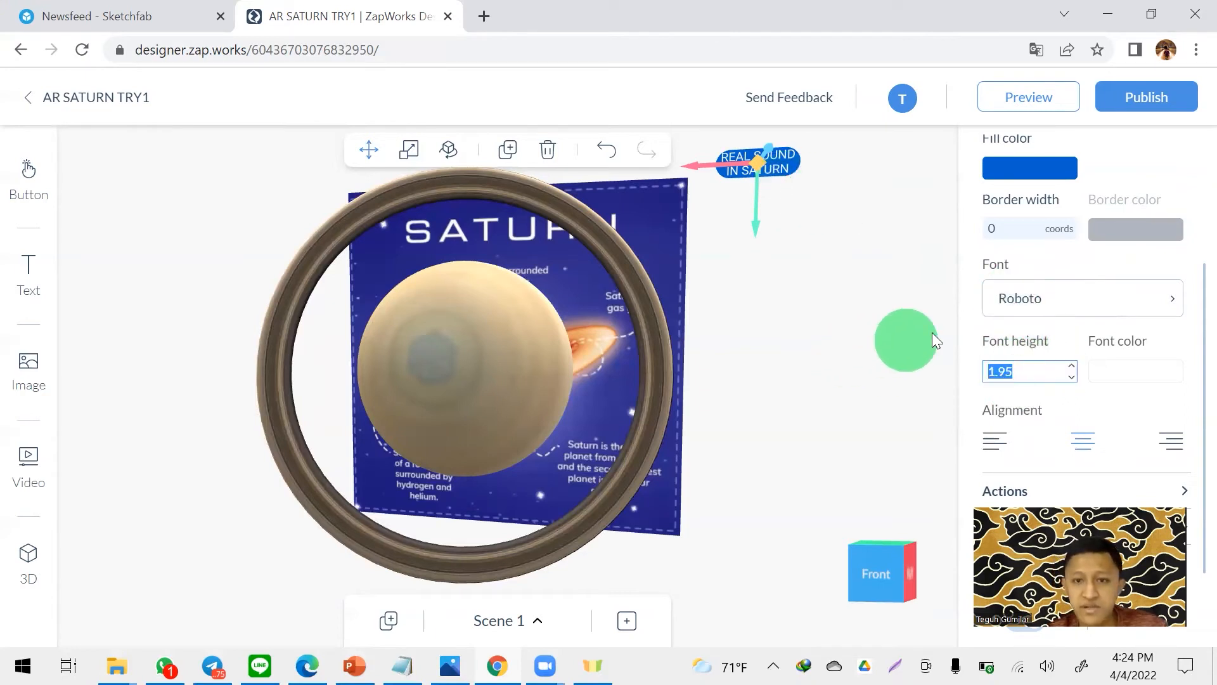
{"action": "type", "text": "1.5"}
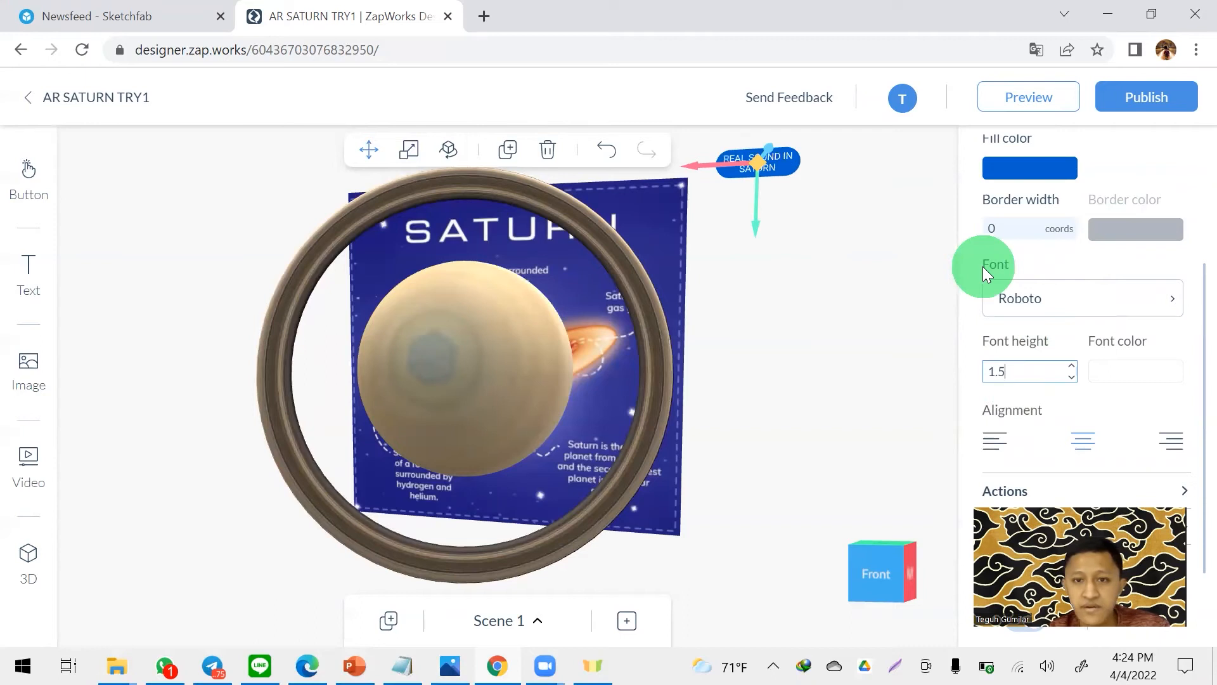
{"action": "left_click", "coordinate": [848, 242]}
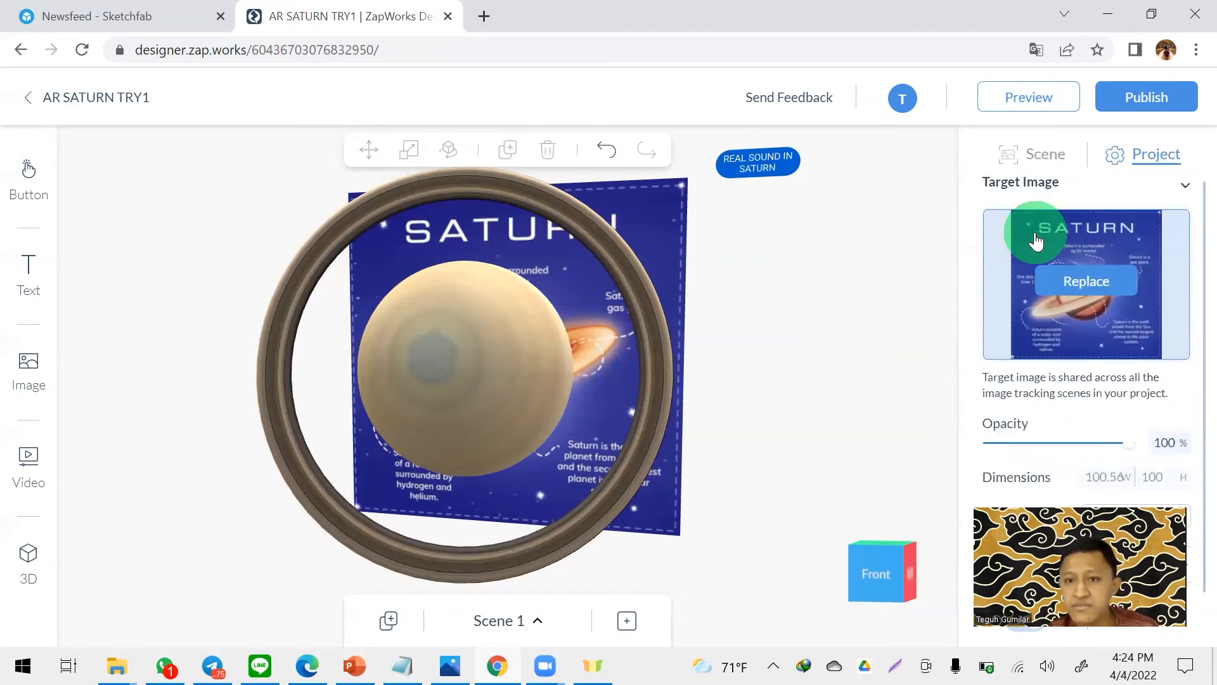
- Set the REAL SOUND IN SATURN button's on-tap action to Plays sound
{"action": "mouse_move", "coordinate": [863, 215]}
{"action": "left_mouse_down"}
{"action": "mouse_move", "coordinate": [889, 230]}
{"action": "mouse_move", "coordinate": [872, 205]}
{"action": "mouse_move", "coordinate": [847, 236]}
{"action": "mouse_move", "coordinate": [879, 242]}
{"action": "mouse_move", "coordinate": [870, 237]}
{"action": "left_mouse_up"}
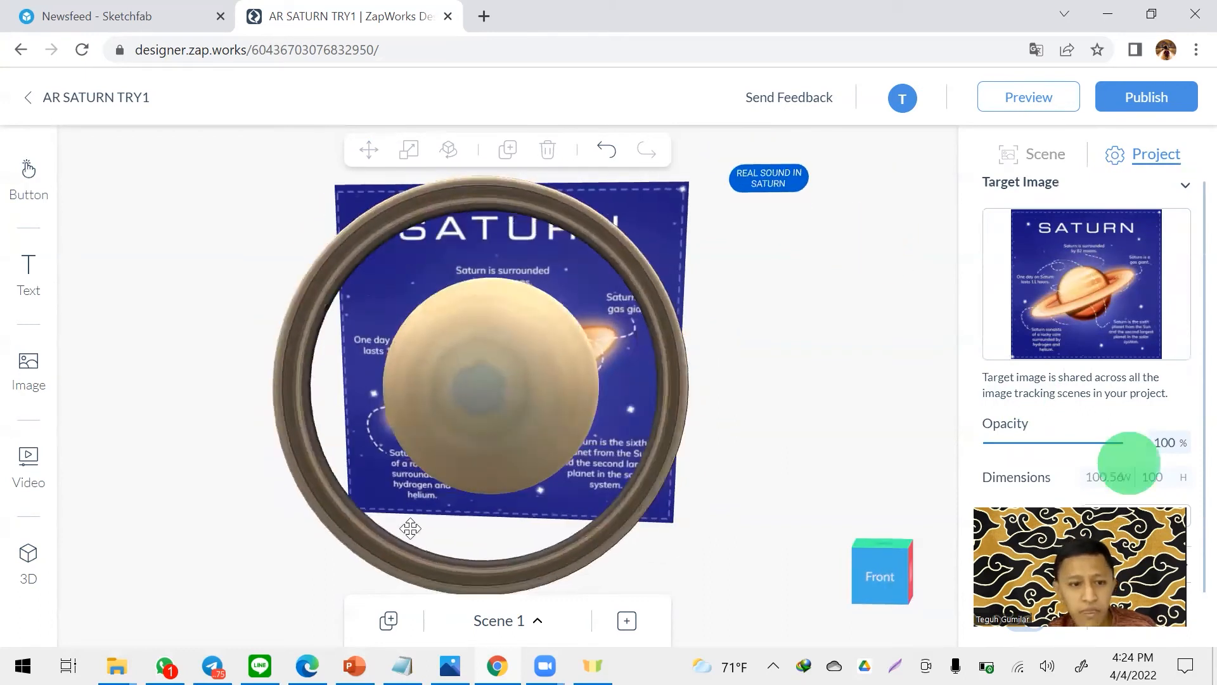
{"action": "left_click_drag", "start_coordinate": [1129, 464], "coordinate": [175, 454]}
{"action": "left_click", "coordinate": [1041, 183]}
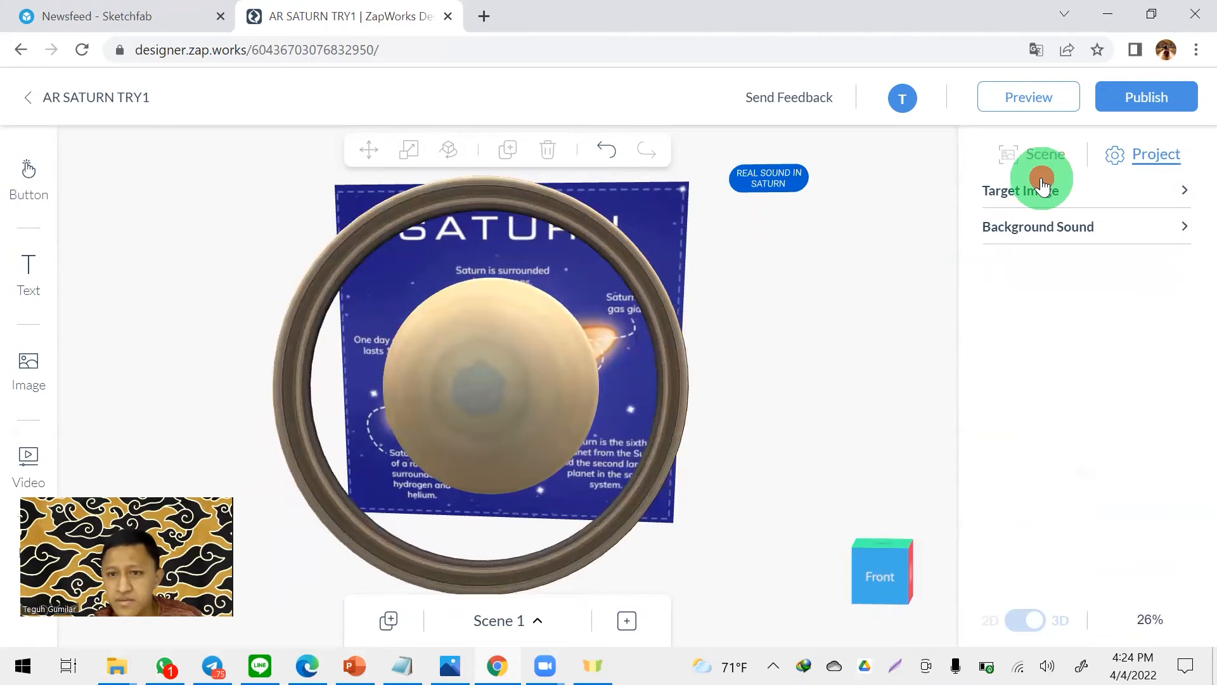
{"action": "left_click", "coordinate": [782, 171]}
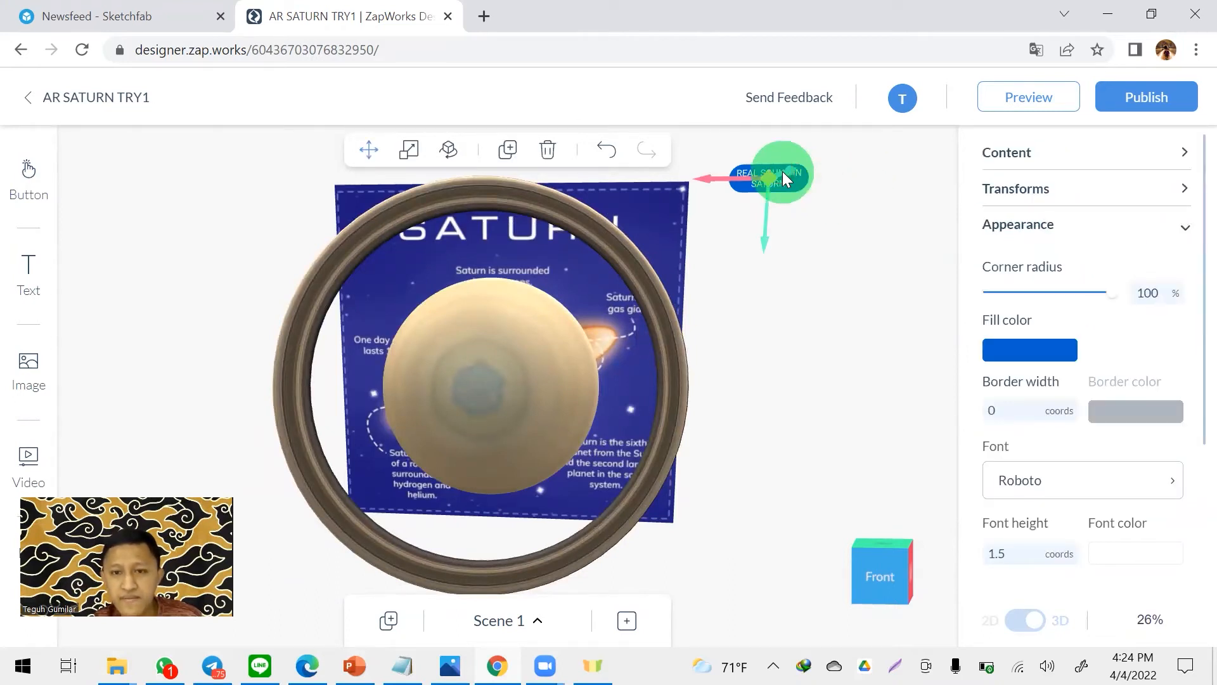
{"action": "left_click", "coordinate": [1089, 220]}
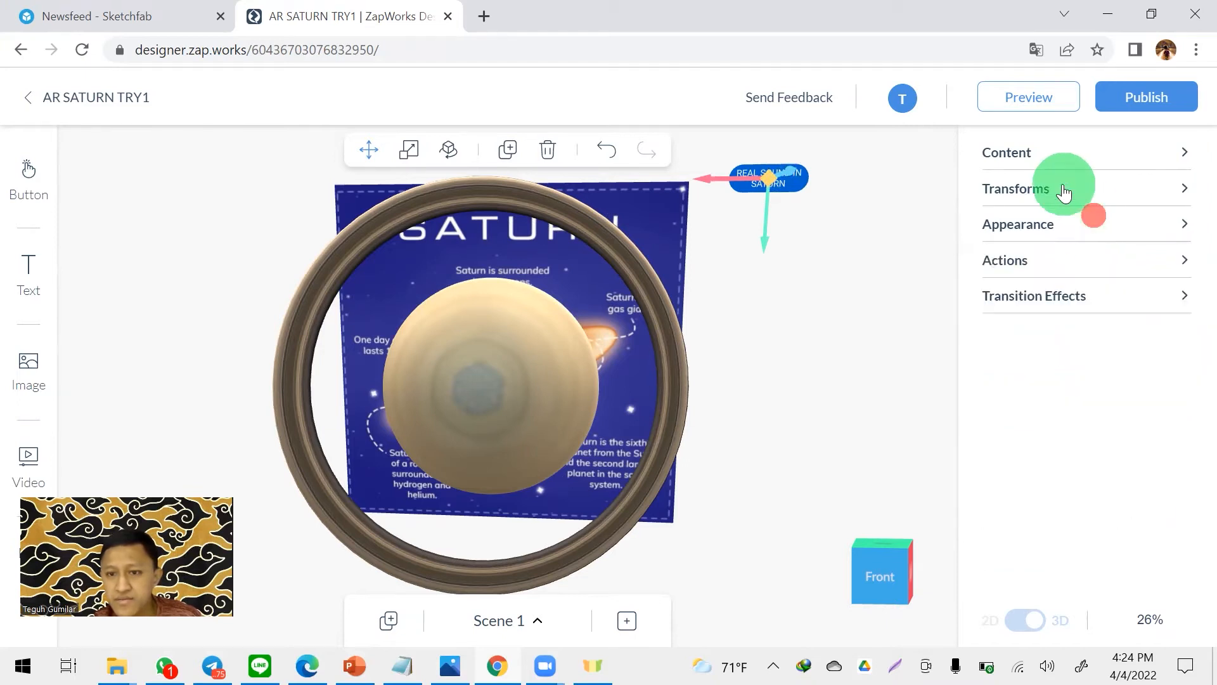
{"action": "left_click", "coordinate": [1017, 266]}
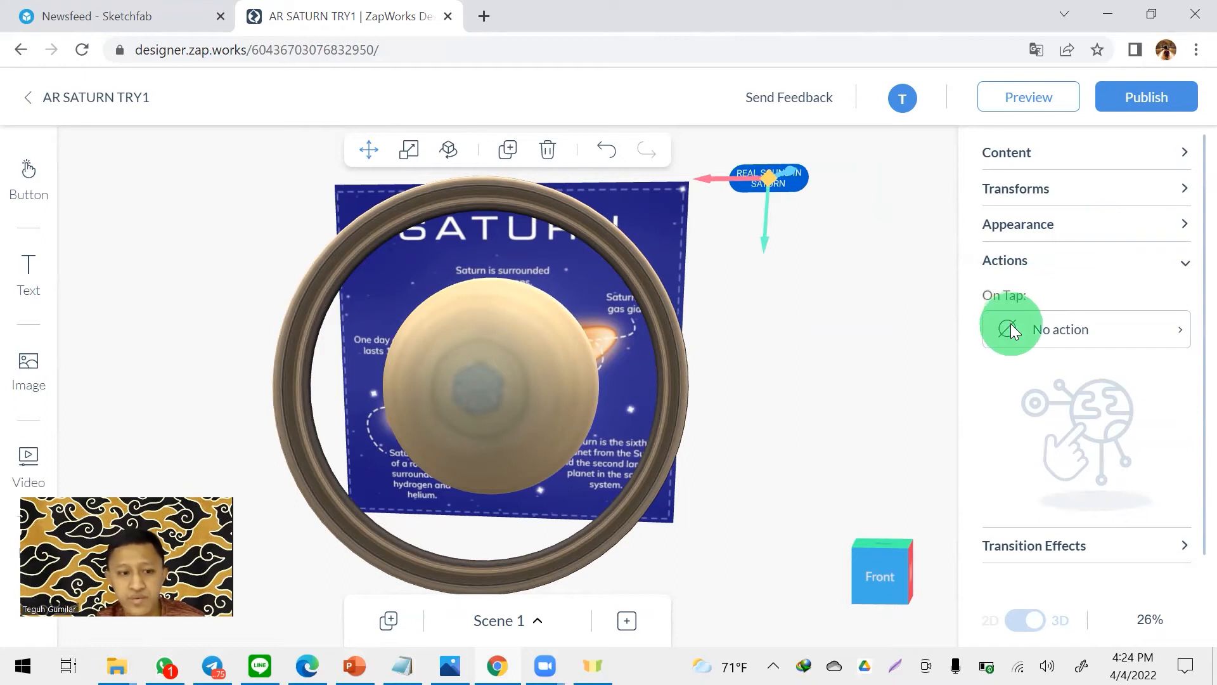
{"action": "left_click", "coordinate": [1078, 329]}
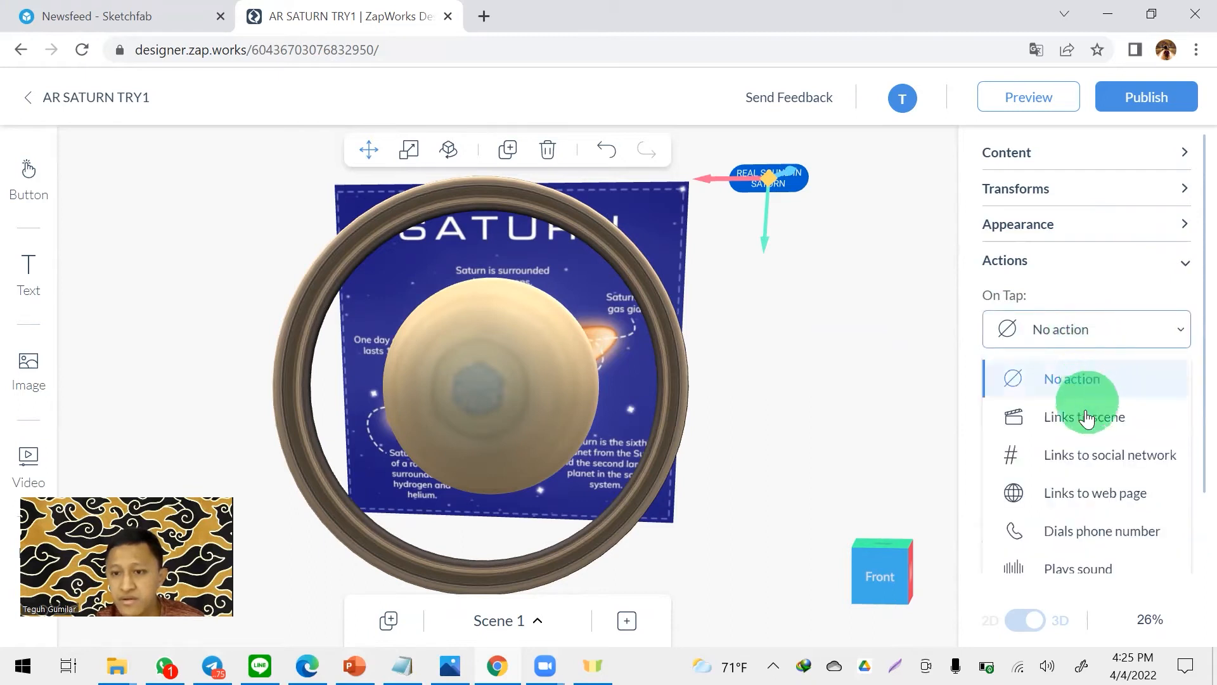
{"action": "left_click", "coordinate": [1098, 562]}
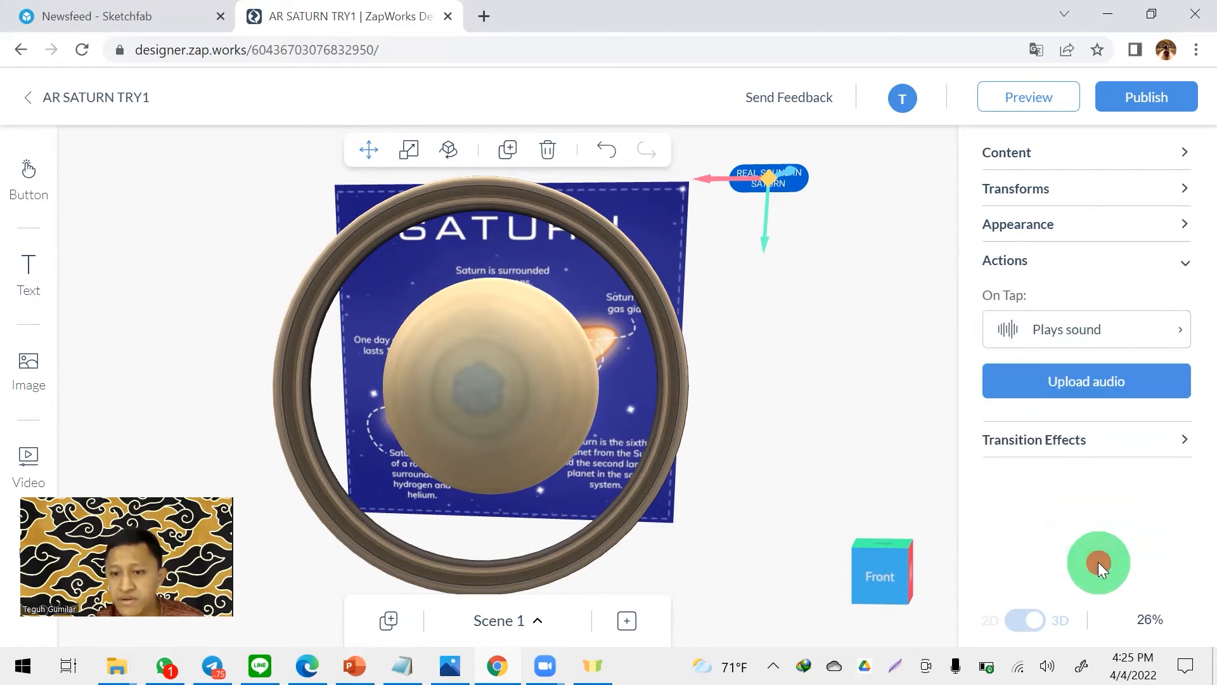
- Upload Real sound of Saturn.mp3 from the Downloads folder and assign it as the sound the button plays
{"action": "left_click", "coordinate": [1043, 371]}
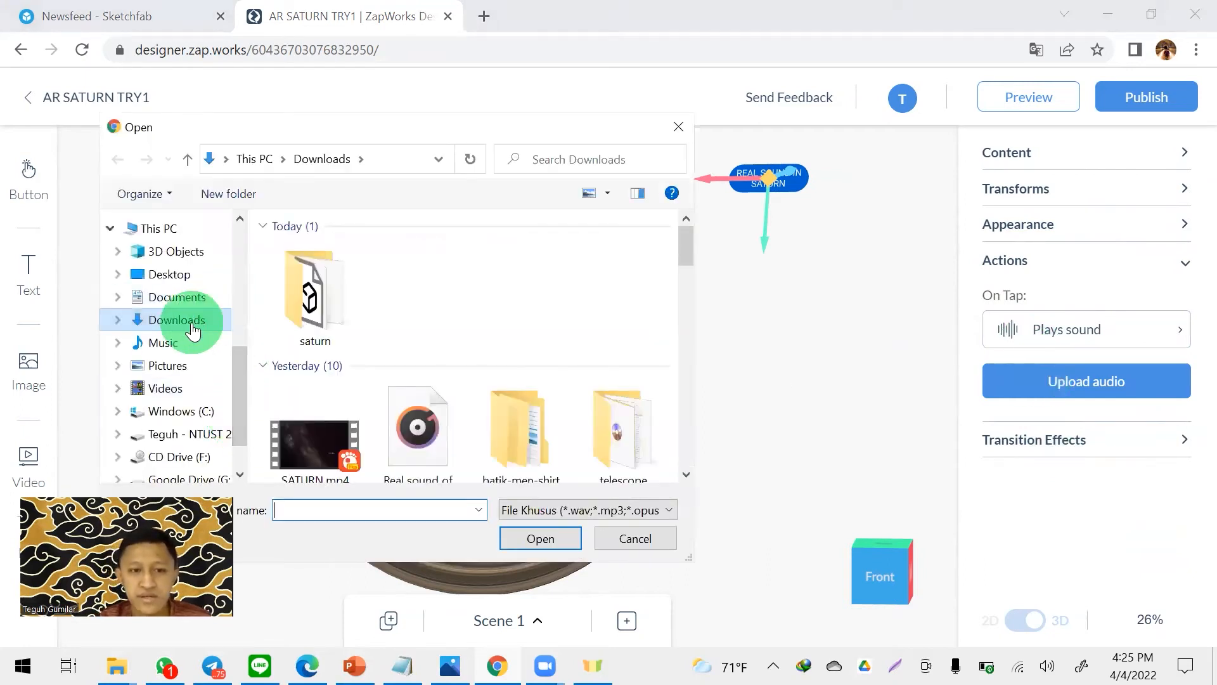
{"action": "left_click", "coordinate": [191, 320]}
{"action": "scroll", "coordinate": [411, 309], "scroll_direction": "down", "scroll_amount": 1}
{"action": "left_click", "coordinate": [587, 307]}
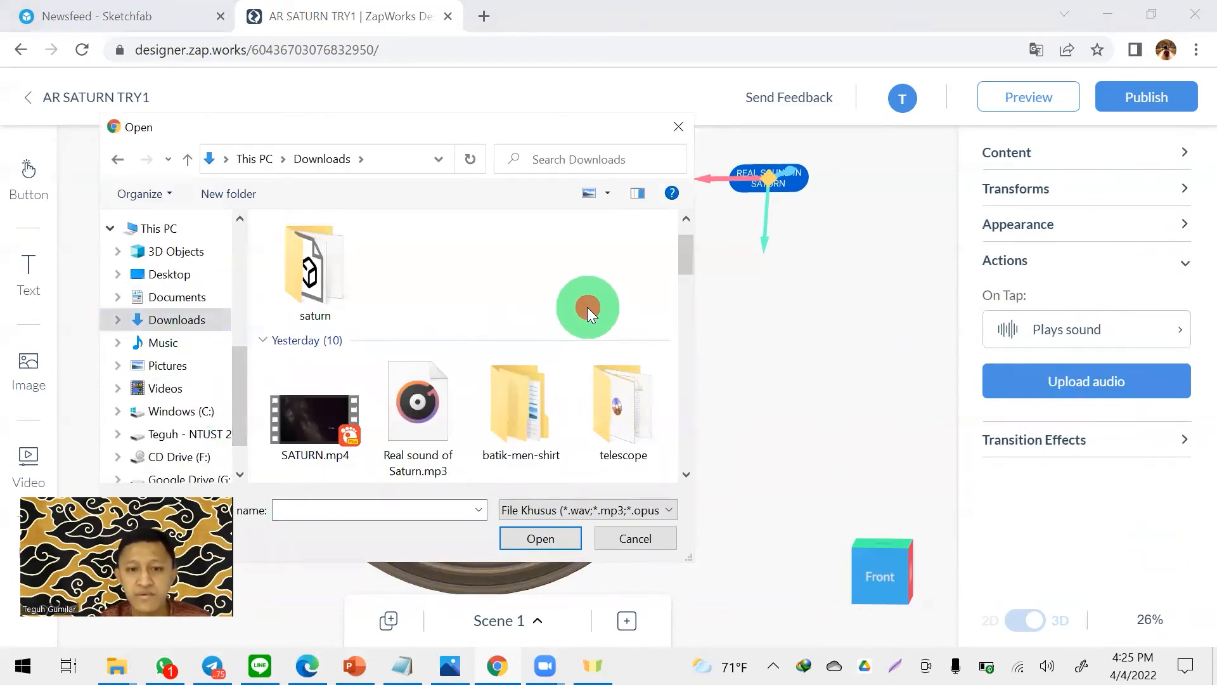
{"action": "scroll", "coordinate": [587, 306], "scroll_direction": "down", "scroll_amount": 2}
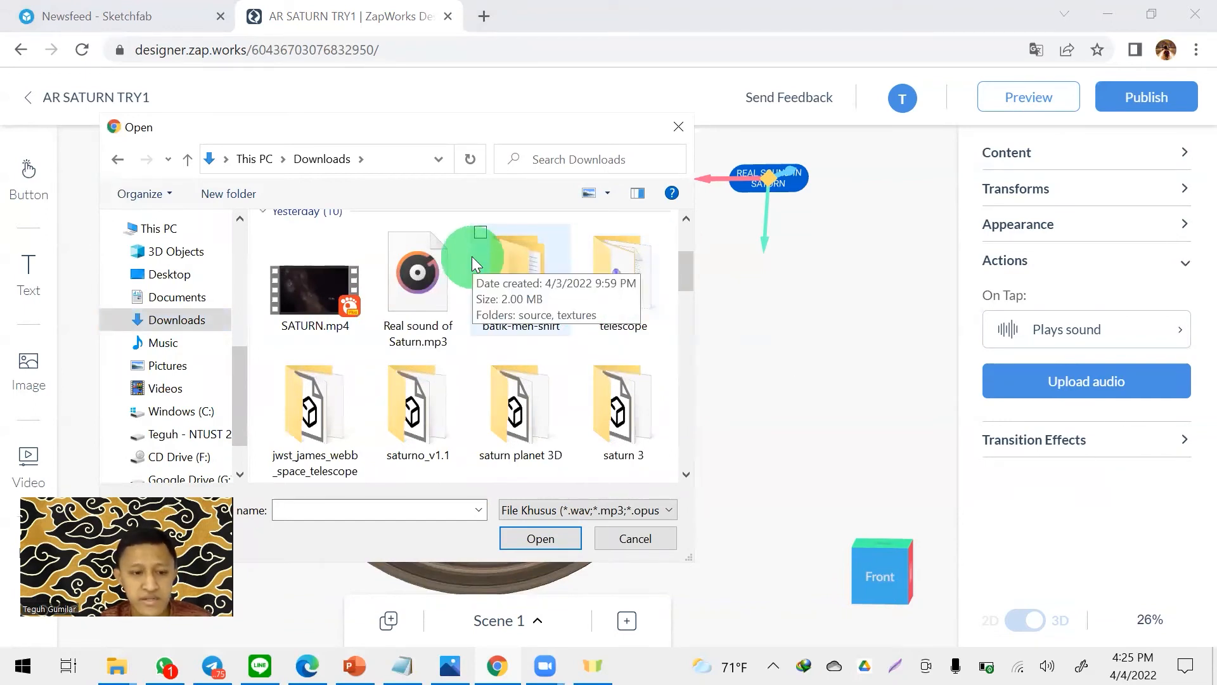
{"action": "left_click", "coordinate": [436, 267]}
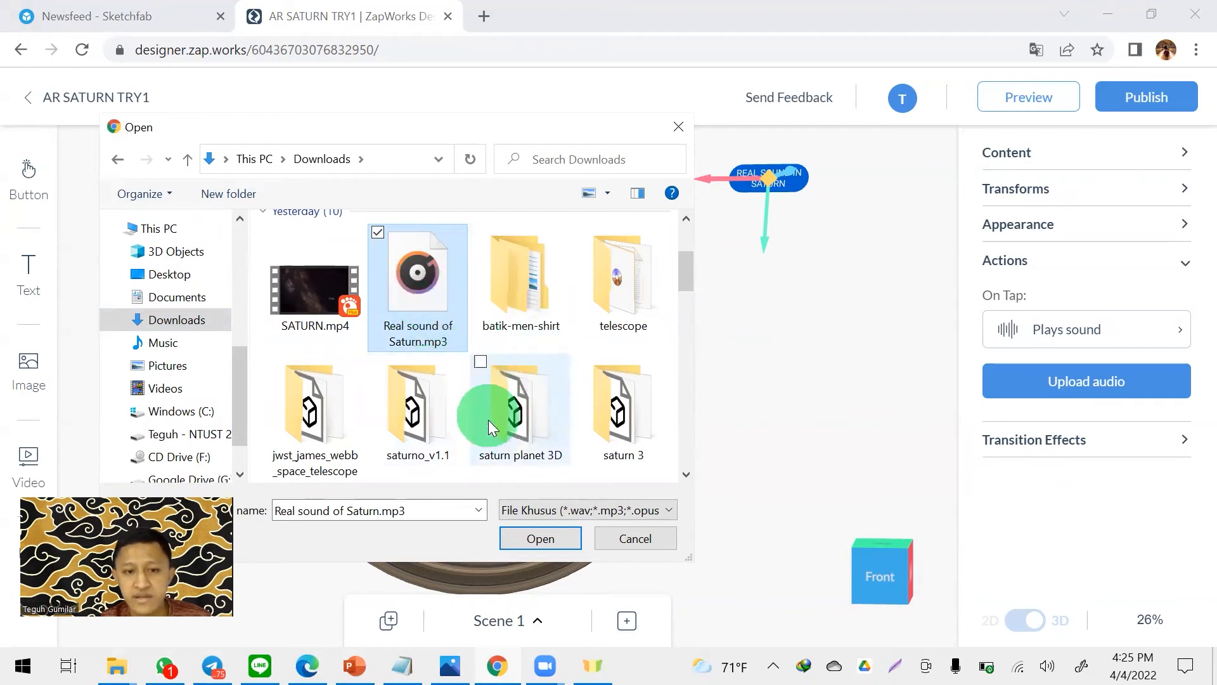
{"action": "left_click", "coordinate": [531, 539]}
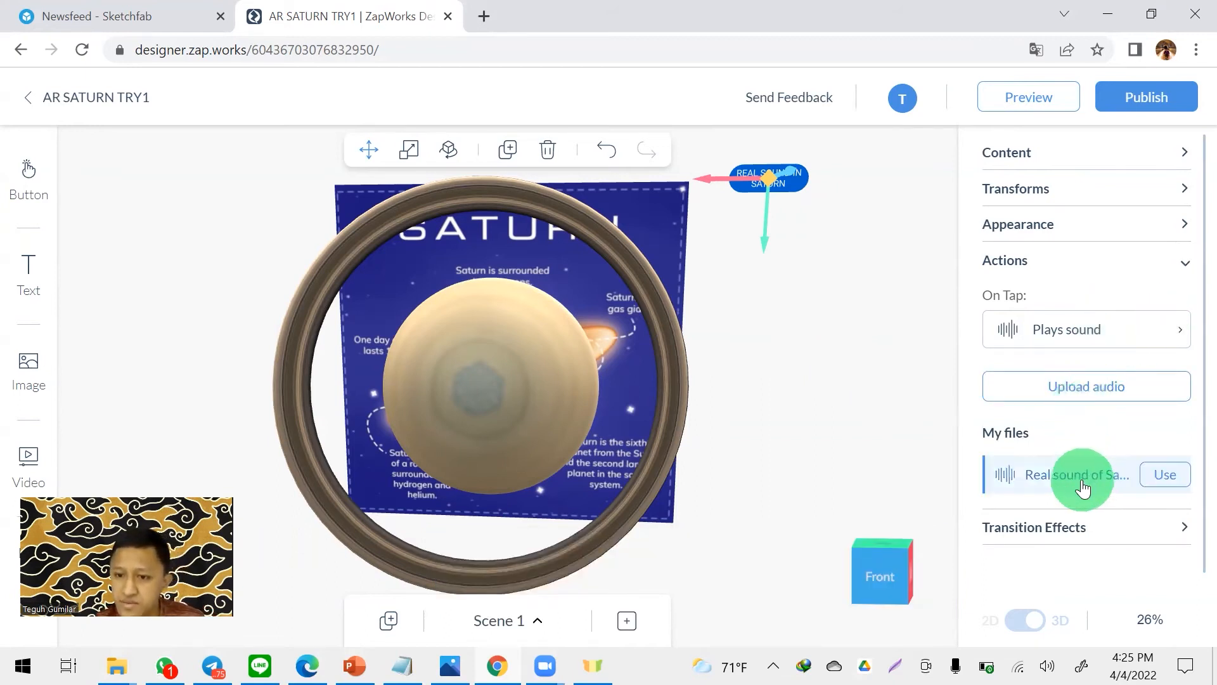
{"action": "mouse_move", "coordinate": [1149, 471]}
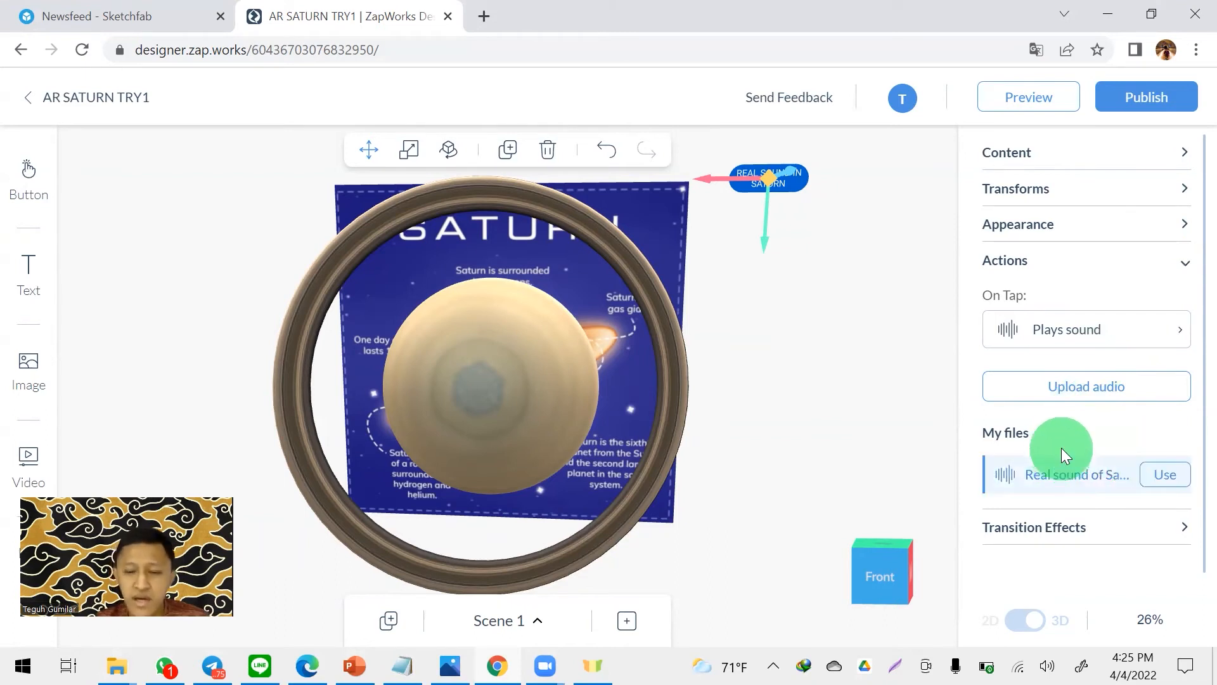
{"action": "left_click", "coordinate": [1167, 473]}
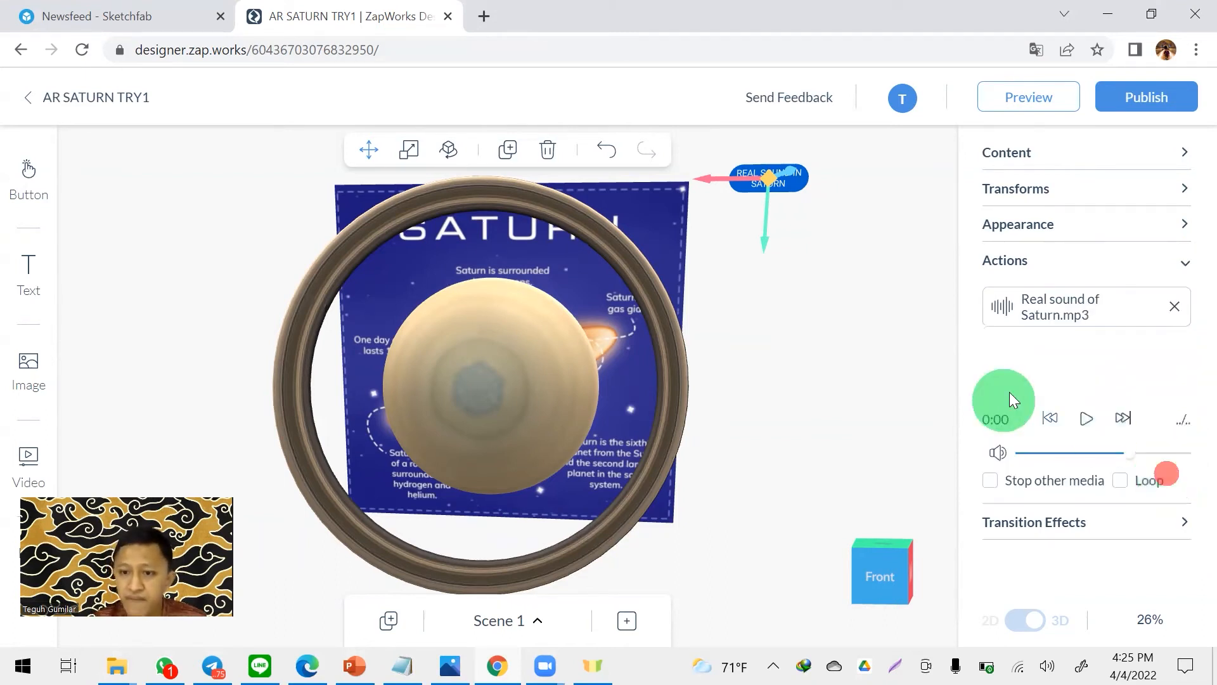
- Briefly preview the attached Saturn sound and enable its Stop other media and Loop options
{"action": "left_click", "coordinate": [1088, 420]}
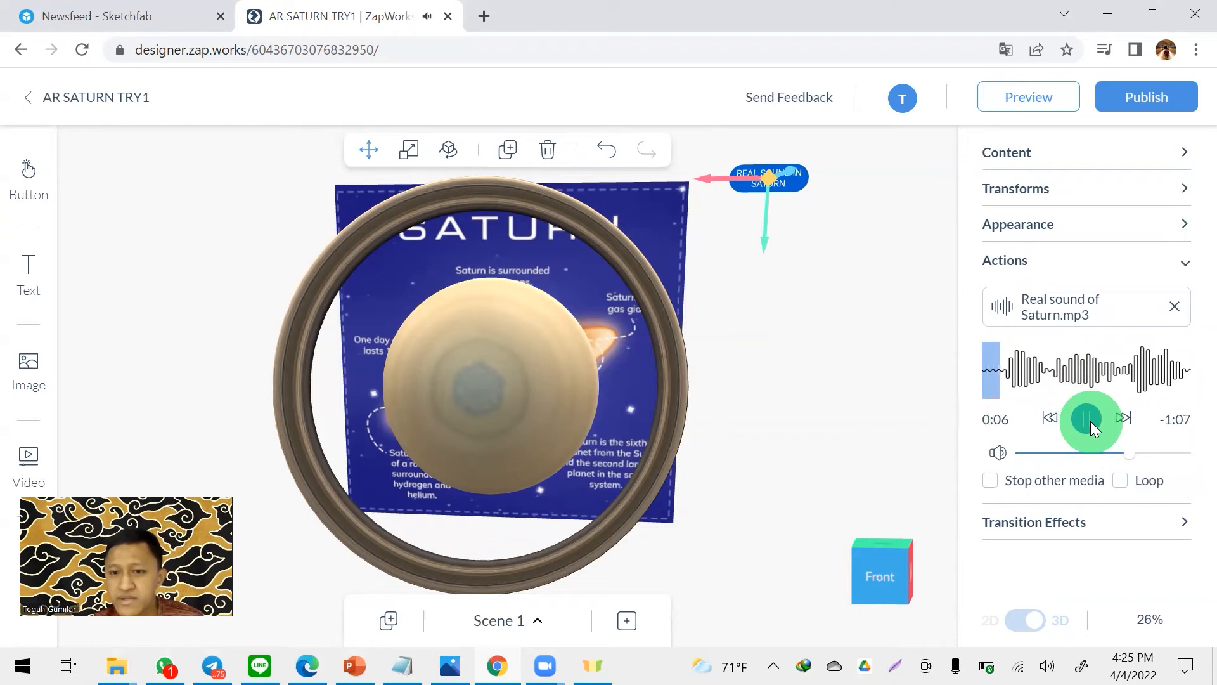
{"action": "left_click", "coordinate": [1088, 418]}
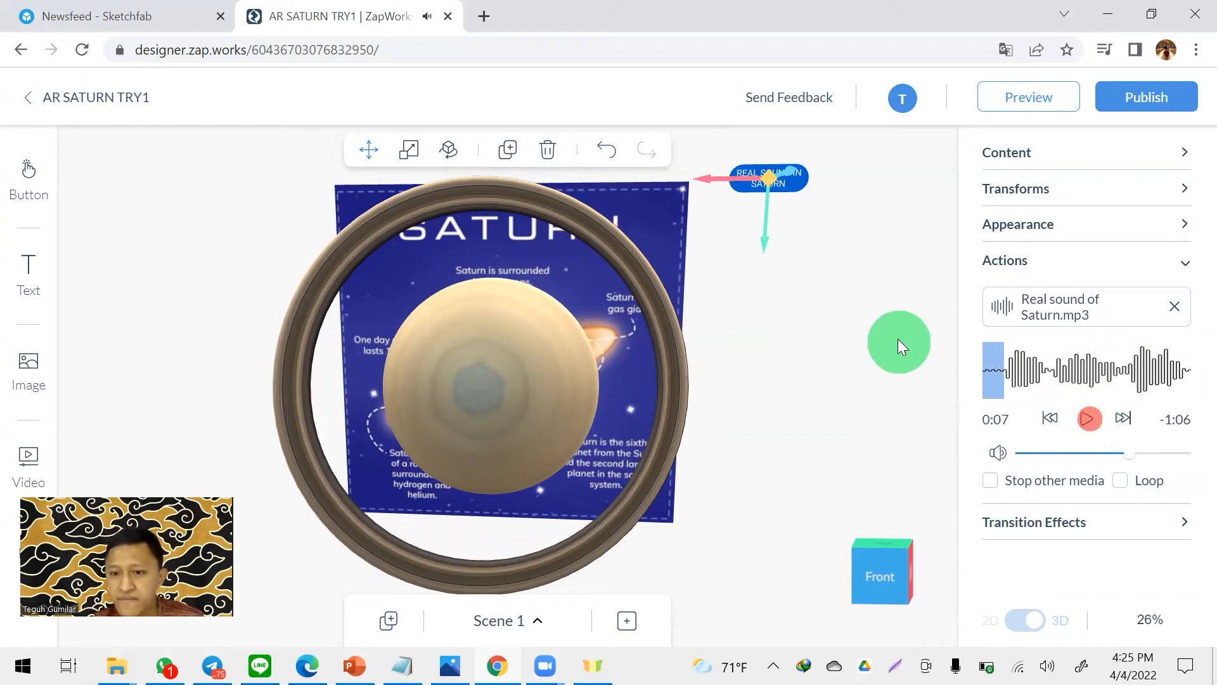
{"action": "left_click", "coordinate": [1122, 480]}
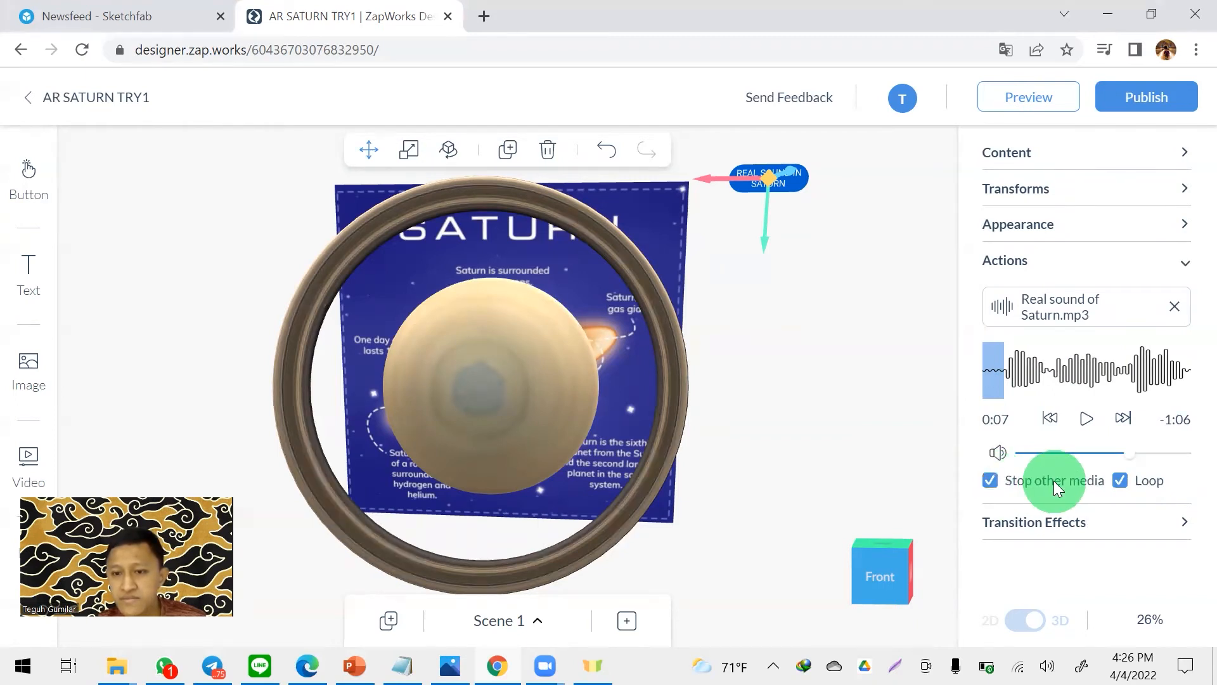
{"action": "left_click", "coordinate": [890, 282]}
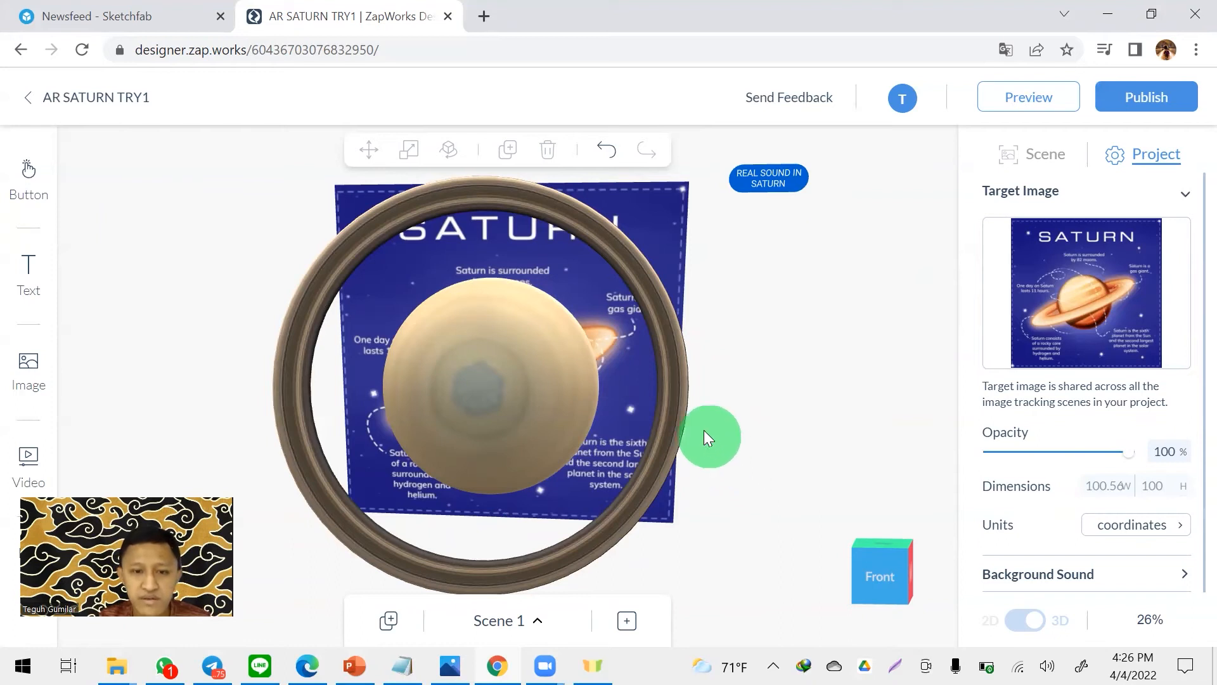
- Add a new scene with Image Tracking, check Scene 1 for comparison, and return to Scene 2
{"action": "left_click_drag", "start_coordinate": [761, 367], "coordinate": [789, 332]}
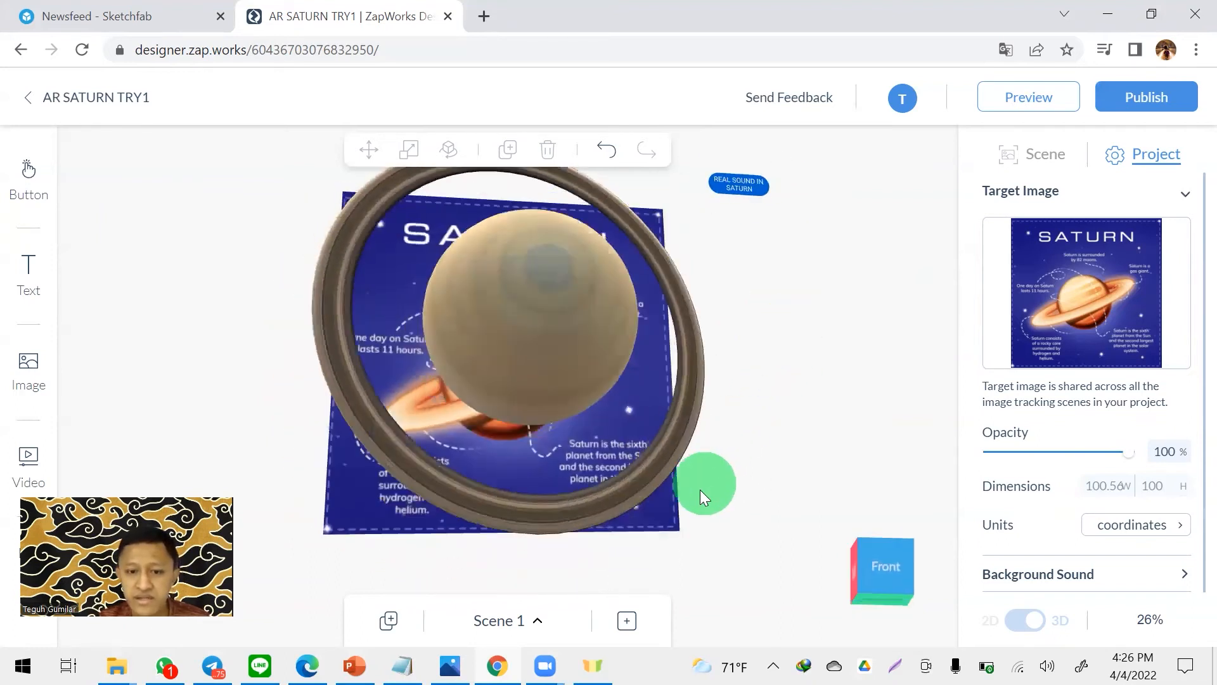
{"action": "left_click", "coordinate": [628, 622]}
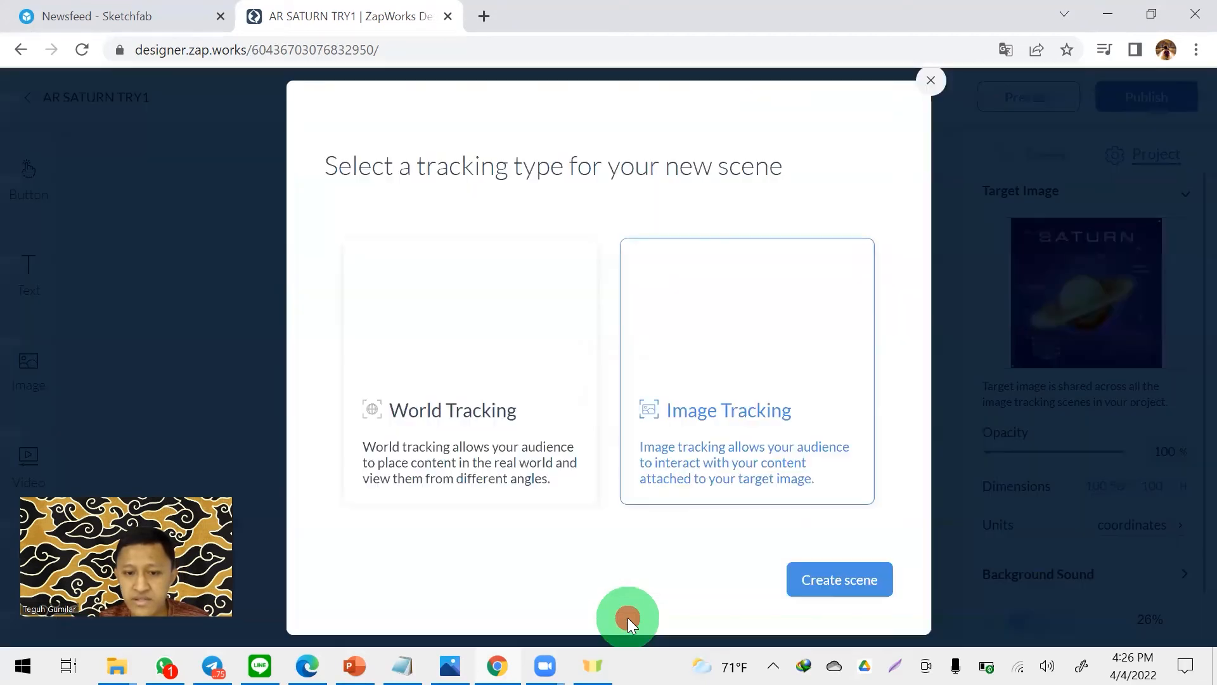
{"action": "left_click", "coordinate": [709, 409]}
{"action": "left_click", "coordinate": [841, 574]}
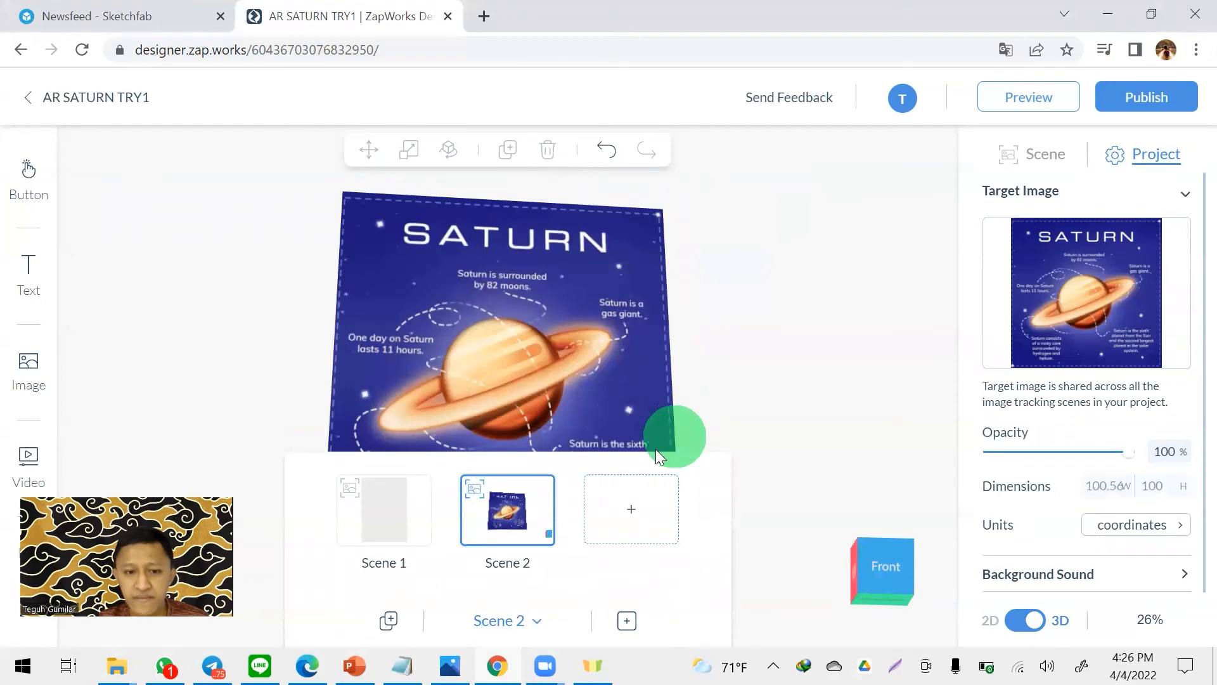
{"action": "left_click", "coordinate": [396, 513]}
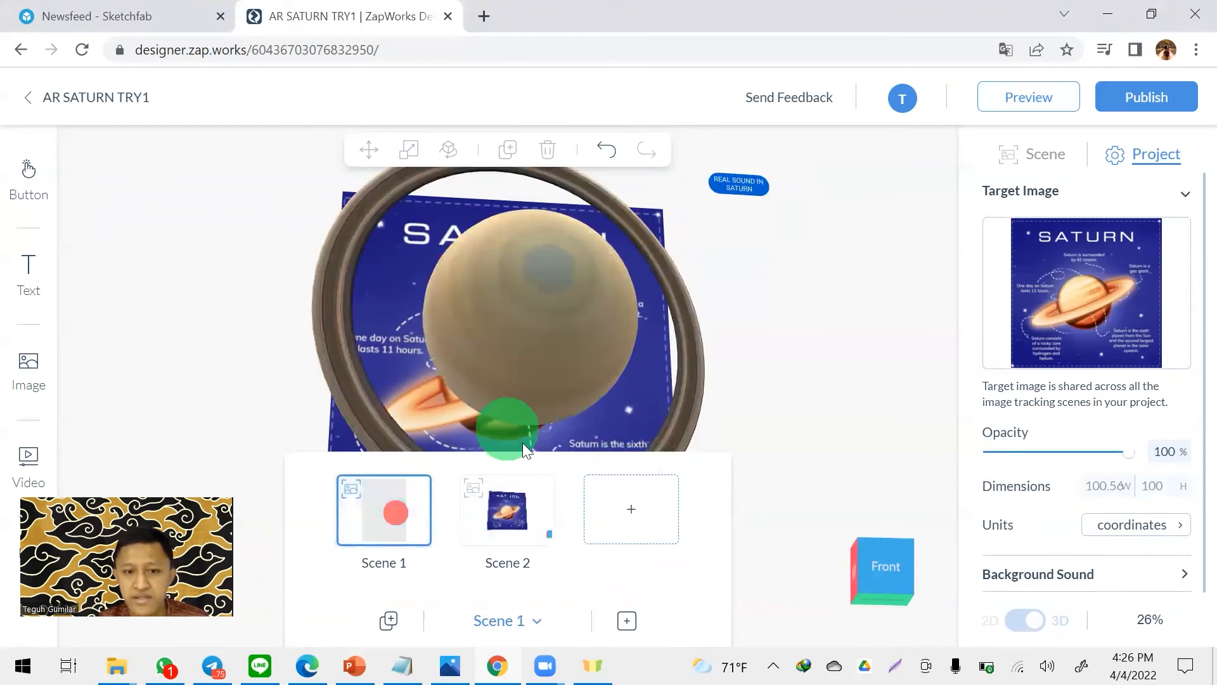
{"action": "left_click", "coordinate": [503, 511]}
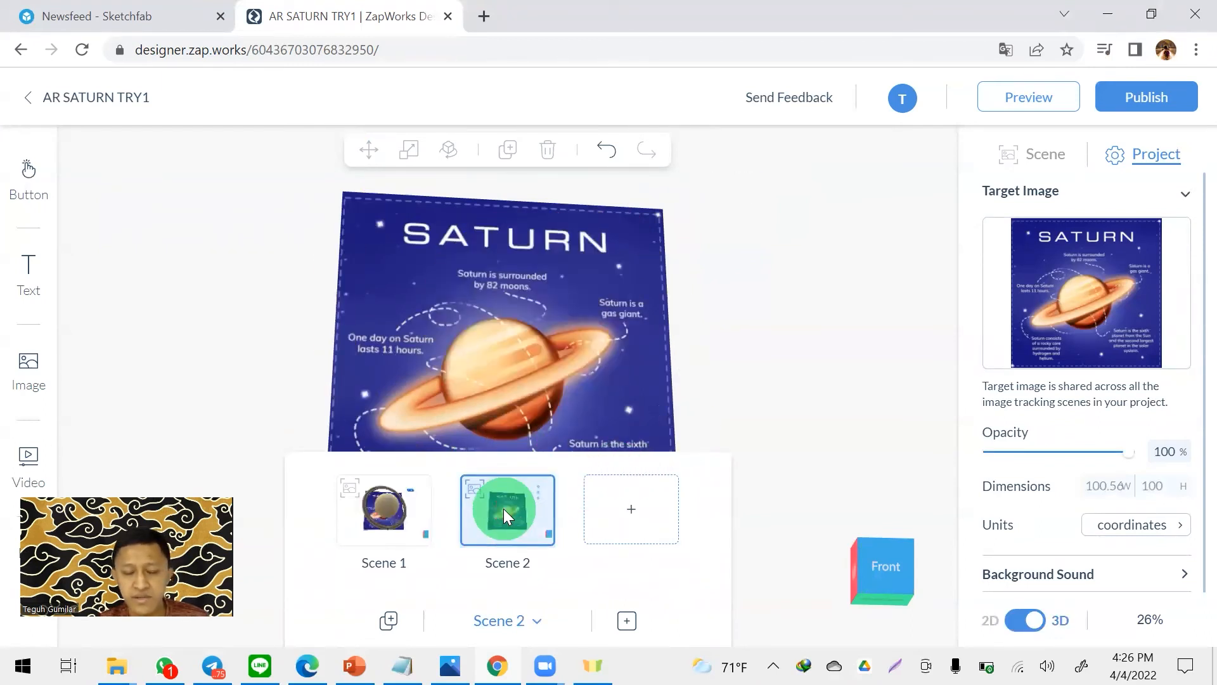
{"action": "left_click", "coordinate": [744, 320]}
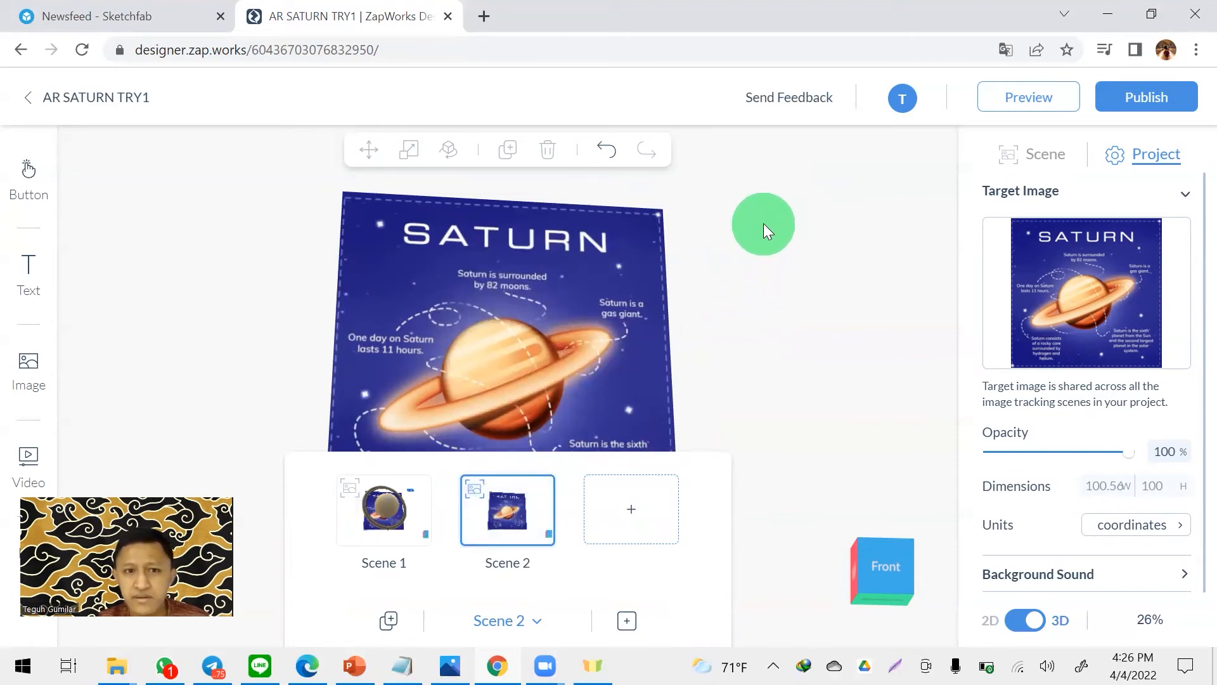
- Search the web for SATURN WIKIPEDIA in a new browser tab and open the English Wikipedia article on Saturn
{"action": "left_click", "coordinate": [482, 31]}
{"action": "type", "text": "SATURN"}
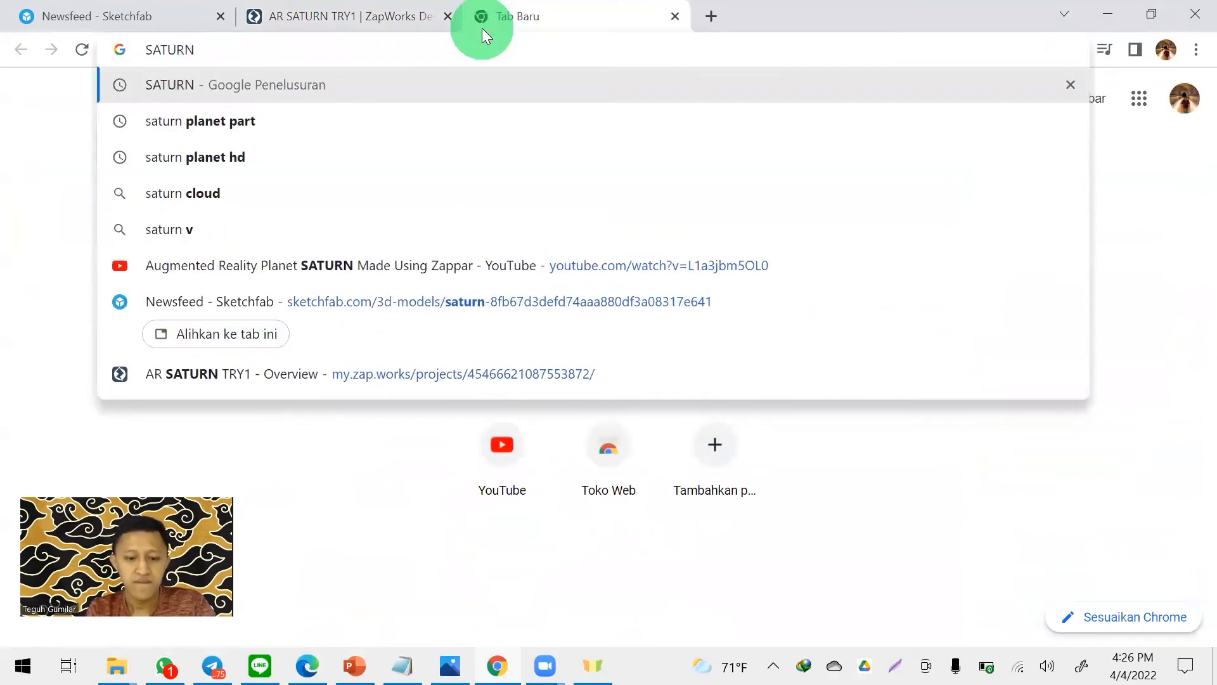
{"action": "type", "text": " WIKIPEDIA"}
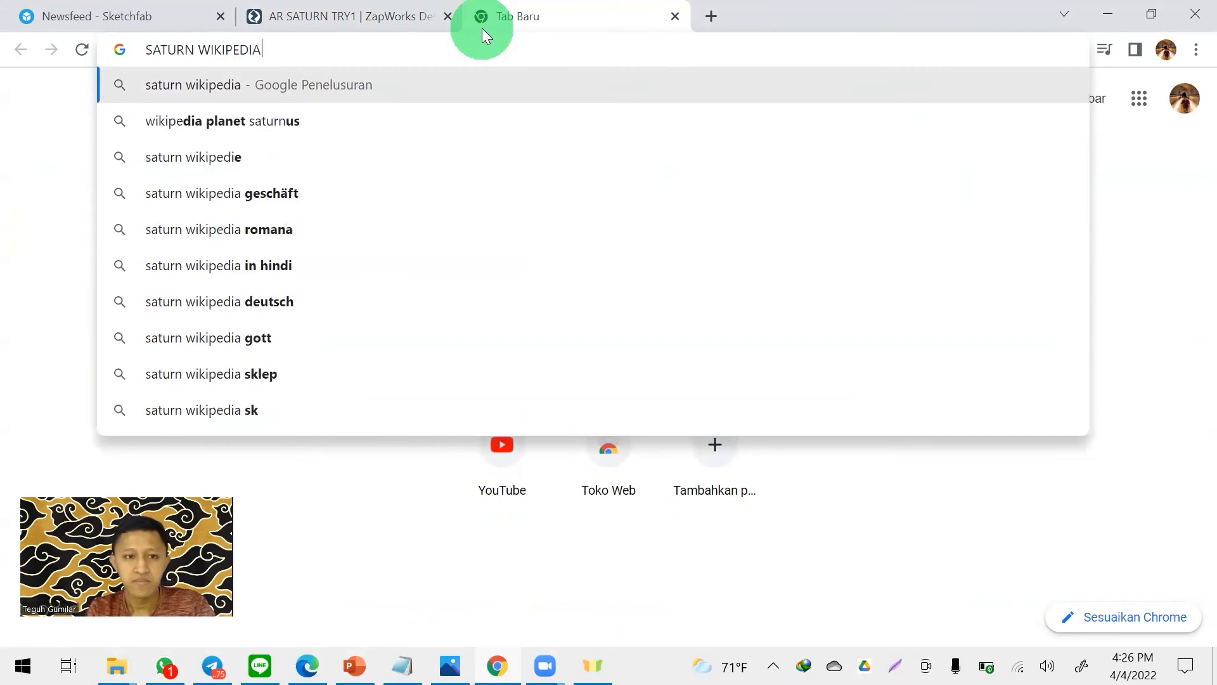
{"action": "key", "text": "Return"}
{"action": "left_click", "coordinate": [229, 324]}
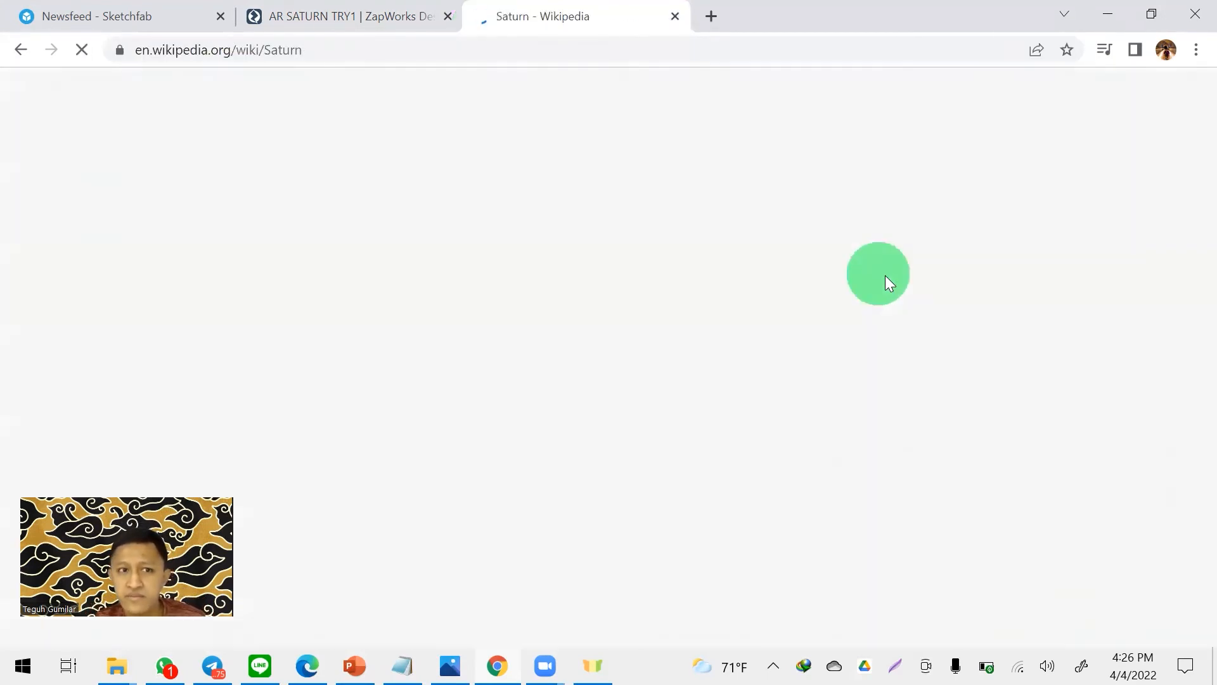
- Look through the Saturn article's infobox to find the orbital and physical characteristics data
{"action": "scroll", "coordinate": [983, 178], "scroll_direction": "down", "scroll_amount": 1}
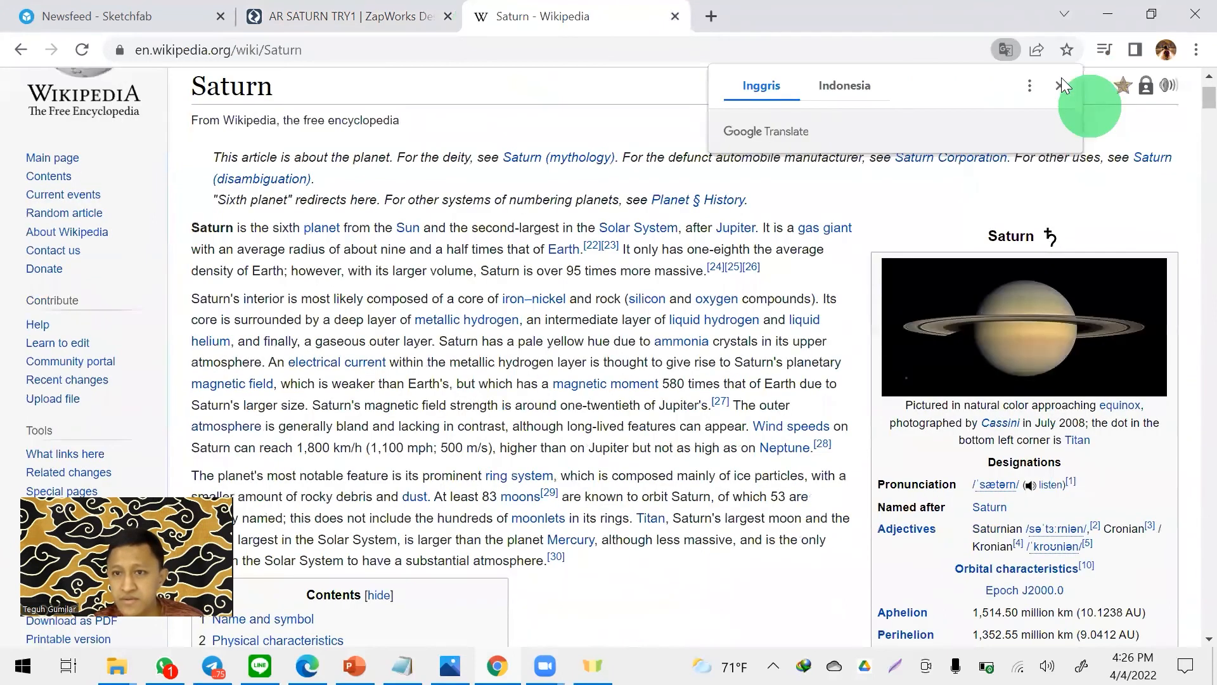
{"action": "scroll", "coordinate": [1062, 358], "scroll_direction": "down", "scroll_amount": 1}
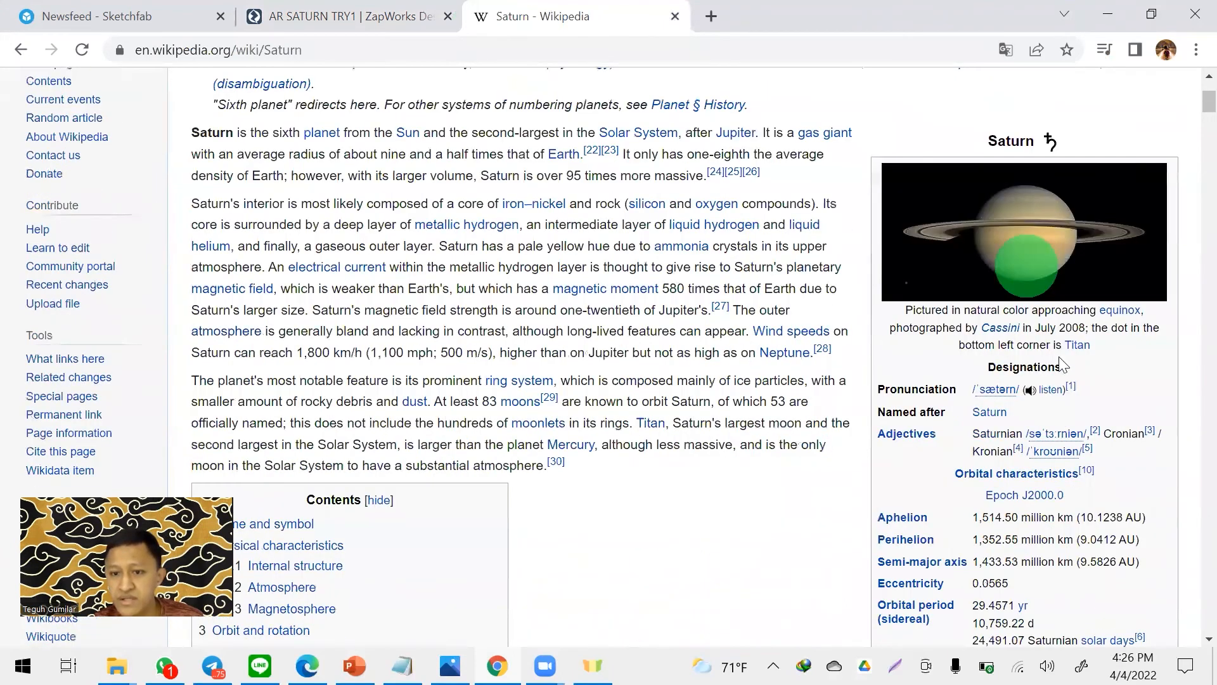
{"action": "scroll", "coordinate": [989, 311], "scroll_direction": "down", "scroll_amount": 1}
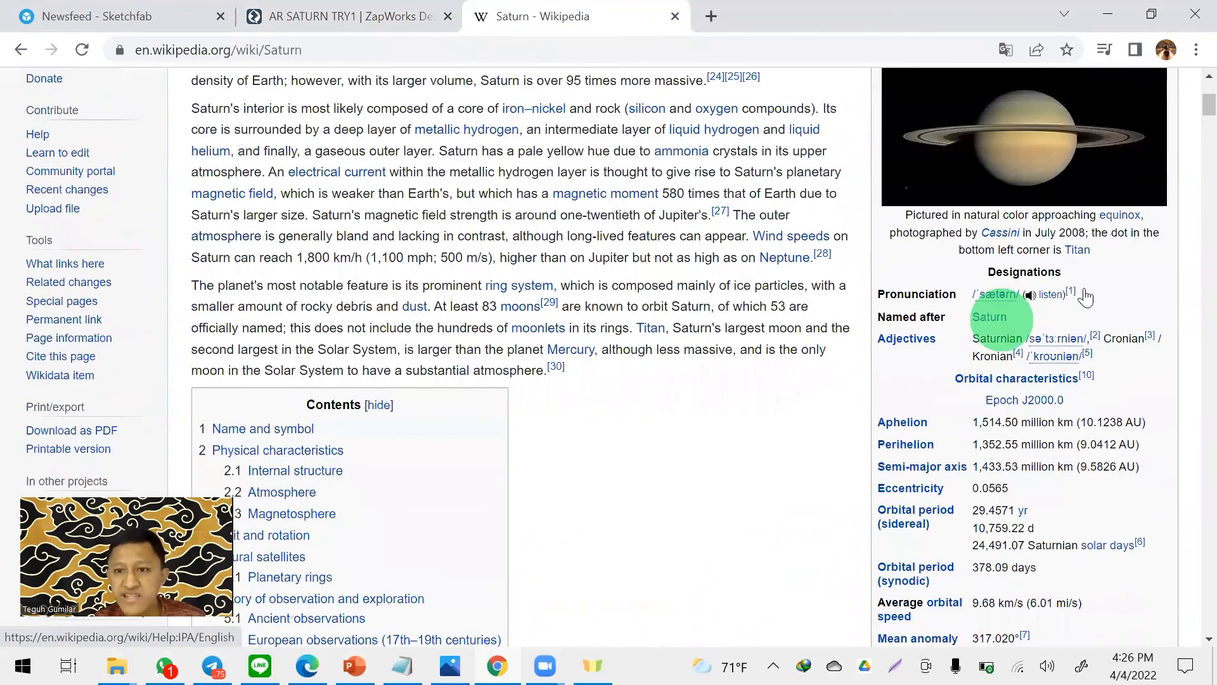
{"action": "scroll", "coordinate": [1103, 310], "scroll_direction": "up", "scroll_amount": 1}
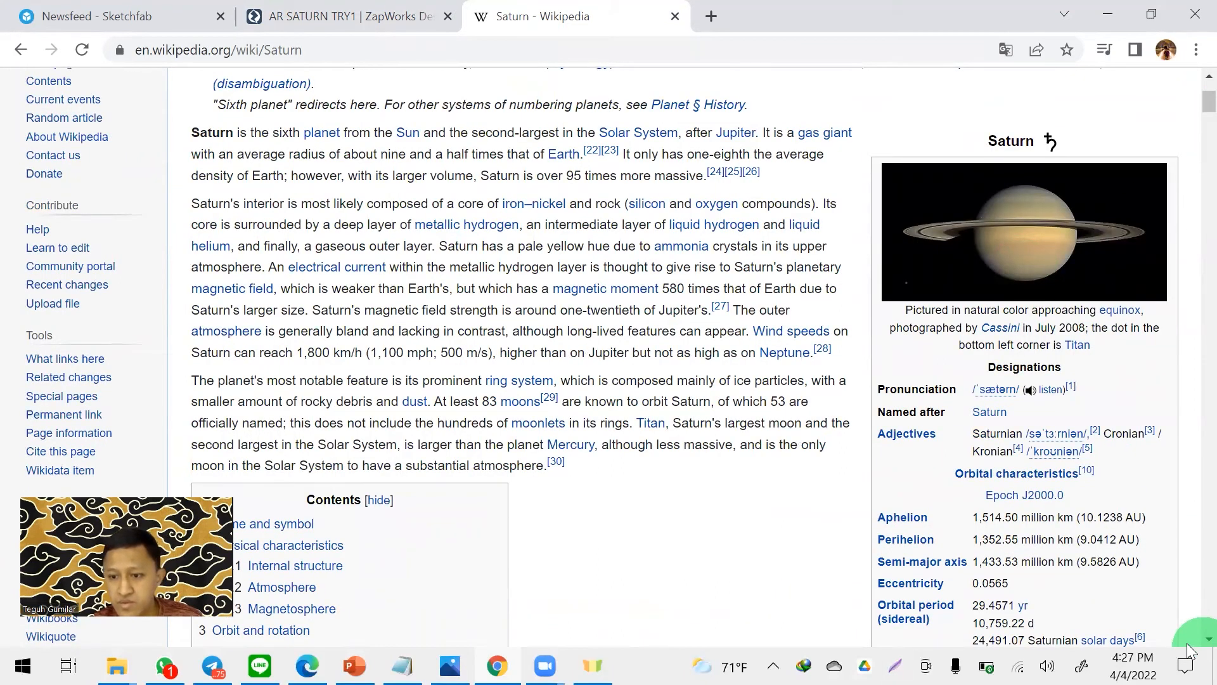
{"action": "scroll", "coordinate": [1187, 642], "scroll_direction": "down", "scroll_amount": 2}
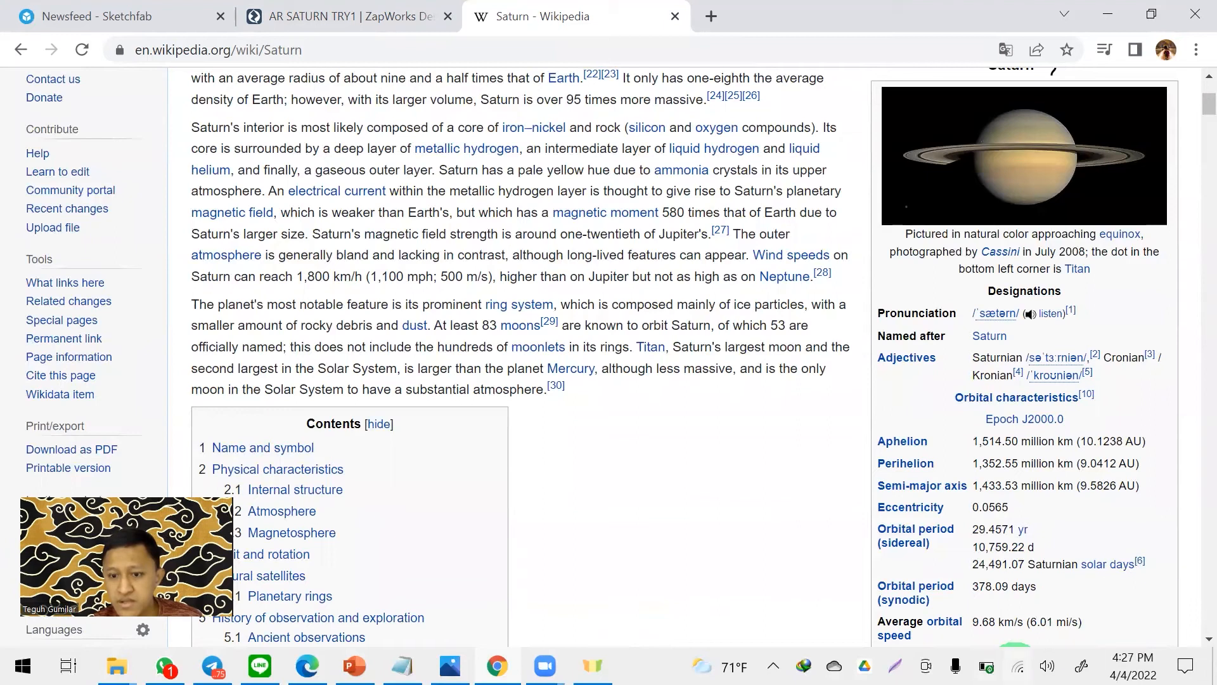
{"action": "left_click", "coordinate": [895, 666]}
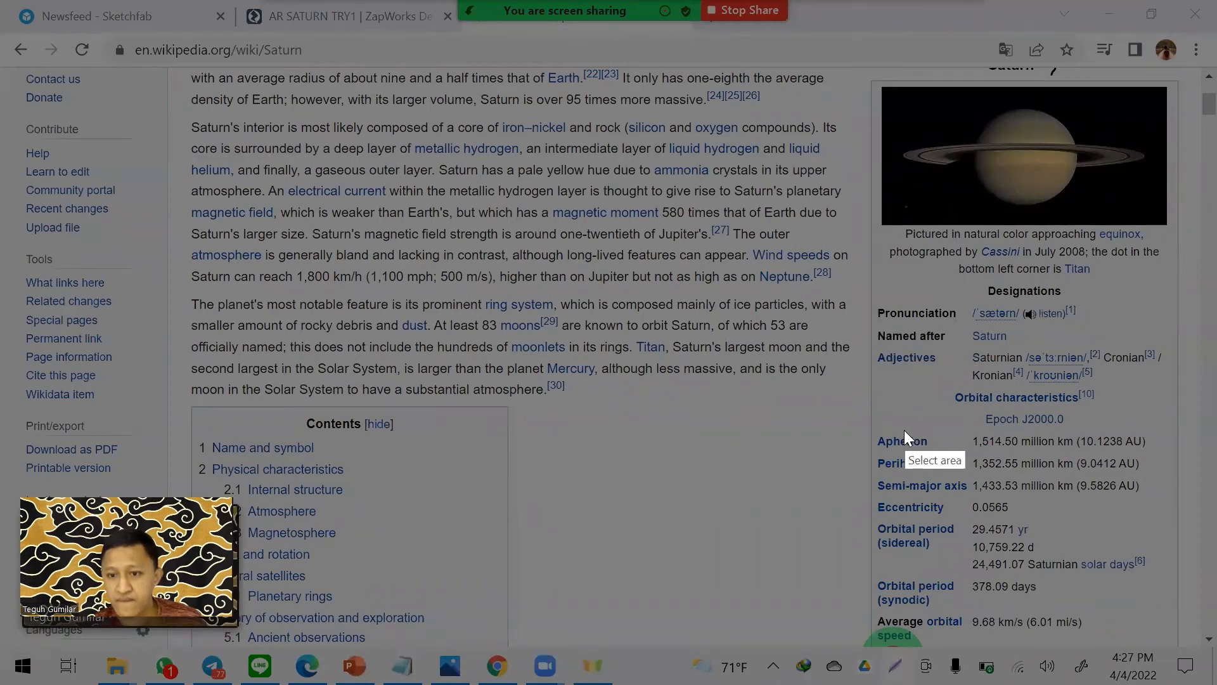
{"action": "key", "text": "Escape"}
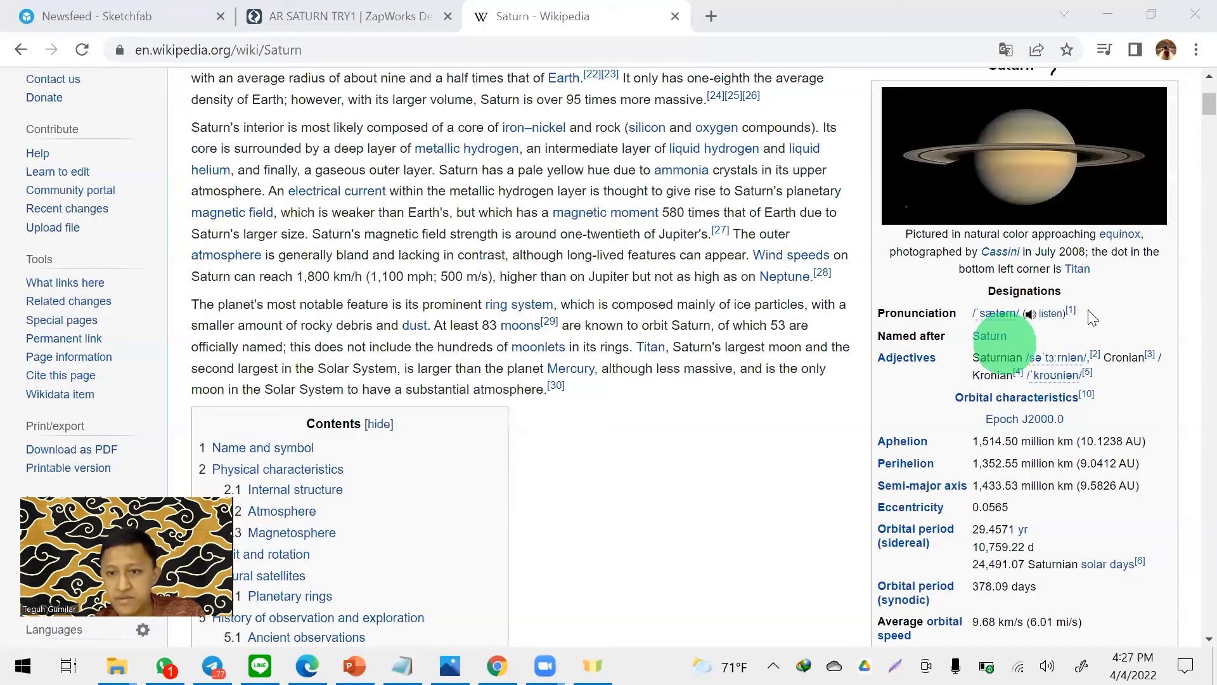
{"action": "scroll", "coordinate": [1164, 286], "scroll_direction": "down", "scroll_amount": 3}
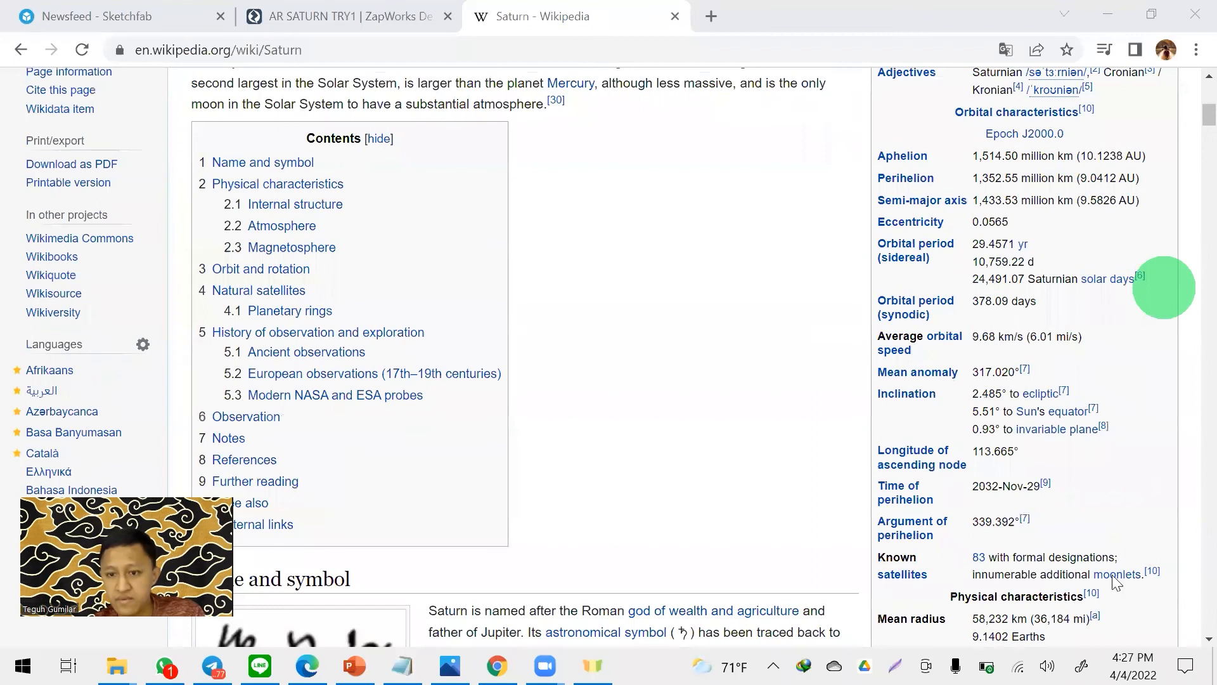
{"action": "scroll", "coordinate": [1154, 317], "scroll_direction": "down", "scroll_amount": 1}
{"action": "scroll", "coordinate": [1092, 374], "scroll_direction": "up", "scroll_amount": 1}
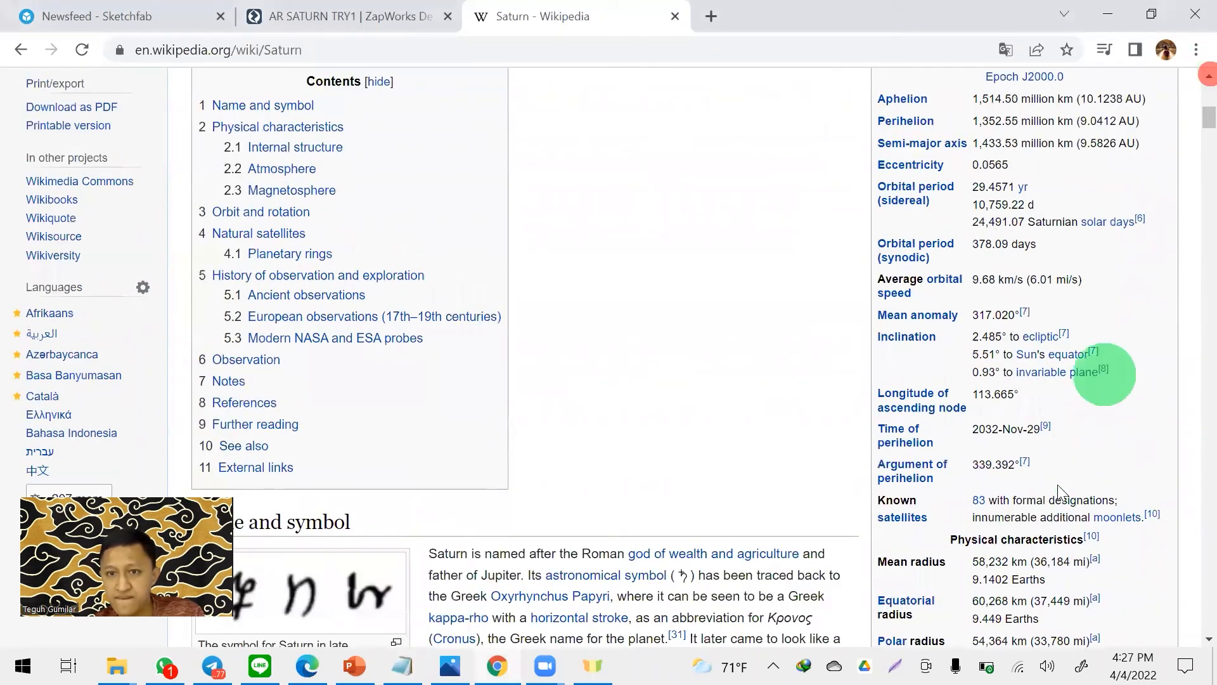
- Capture a screenshot area of the Saturn infobox covering the rows from Aphelion down to Equatorial radius
{"action": "key", "text": "Print"}
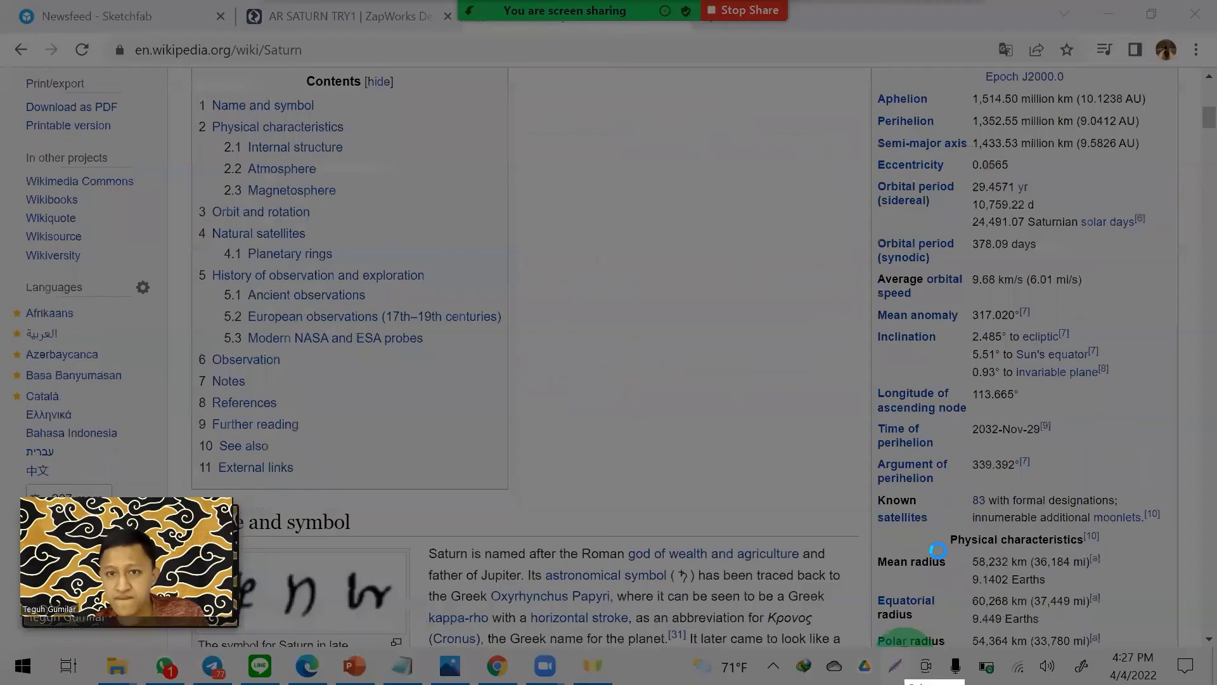
{"action": "left_click_drag", "start_coordinate": [871, 78], "coordinate": [1104, 587]}
{"action": "left_click_drag", "start_coordinate": [1146, 647], "coordinate": [1174, 627]}
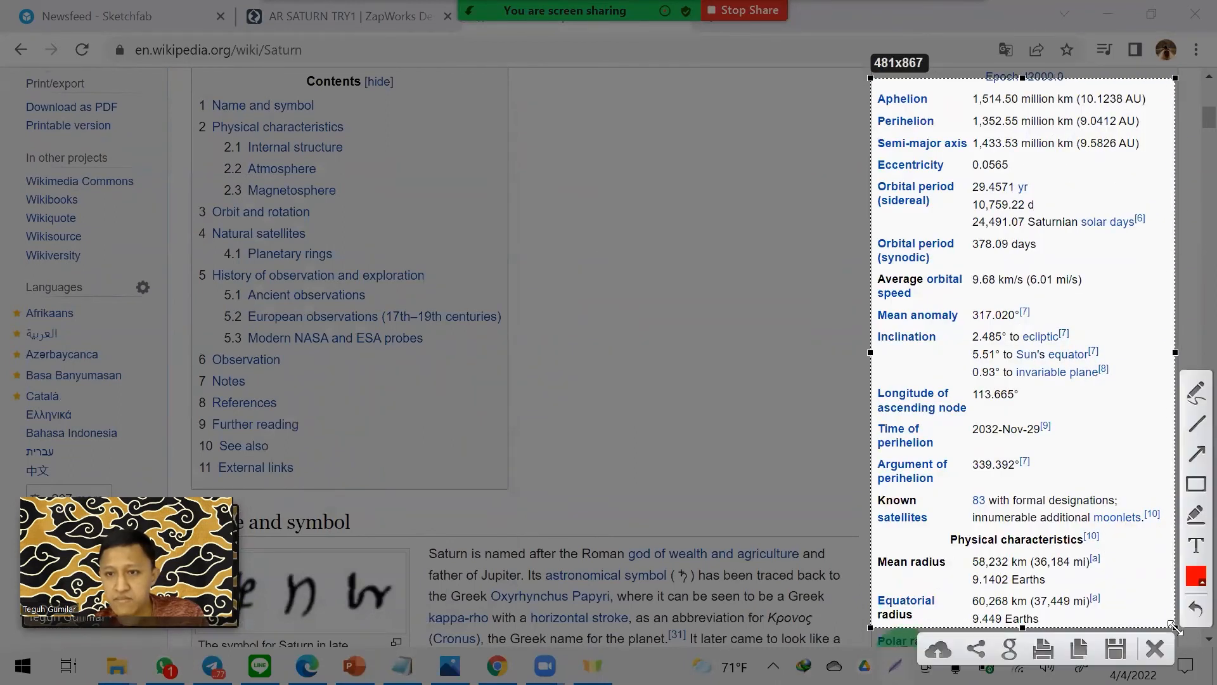
- Save the infobox screenshot as DATA OF SATURN in Downloads and switch back to the ZapWorks Designer project
{"action": "key", "text": "ctrl+s"}
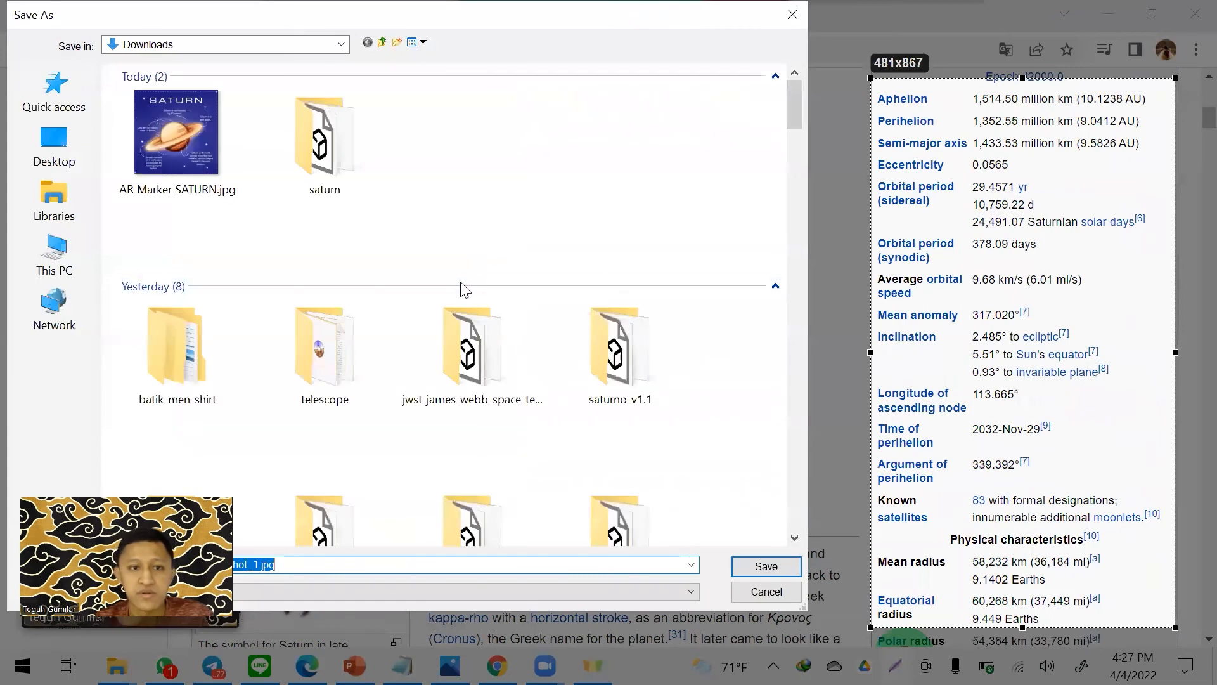
{"action": "type", "text": "DATA OF SATURN"}
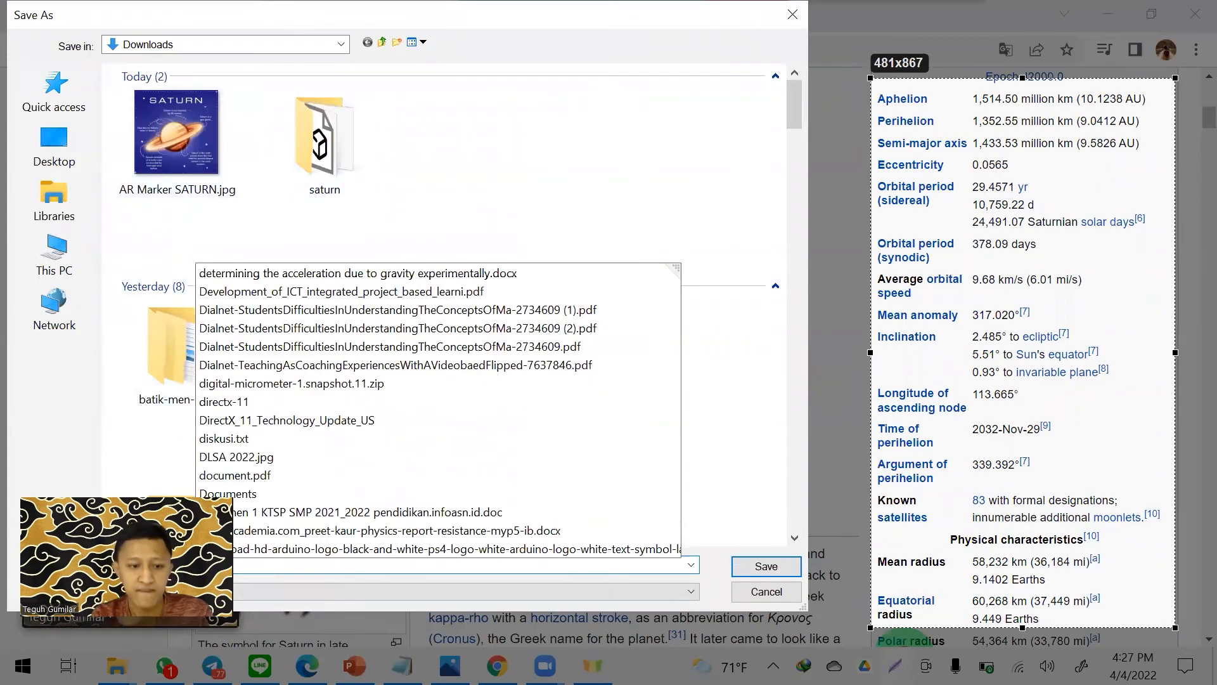
{"action": "key", "text": "Return"}
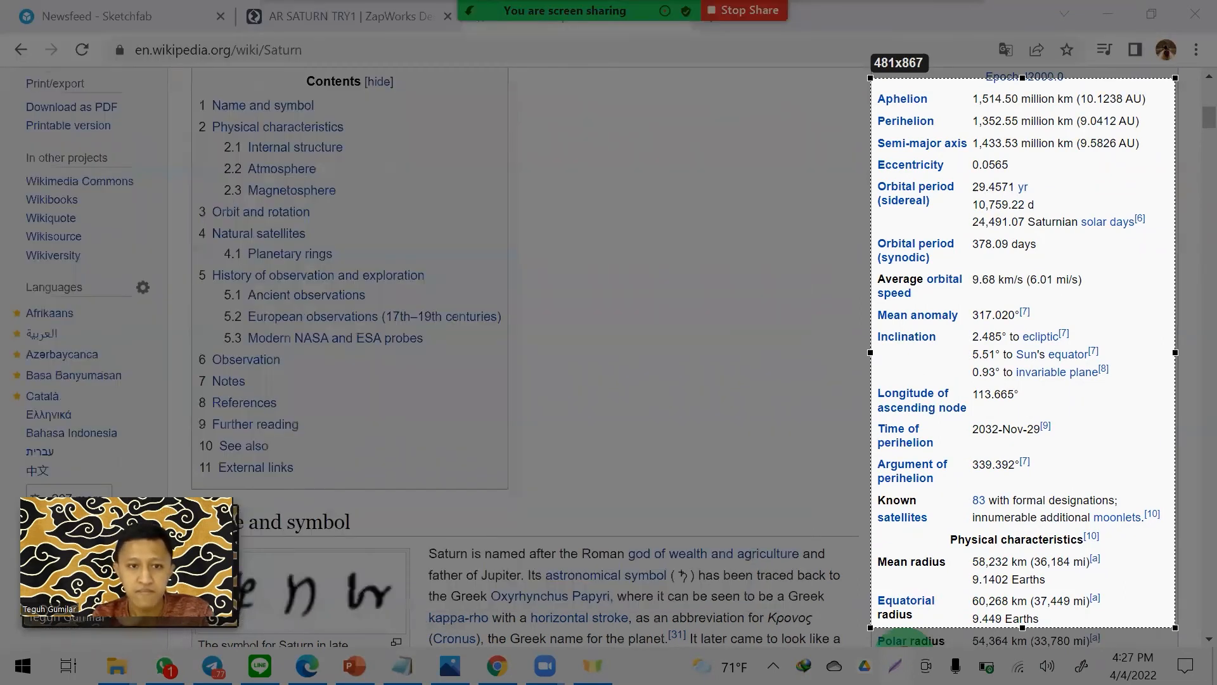
{"action": "left_click", "coordinate": [244, 19]}
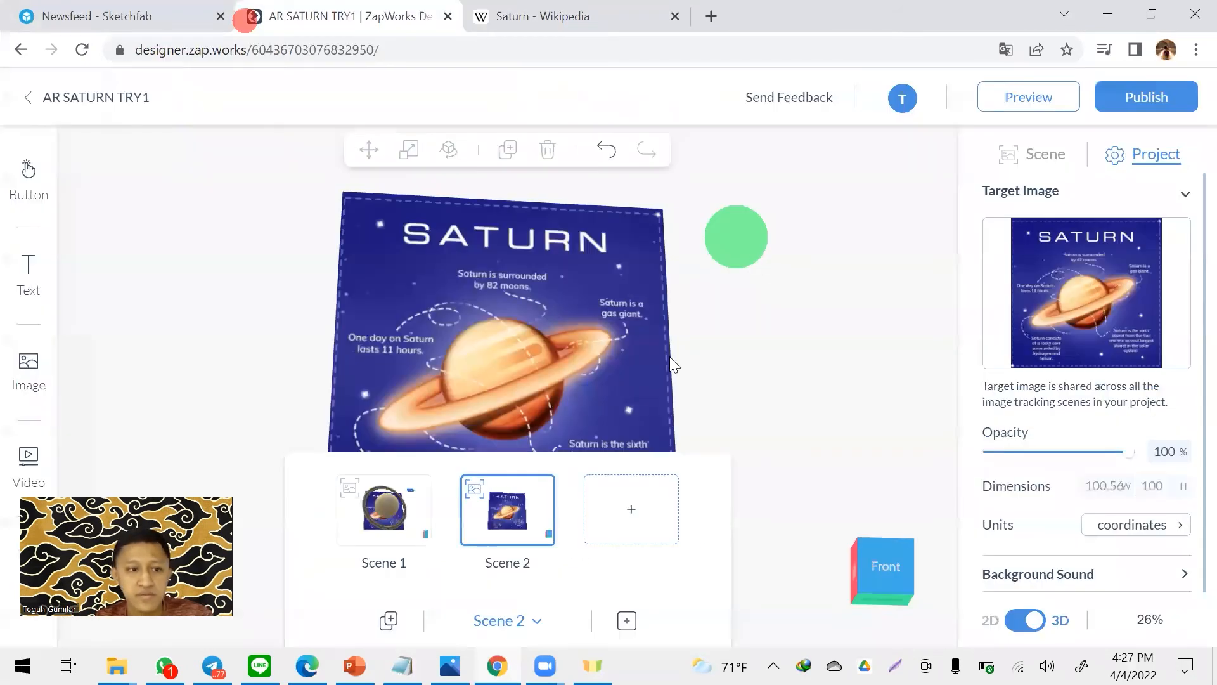
- Upload the DATA OF SATURN screenshot from the computer and place it on the Saturn target image in Scene 2
{"action": "left_click", "coordinate": [29, 367]}
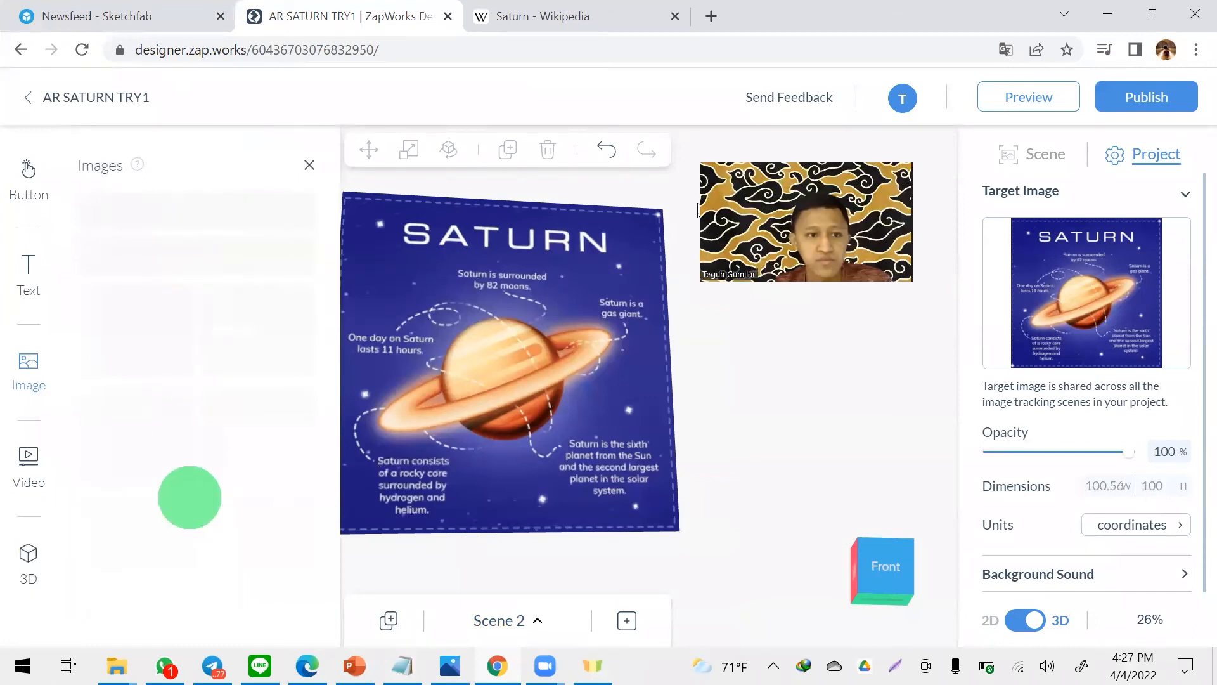
{"action": "left_click", "coordinate": [217, 209]}
{"action": "left_click", "coordinate": [328, 277]}
{"action": "left_click", "coordinate": [558, 535]}
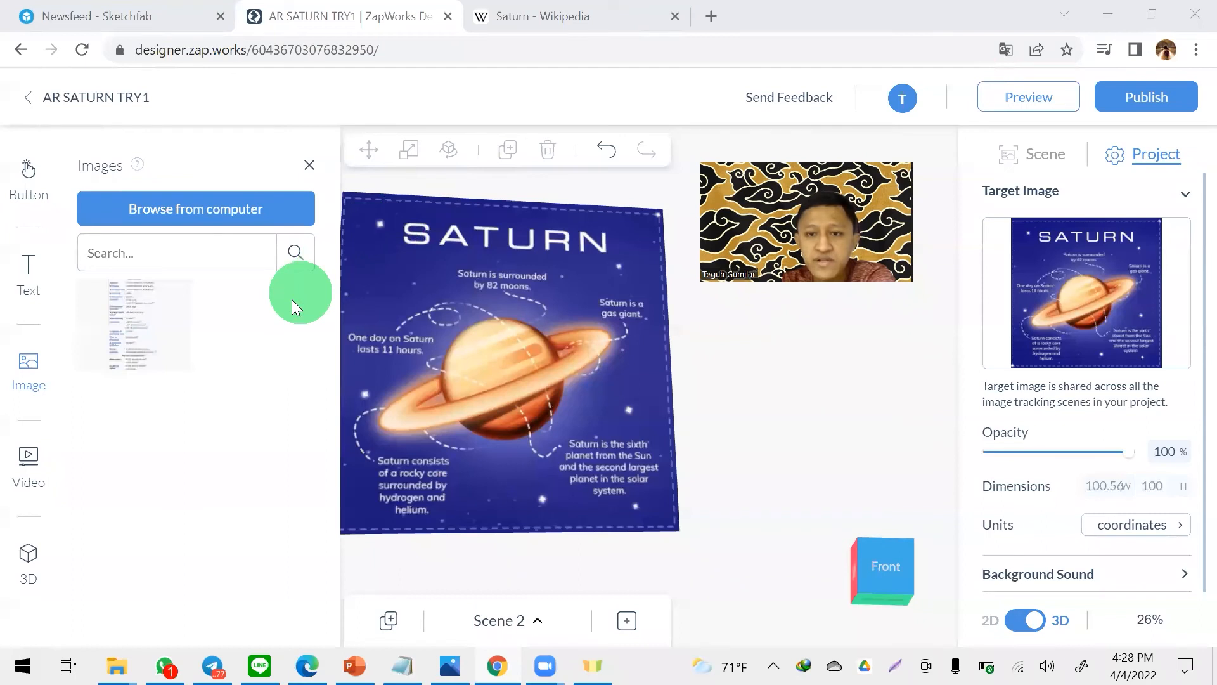
{"action": "left_click_drag", "start_coordinate": [114, 312], "coordinate": [544, 334]}
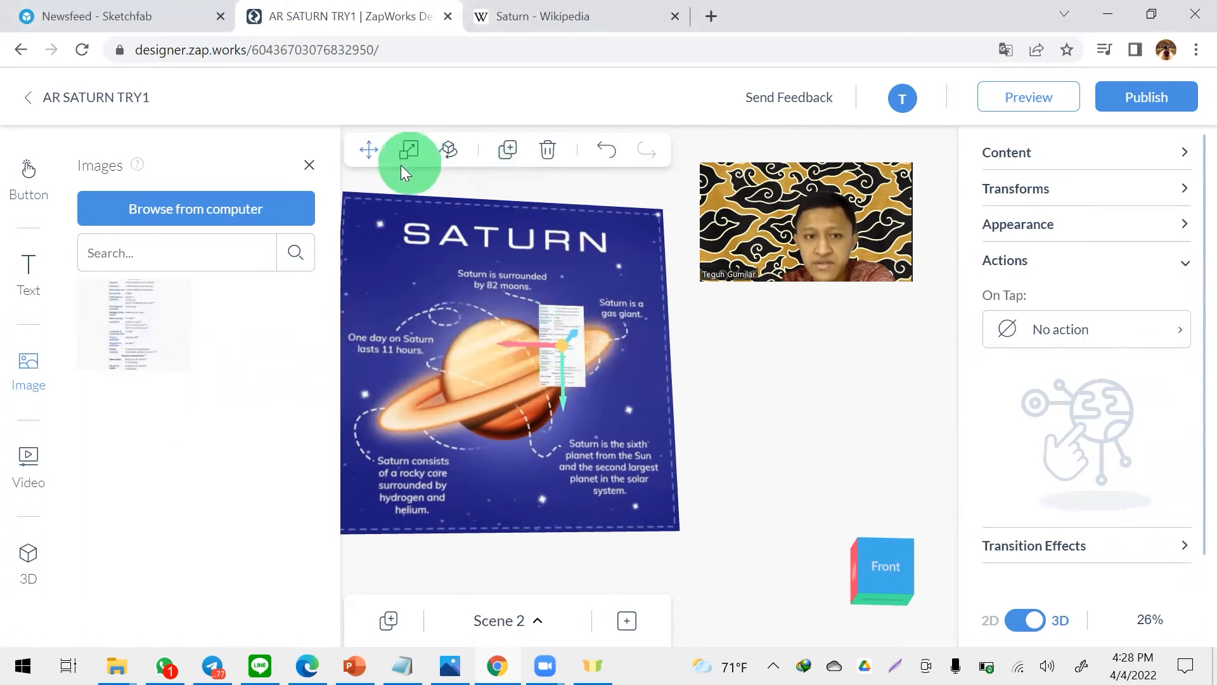
- Enlarge the Saturn data image to roughly the target image's height and shift it sideways to sit over the target
{"action": "left_click", "coordinate": [305, 162]}
{"action": "left_click", "coordinate": [409, 149]}
{"action": "left_click_drag", "start_coordinate": [458, 324], "coordinate": [432, 306]}
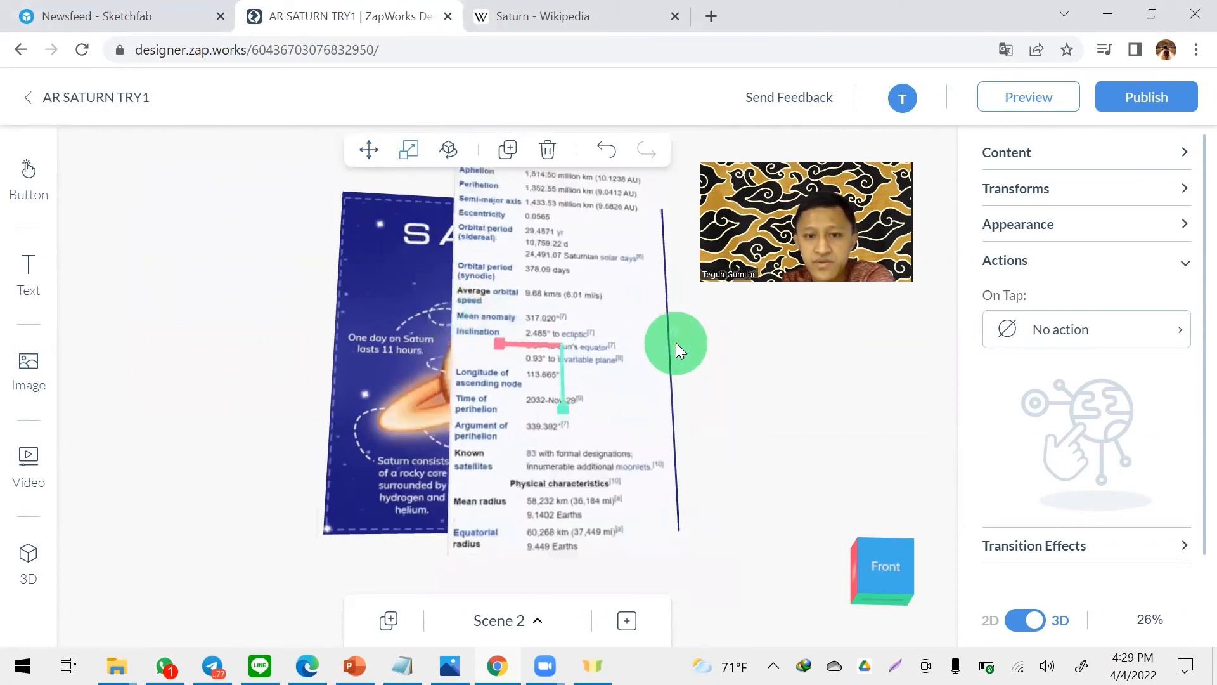
{"action": "left_click", "coordinate": [370, 150]}
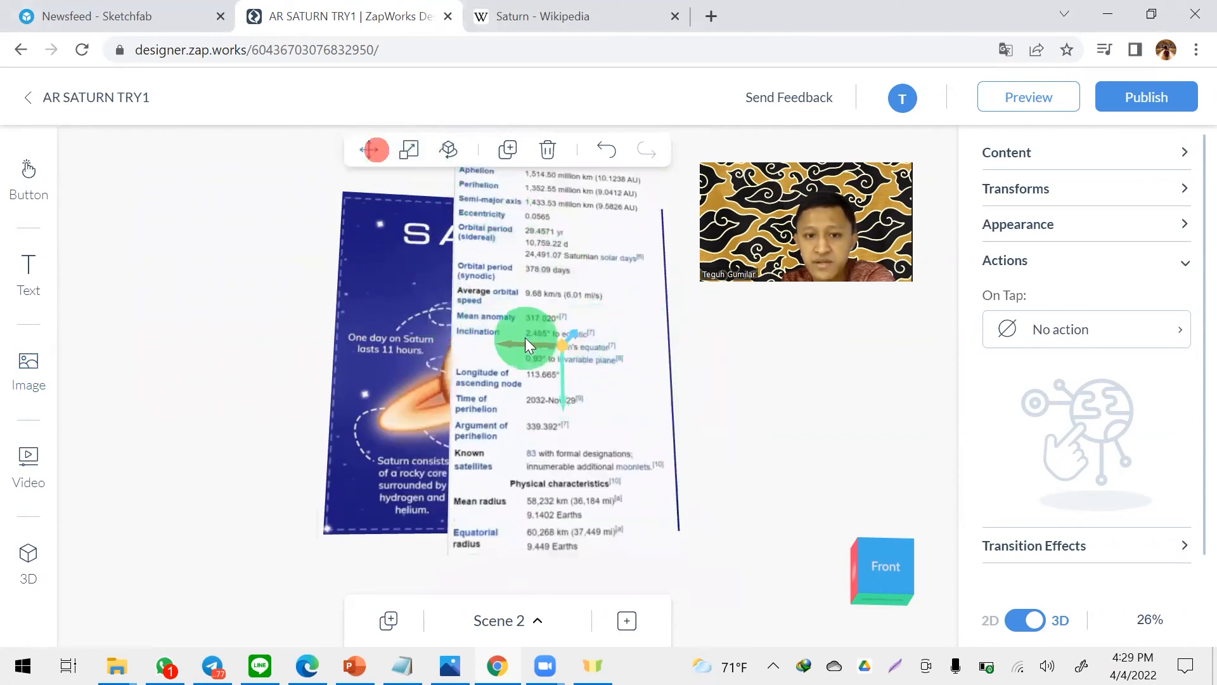
{"action": "left_click_drag", "start_coordinate": [516, 344], "coordinate": [473, 333]}
{"action": "left_click_drag", "start_coordinate": [786, 445], "coordinate": [759, 370]}
{"action": "left_click_drag", "start_coordinate": [515, 300], "coordinate": [836, 403]}
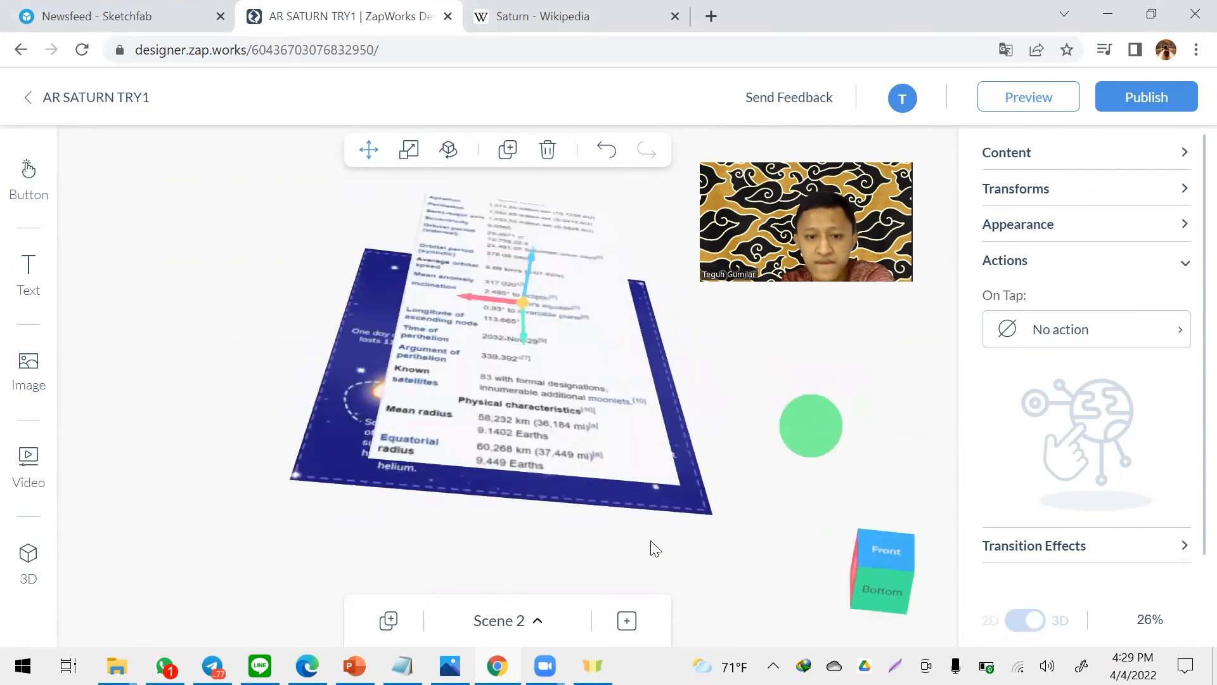
- Switch from Scene 2 to Scene 1 and show it from the front
{"action": "left_click", "coordinate": [536, 620]}
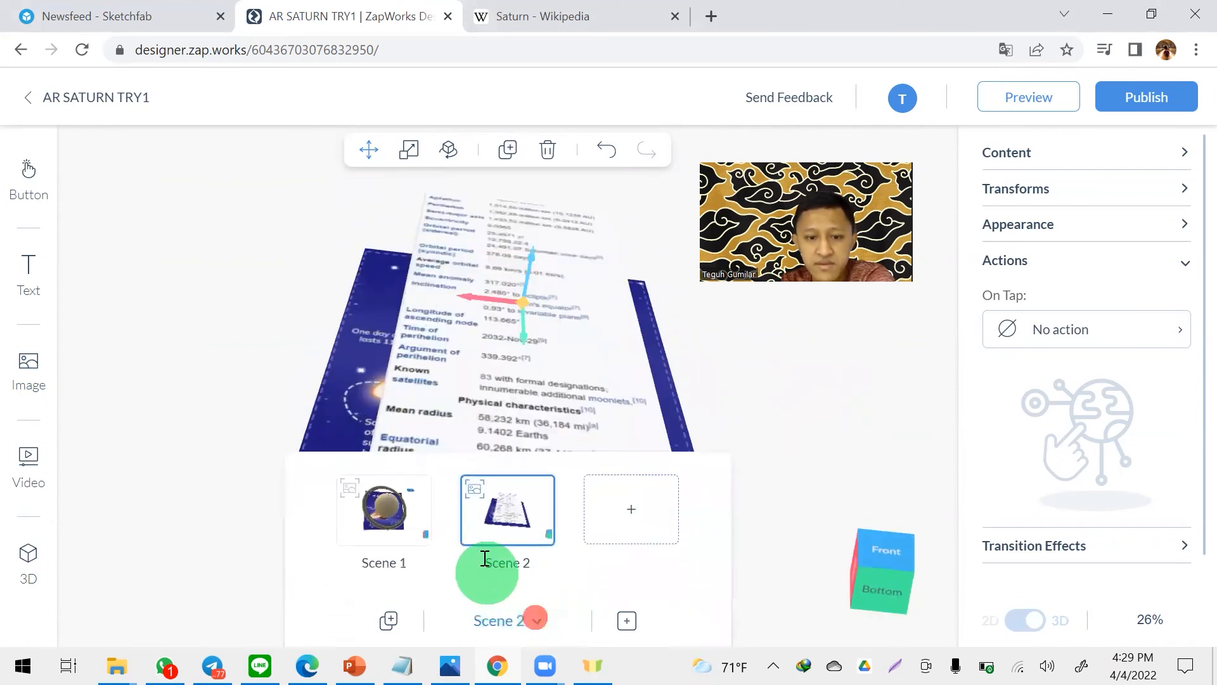
{"action": "left_click", "coordinate": [381, 503]}
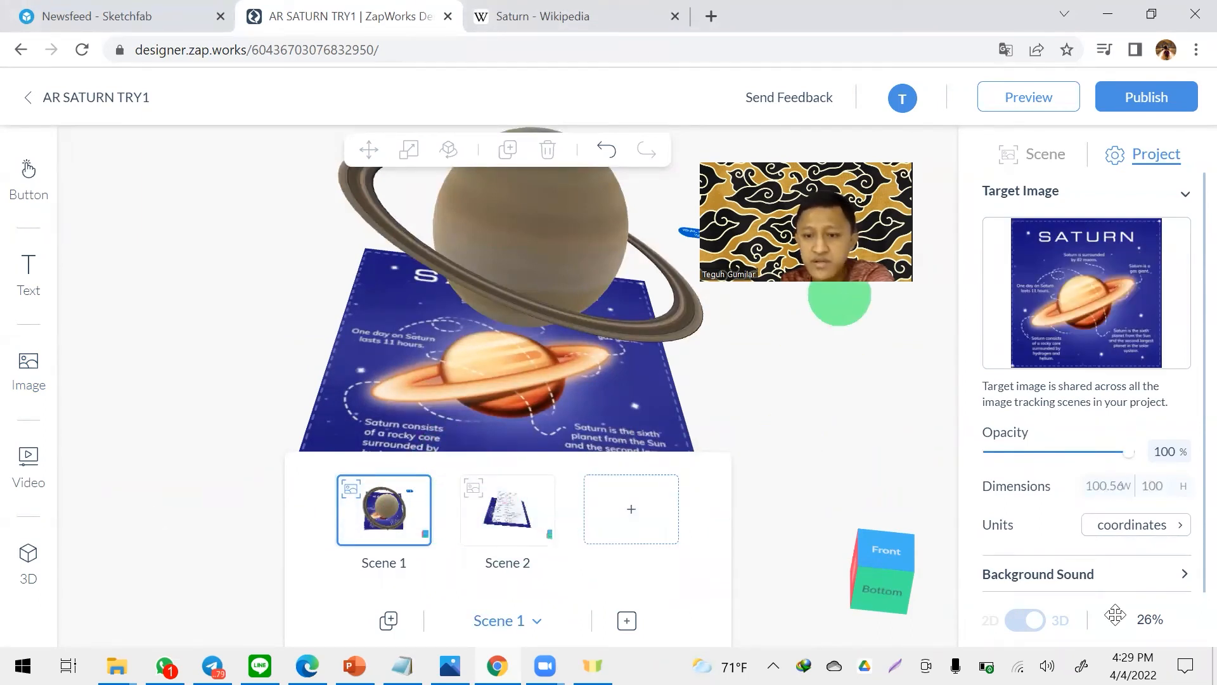
{"action": "left_click", "coordinate": [808, 363]}
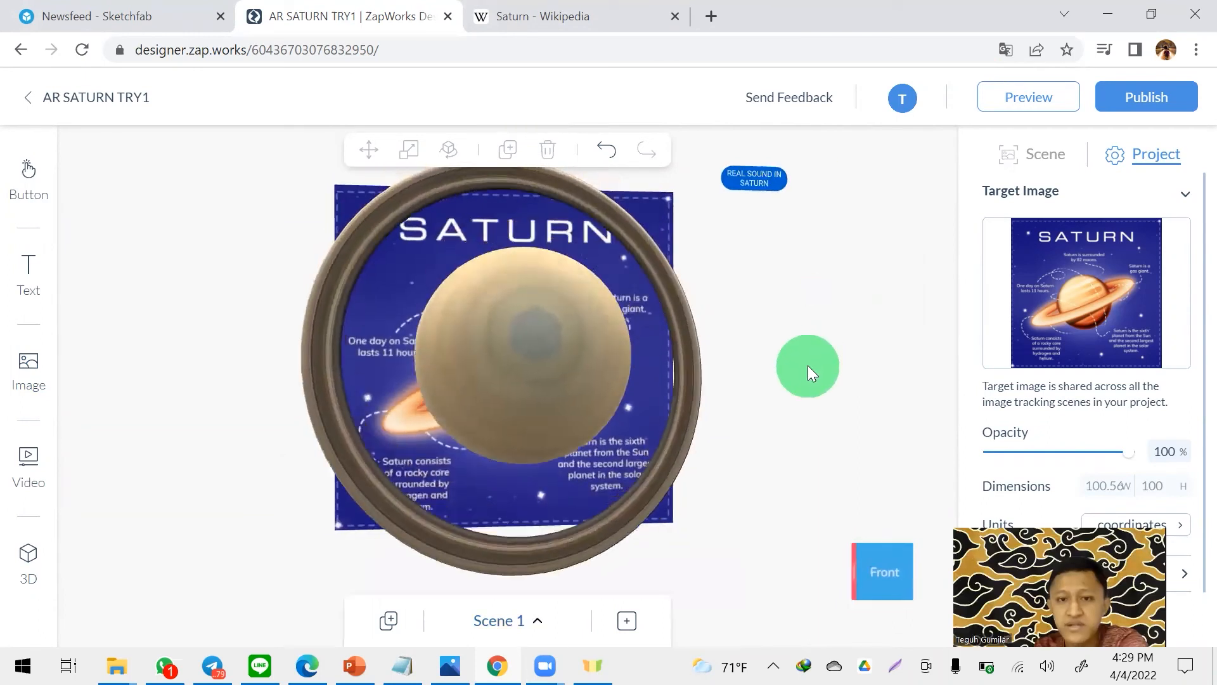
{"action": "left_click_drag", "start_coordinate": [779, 192], "coordinate": [769, 252]}
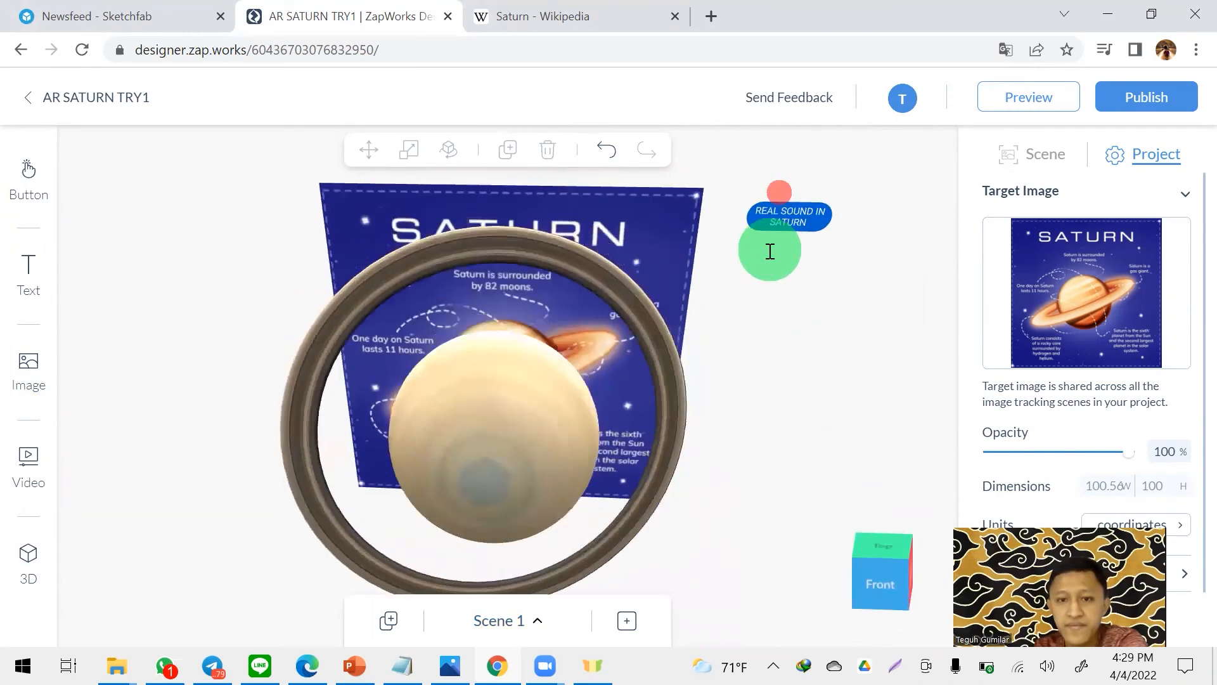
{"action": "left_click", "coordinate": [881, 580]}
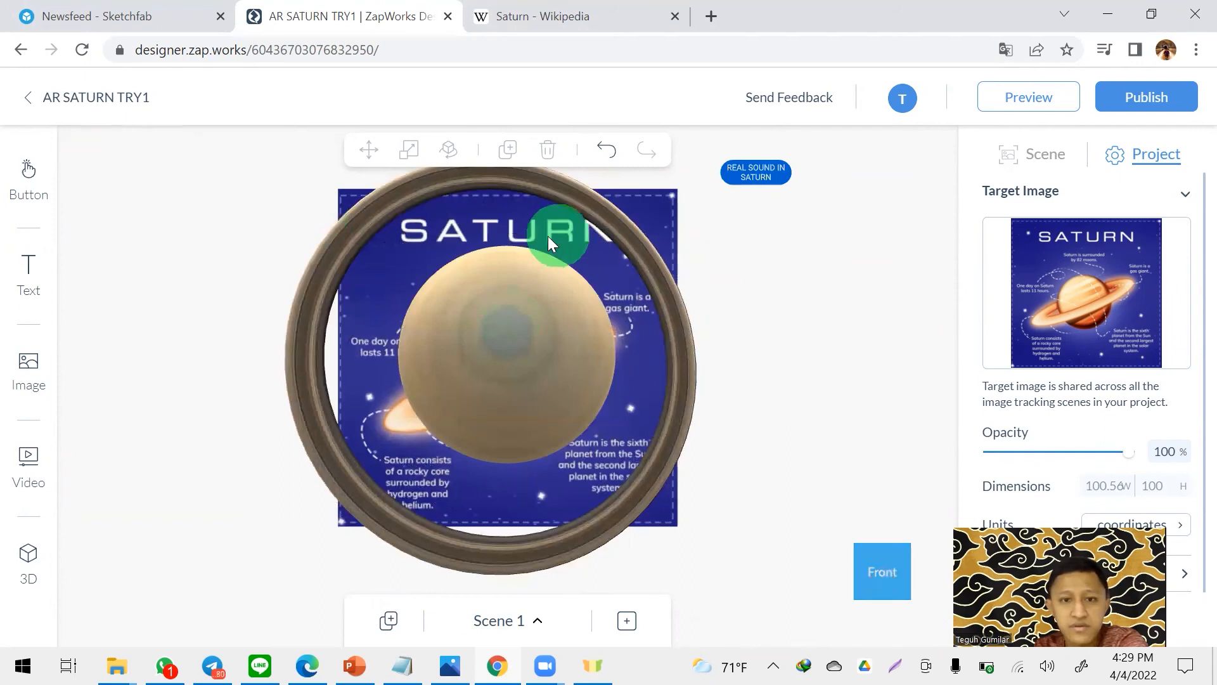
- Add an outlined basic button with slightly rounded corners and position it just below the REAL SOUND IN SATURN button
{"action": "left_click", "coordinate": [28, 171]}
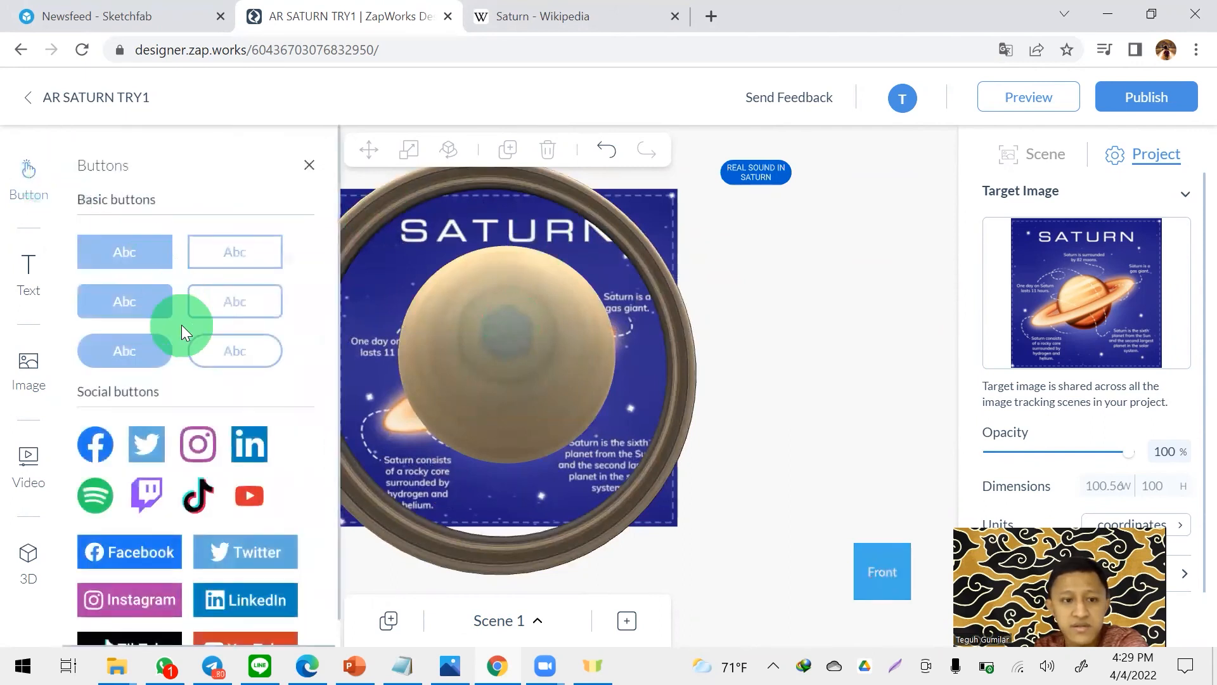
{"action": "left_click", "coordinate": [253, 295]}
{"action": "left_click_drag", "start_coordinate": [775, 266], "coordinate": [780, 206]}
{"action": "left_click_drag", "start_coordinate": [878, 222], "coordinate": [756, 253]}
{"action": "left_click", "coordinate": [766, 221]}
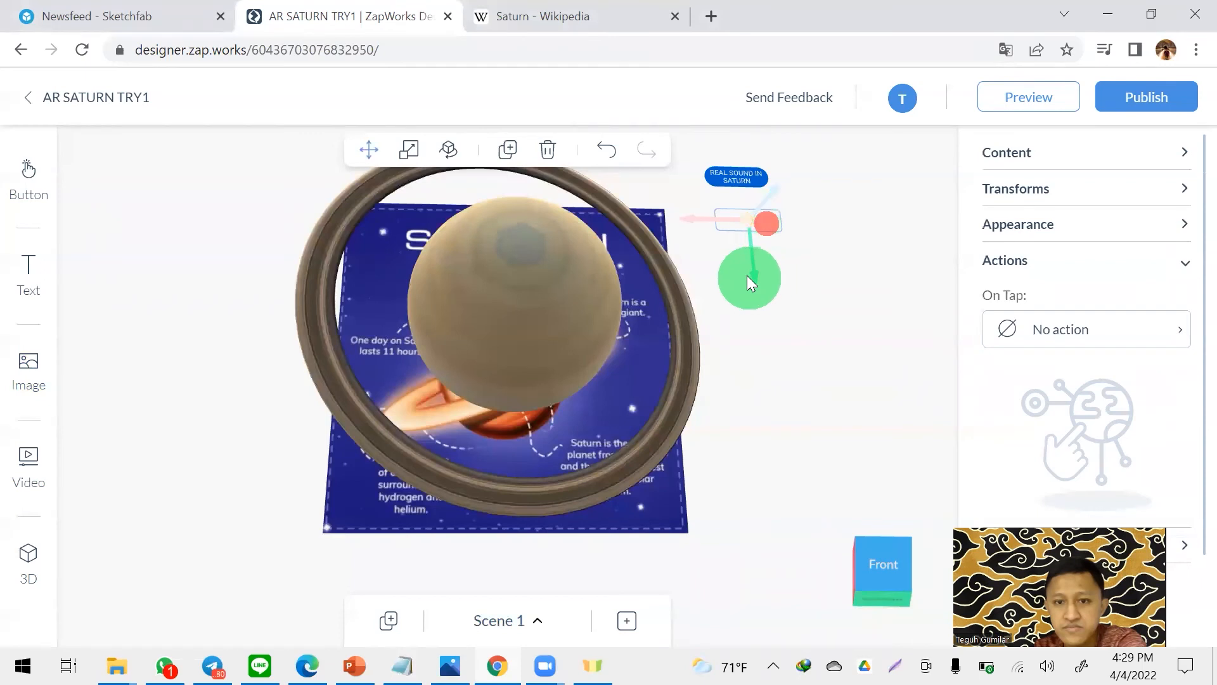
{"action": "left_click_drag", "start_coordinate": [714, 216], "coordinate": [704, 214]}
{"action": "left_click_drag", "start_coordinate": [842, 229], "coordinate": [824, 234]}
- Set the new outlined button's text to SATURN DATA
{"action": "left_click", "coordinate": [753, 226]}
{"action": "left_click", "coordinate": [1097, 151]}
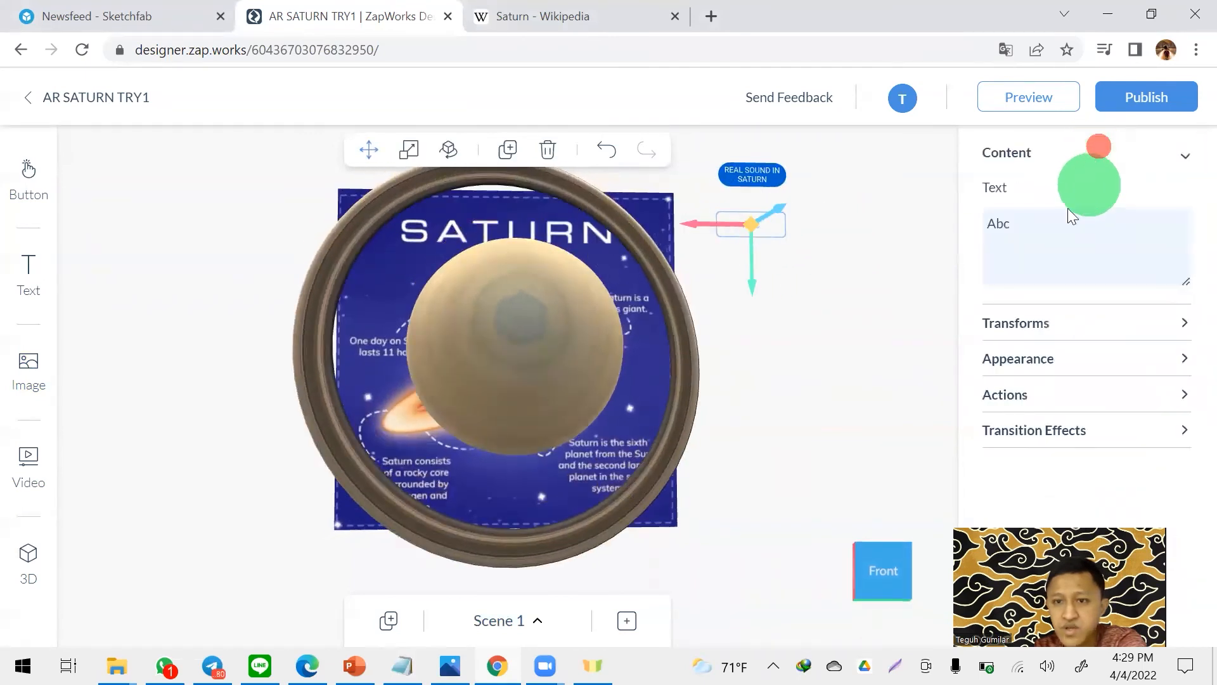
{"action": "double_click", "coordinate": [1054, 234]}
{"action": "type", "text": "SATURN DATA"}
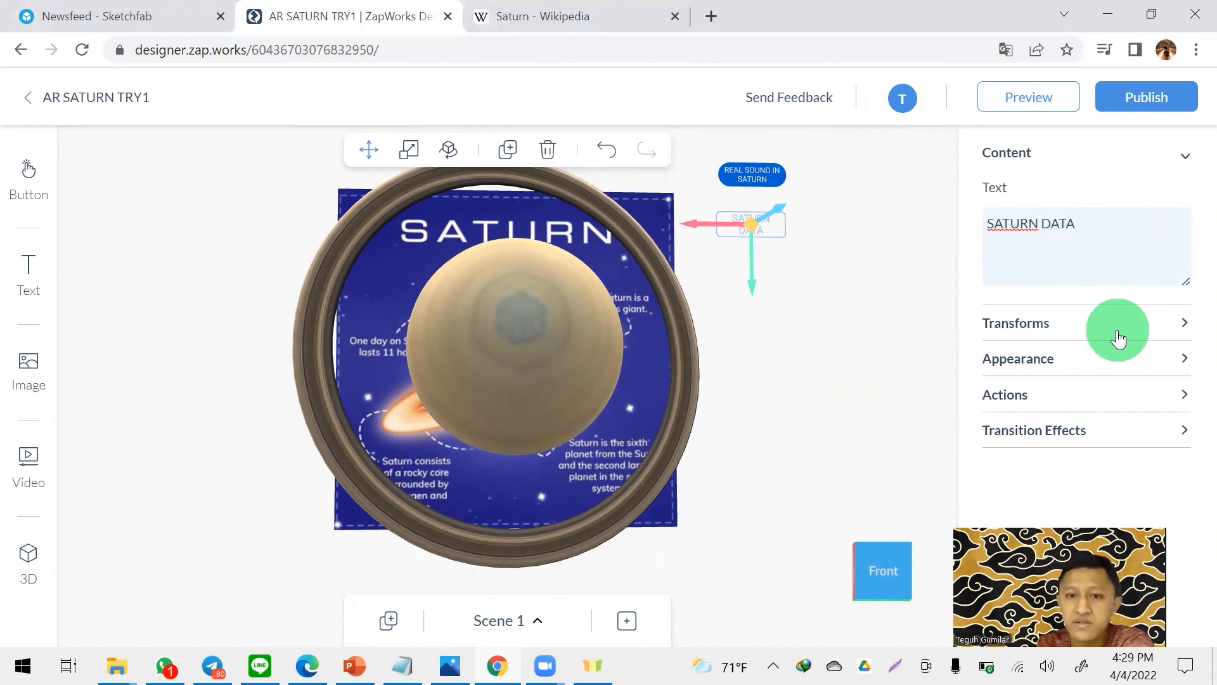
- Change the SATURN DATA button's border color to a saturated blue, #0077FF
{"action": "left_click", "coordinate": [1054, 355]}
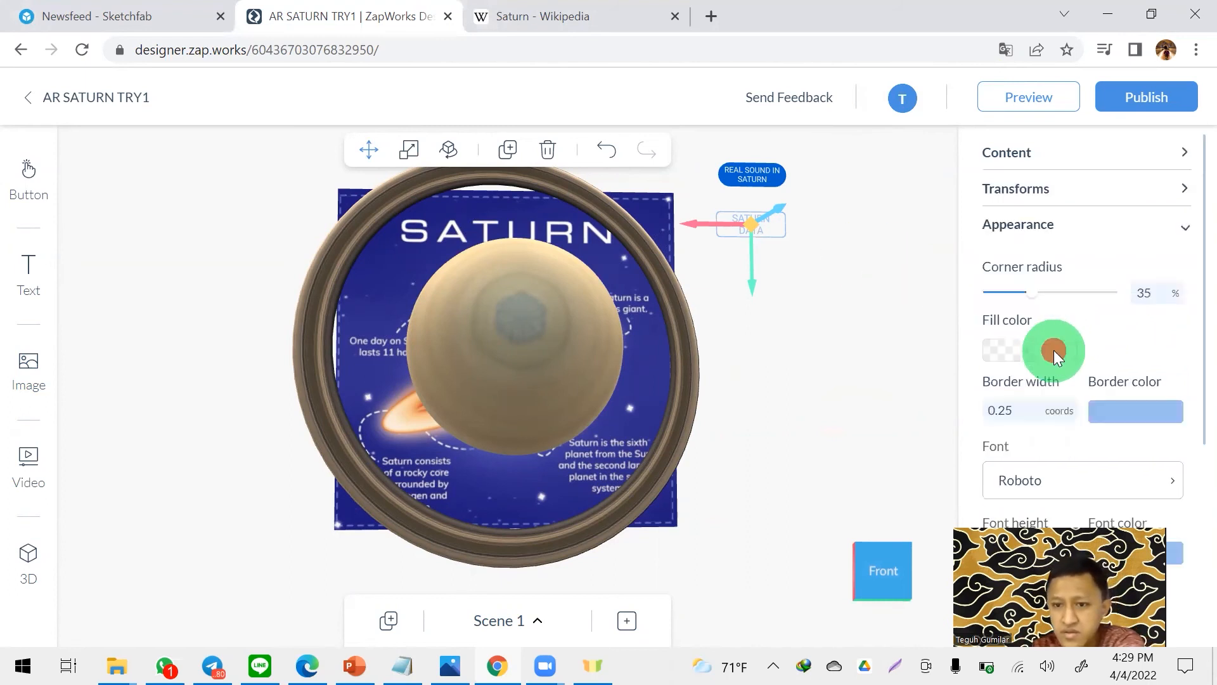
{"action": "left_click", "coordinate": [1110, 410]}
{"action": "left_click_drag", "start_coordinate": [1083, 420], "coordinate": [1194, 362]}
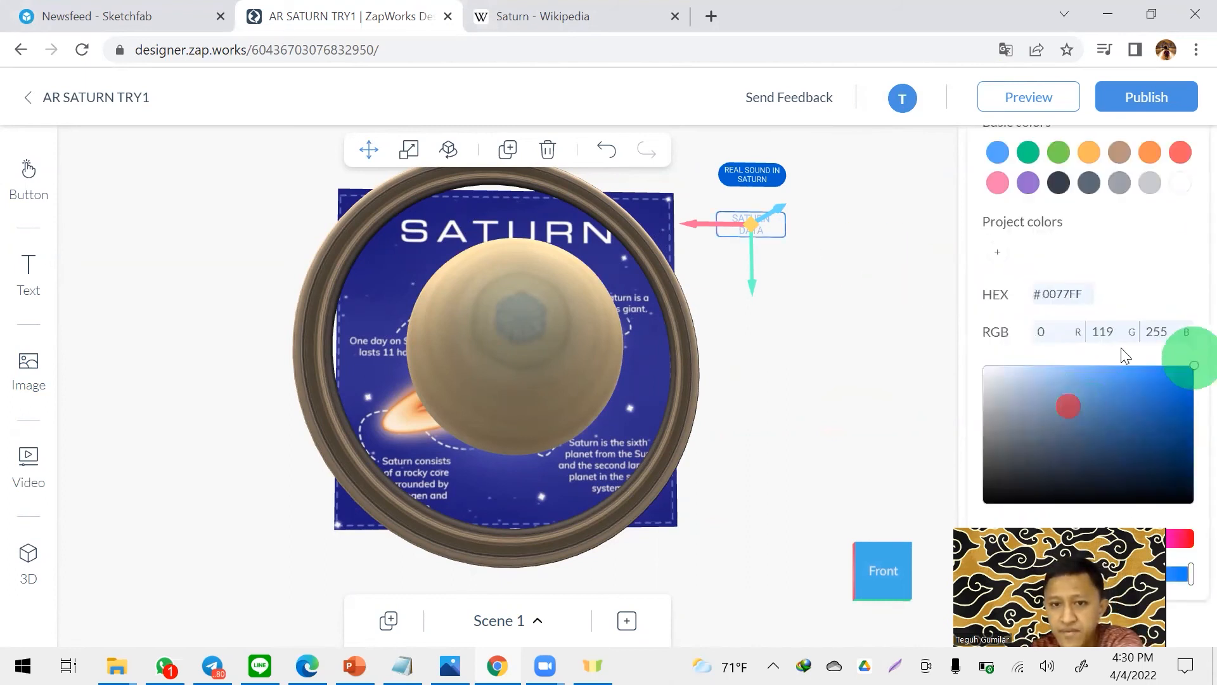
{"action": "left_click", "coordinate": [840, 250]}
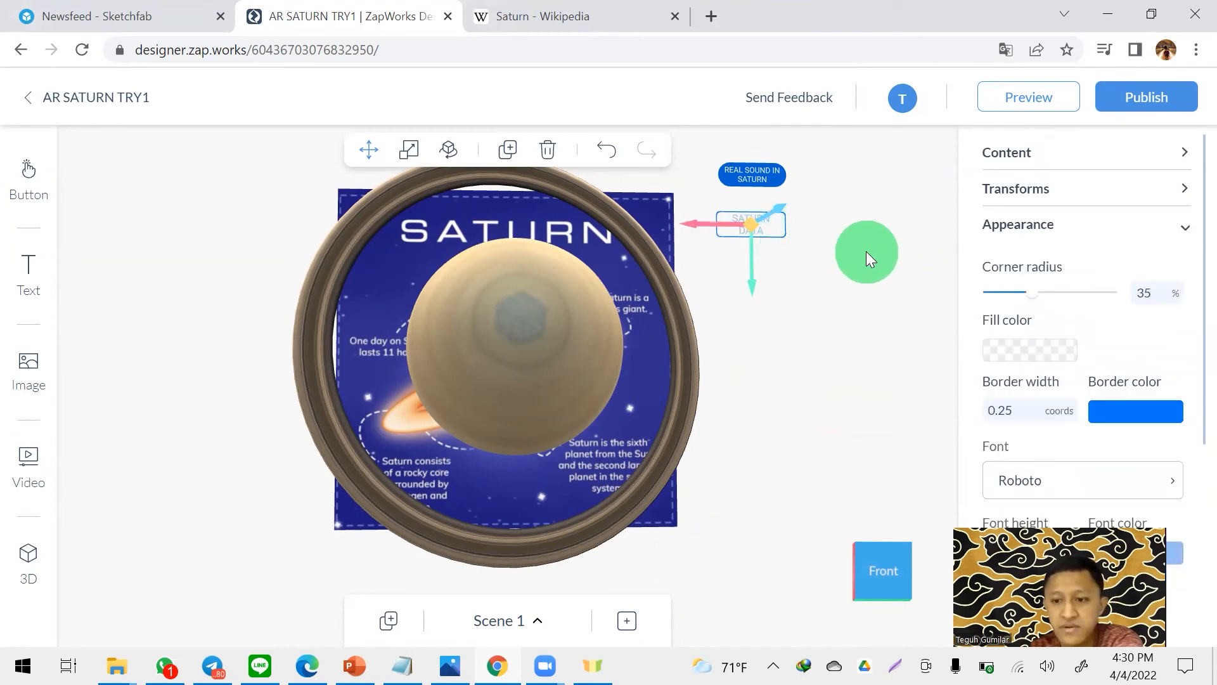
{"action": "left_click", "coordinate": [827, 231]}
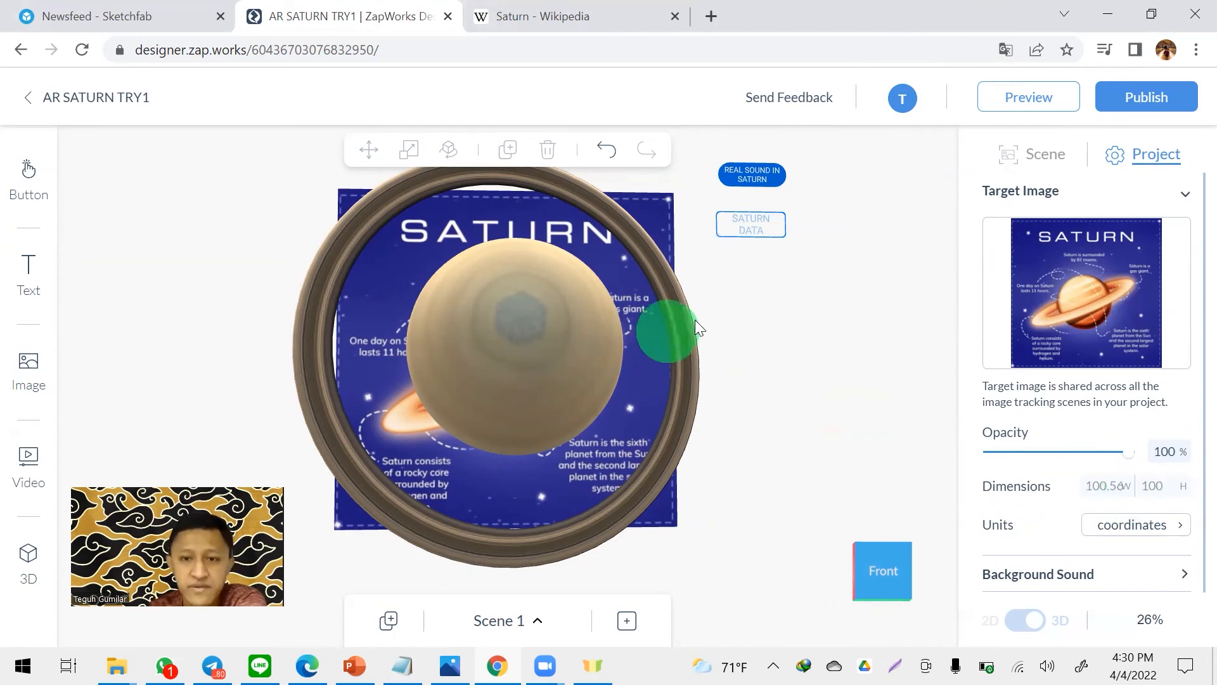
- Set the SATURN DATA button's on-tap action to link to Scene 2
{"action": "left_click", "coordinate": [769, 229]}
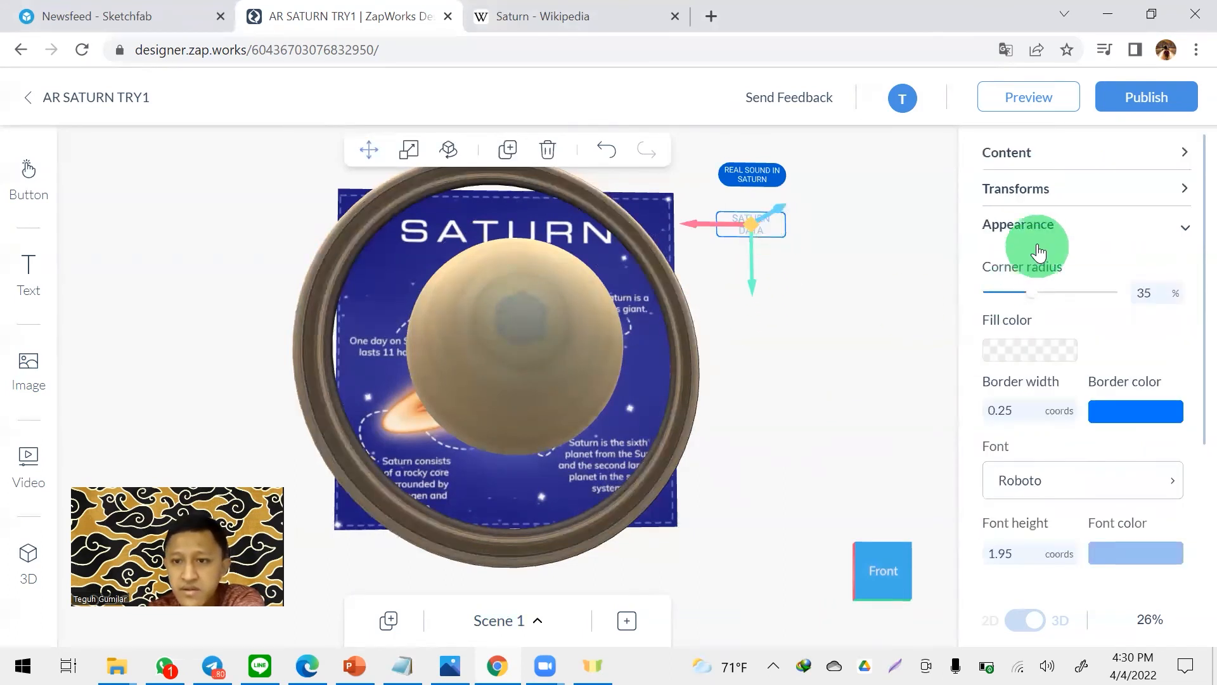
{"action": "left_click", "coordinate": [1051, 228]}
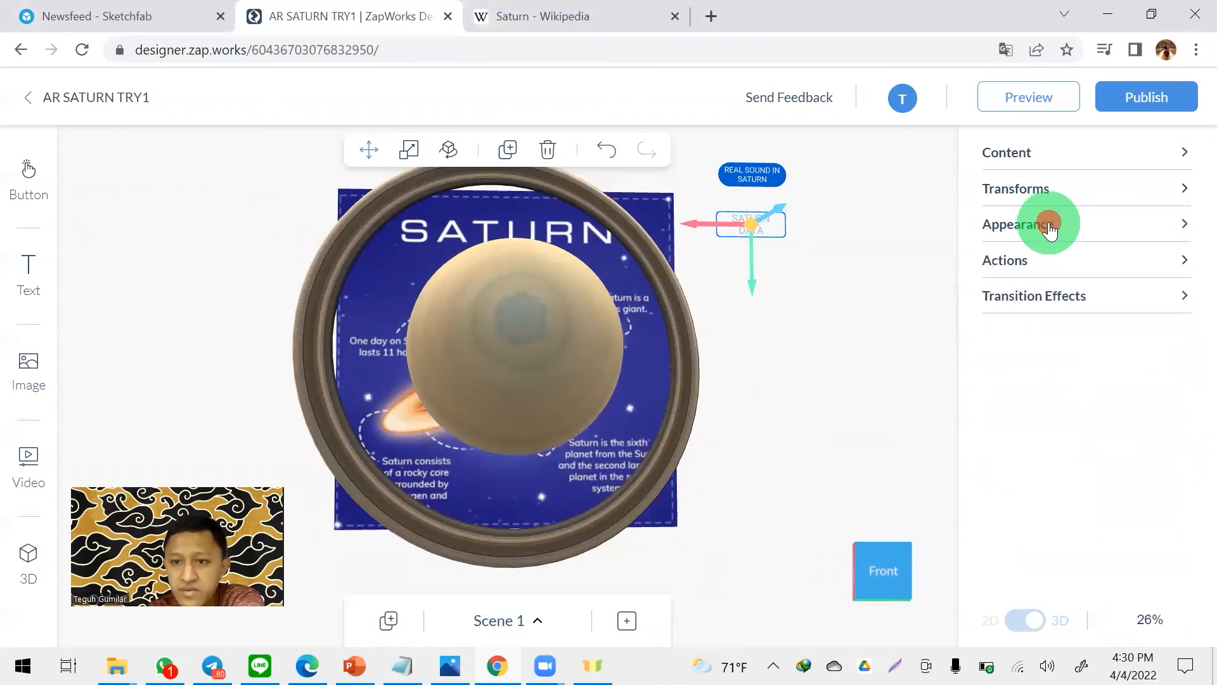
{"action": "left_click", "coordinate": [1033, 261]}
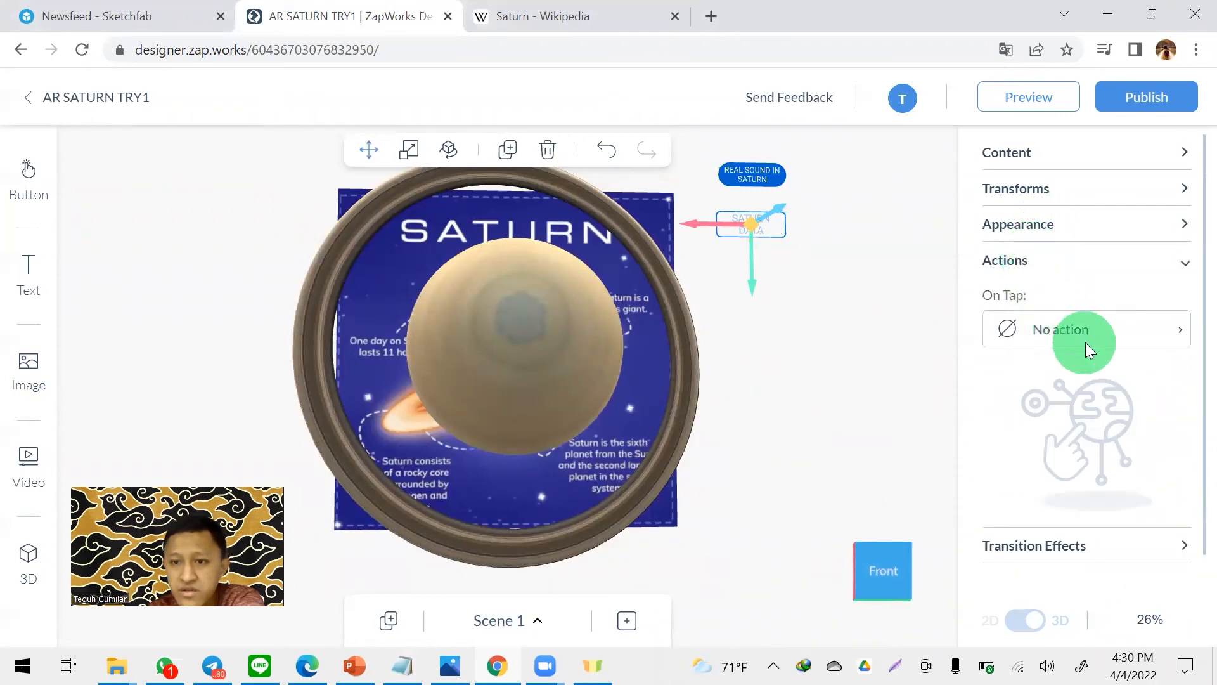
{"action": "left_click", "coordinate": [1094, 335]}
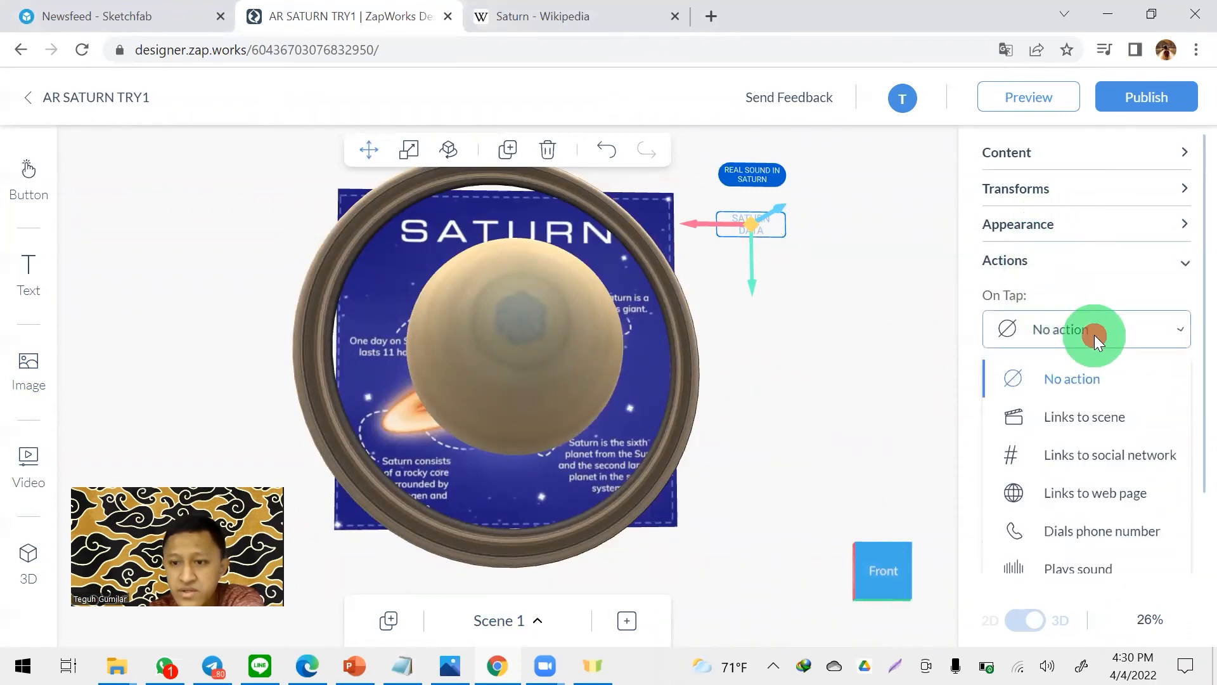
{"action": "left_click", "coordinate": [1108, 422]}
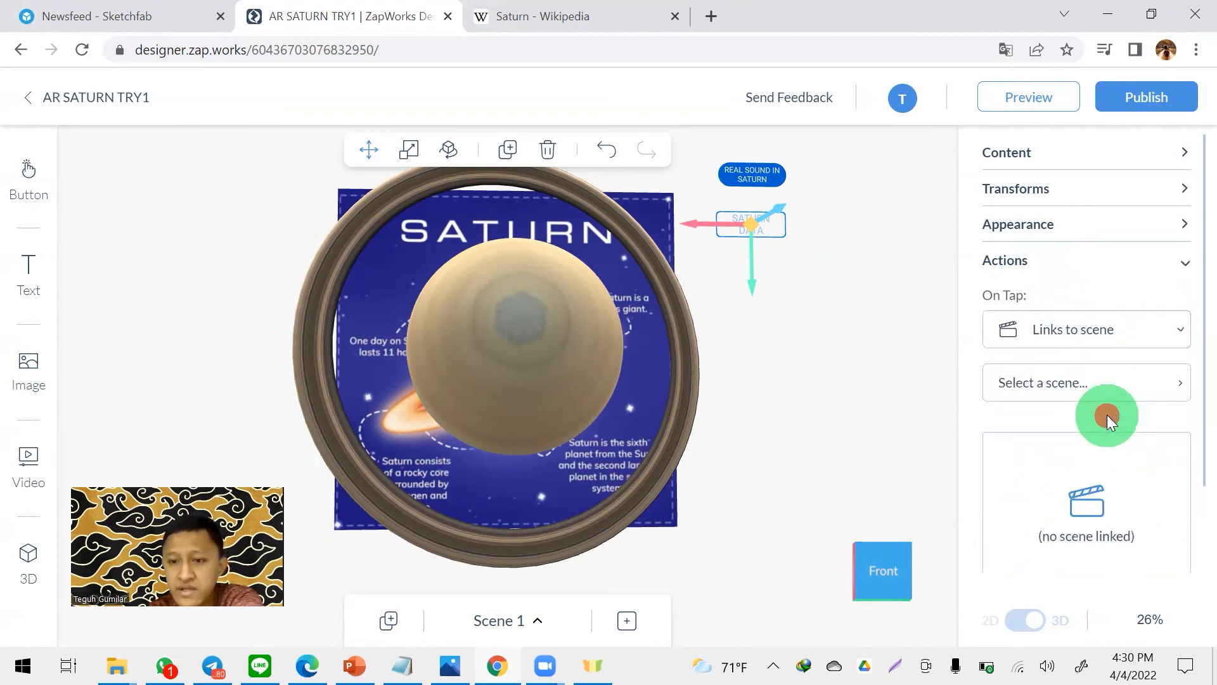
{"action": "left_click", "coordinate": [1075, 383]}
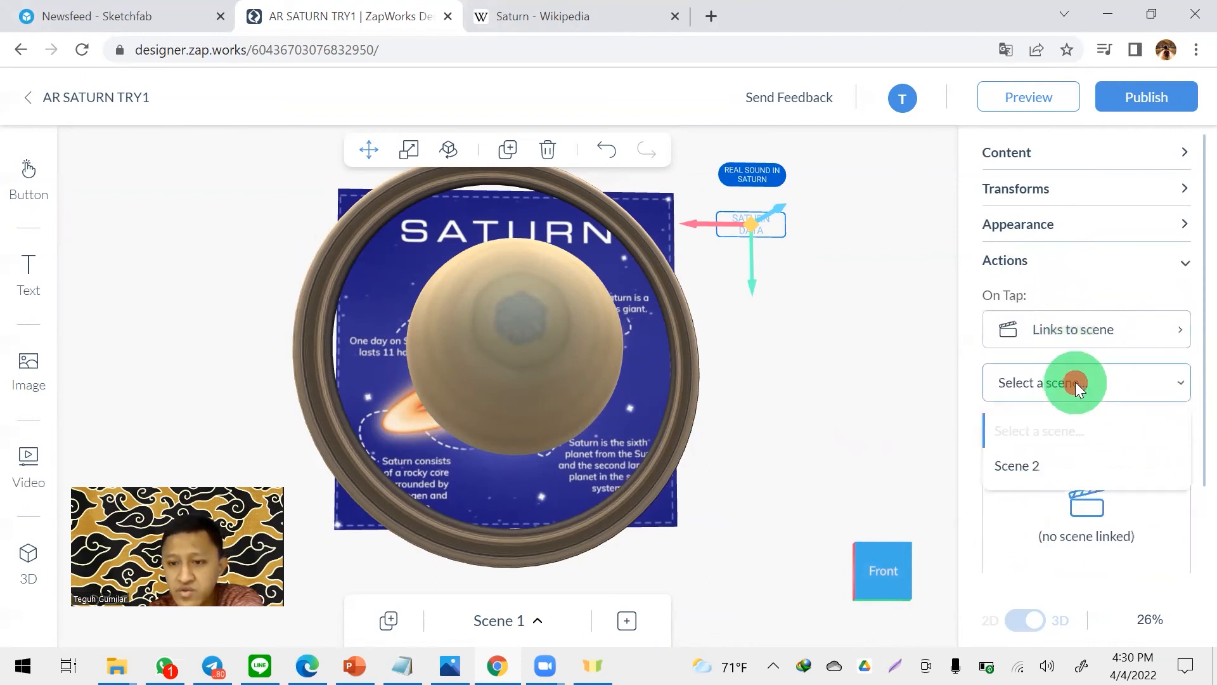
{"action": "left_click", "coordinate": [1027, 467]}
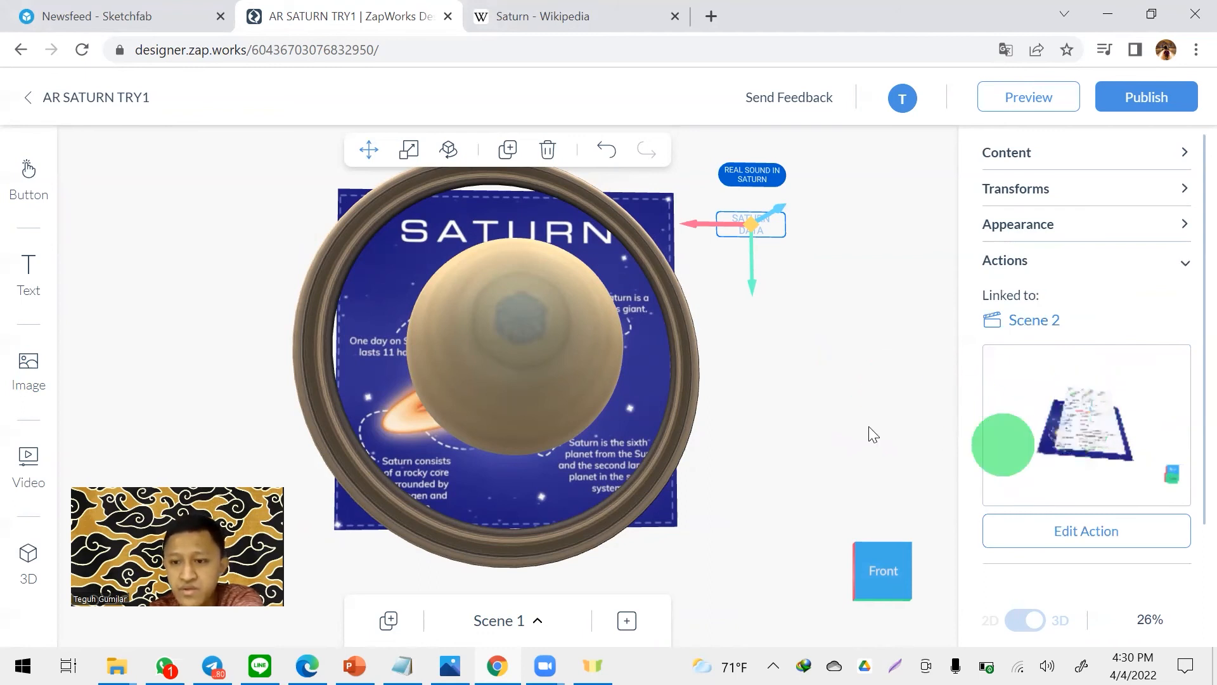
{"action": "left_click", "coordinate": [834, 343]}
{"action": "left_click", "coordinate": [857, 327]}
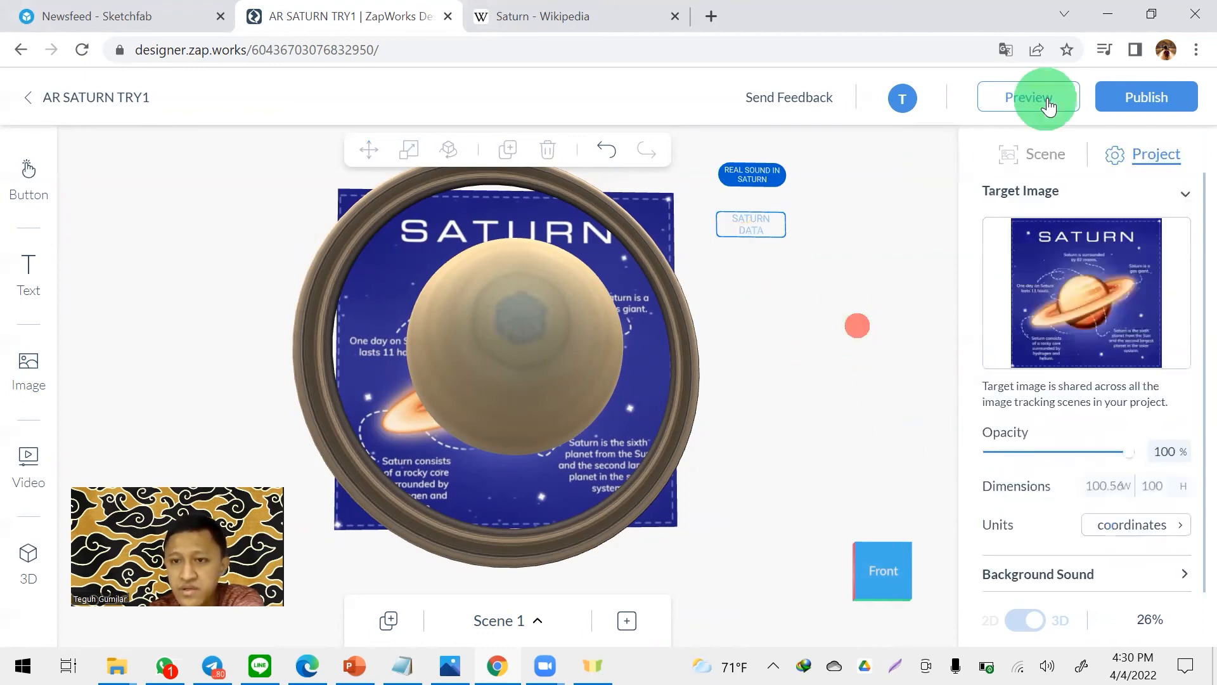
- Check the two scenes in the scene list, return to Scene 1 and inspect its layout
{"action": "left_click", "coordinate": [719, 511]}
{"action": "left_click", "coordinate": [505, 619]}
{"action": "left_click", "coordinate": [515, 518]}
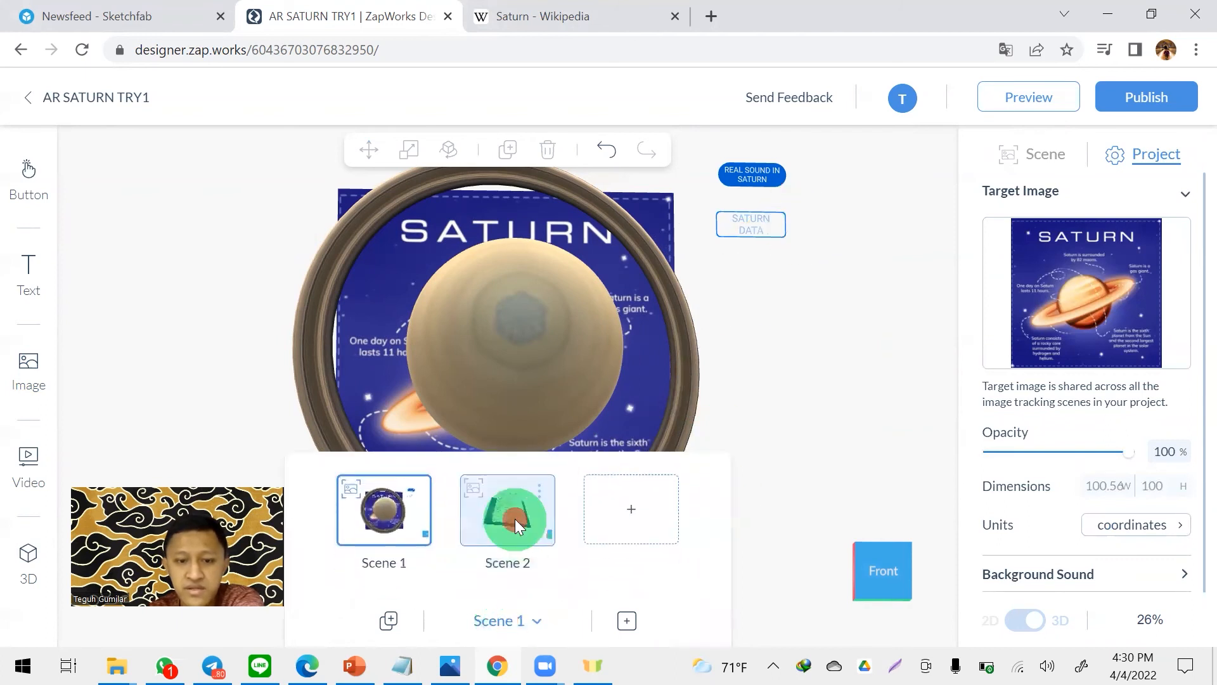
{"action": "left_click", "coordinate": [399, 506]}
{"action": "left_click", "coordinate": [845, 280]}
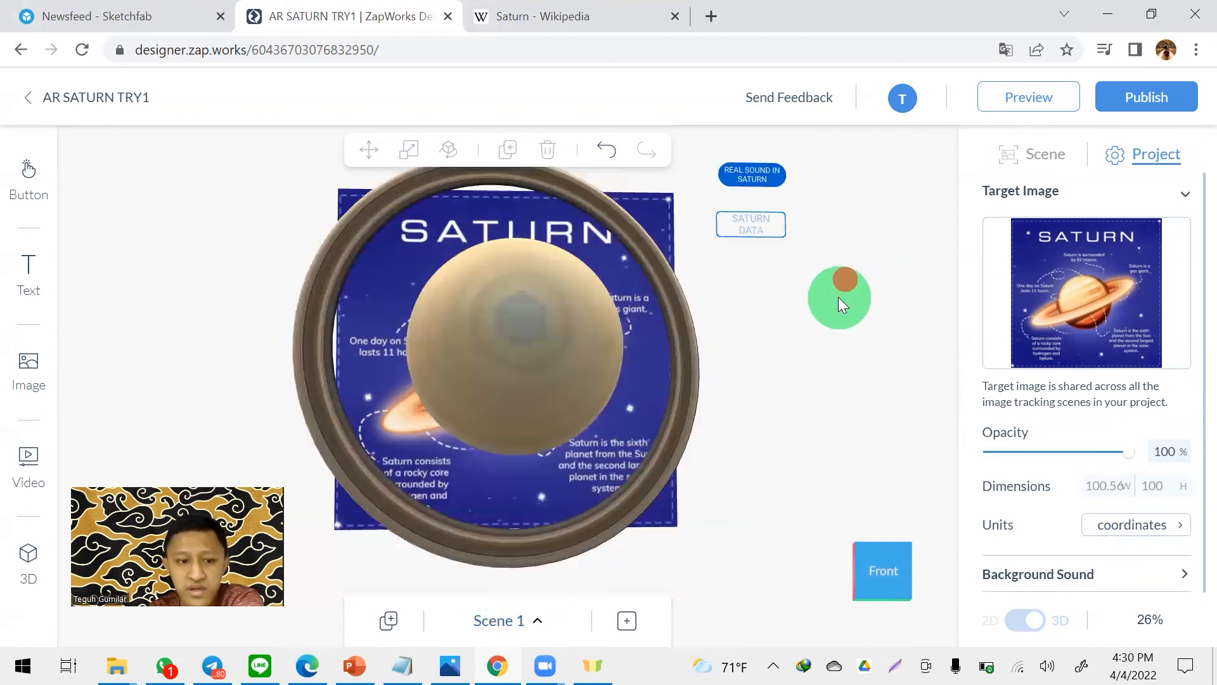
{"action": "mouse_move", "coordinate": [767, 327]}
{"action": "left_mouse_down"}
{"action": "mouse_move", "coordinate": [777, 282]}
{"action": "mouse_move", "coordinate": [825, 219]}
{"action": "mouse_move", "coordinate": [693, 257]}
{"action": "mouse_move", "coordinate": [671, 345]}
{"action": "mouse_move", "coordinate": [728, 381]}
{"action": "mouse_move", "coordinate": [829, 334]}
{"action": "mouse_move", "coordinate": [886, 269]}
{"action": "mouse_move", "coordinate": [772, 272]}
{"action": "mouse_move", "coordinate": [739, 351]}
{"action": "mouse_move", "coordinate": [781, 309]}
{"action": "left_mouse_up"}
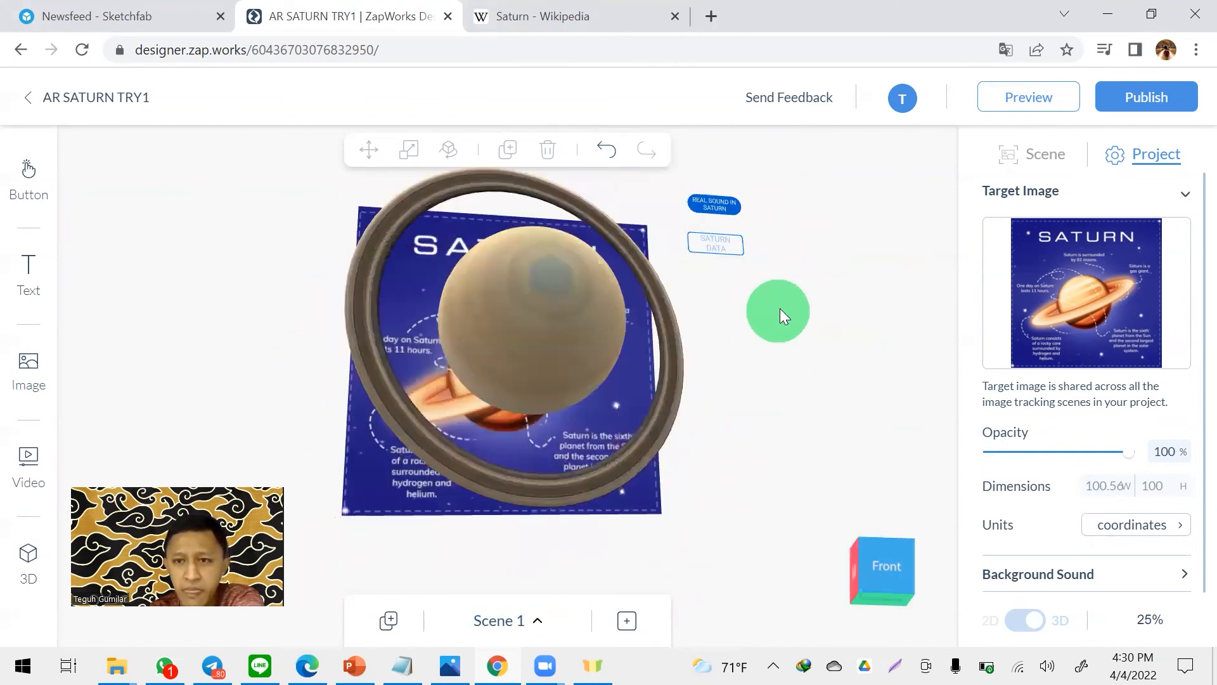
- Publish the AR SATURN TRY1 project and copy its deep link from the project's triggers
{"action": "left_click", "coordinate": [1172, 96]}
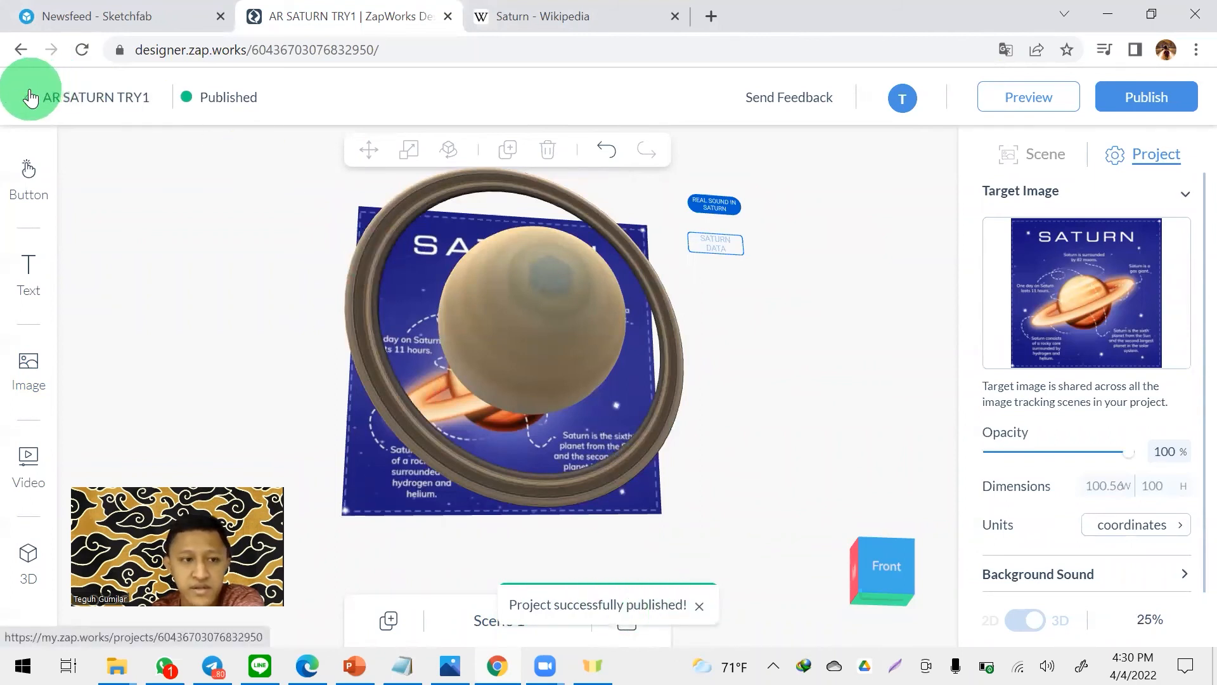
{"action": "left_click", "coordinate": [30, 98]}
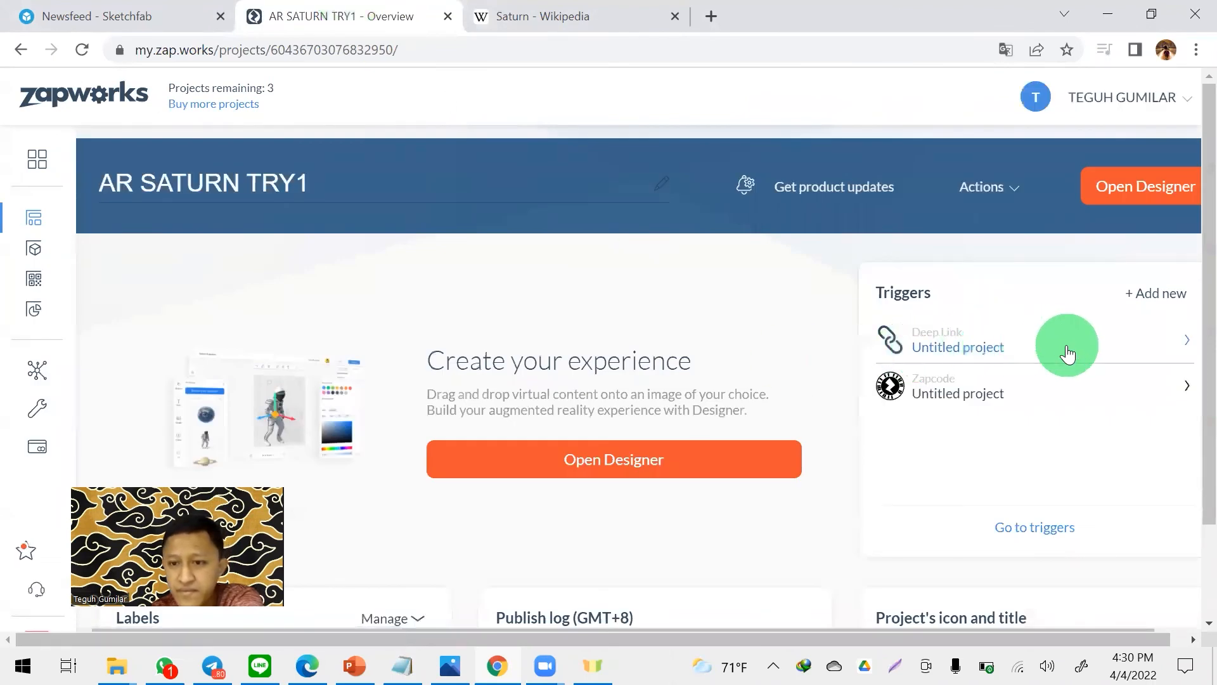
{"action": "left_click", "coordinate": [1067, 354]}
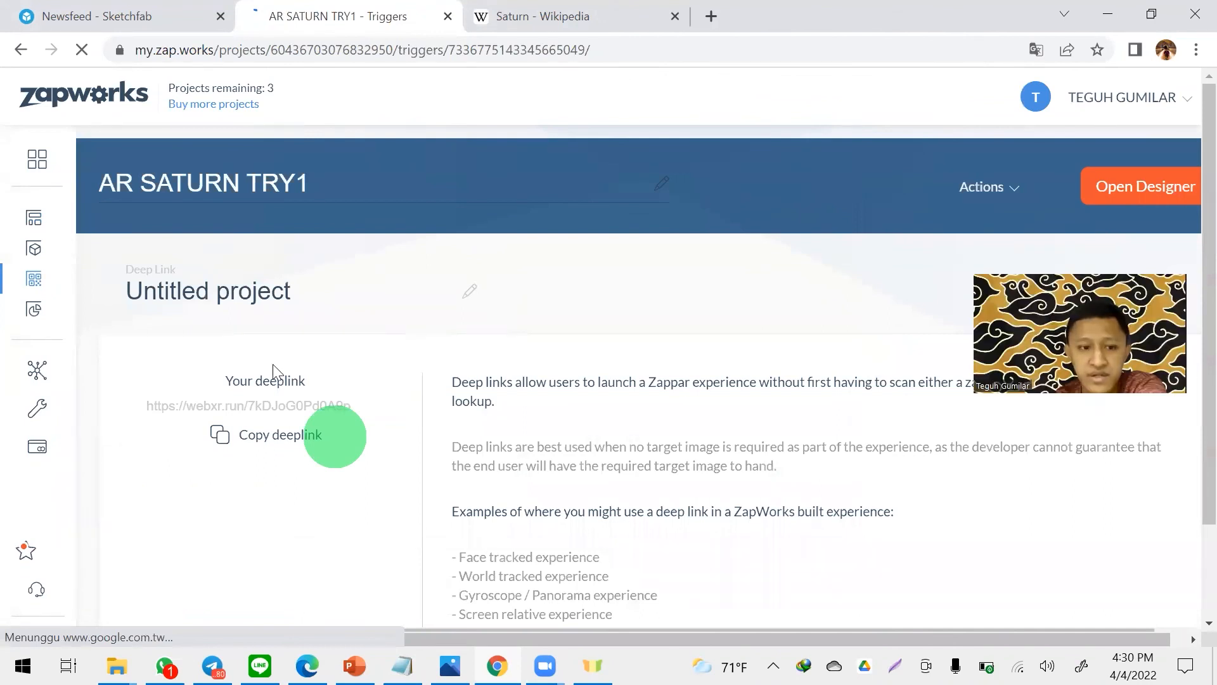
{"action": "left_click", "coordinate": [263, 438]}
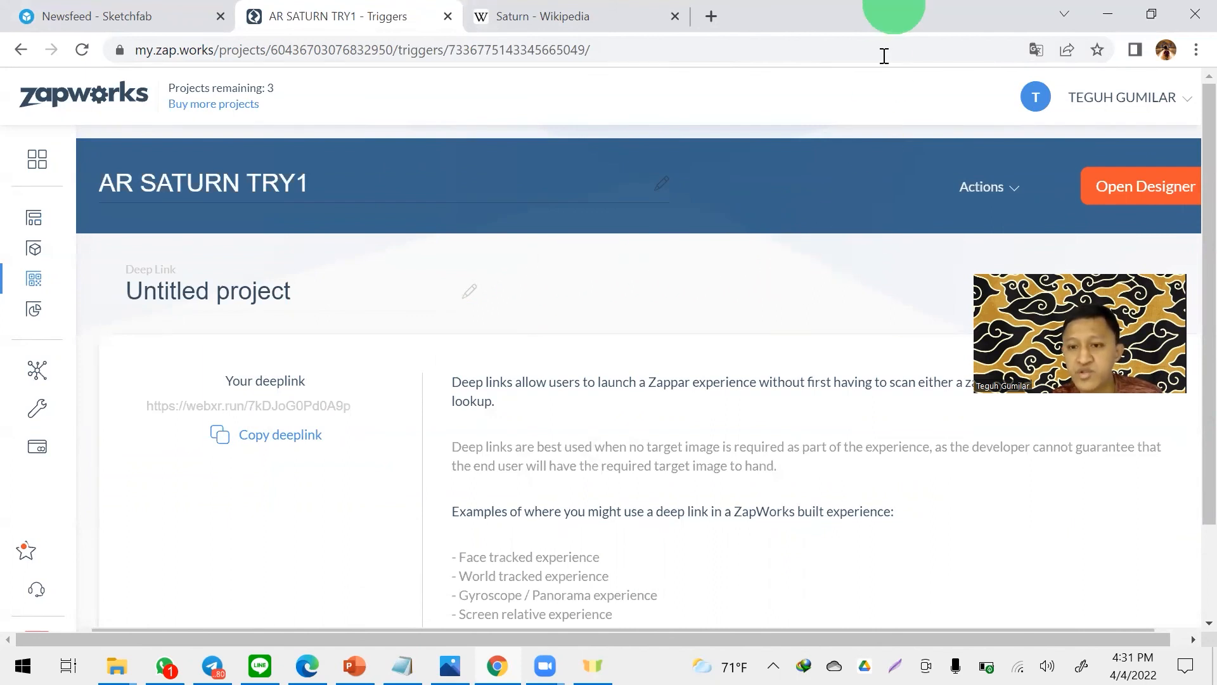
{"action": "left_click", "coordinate": [269, 435]}
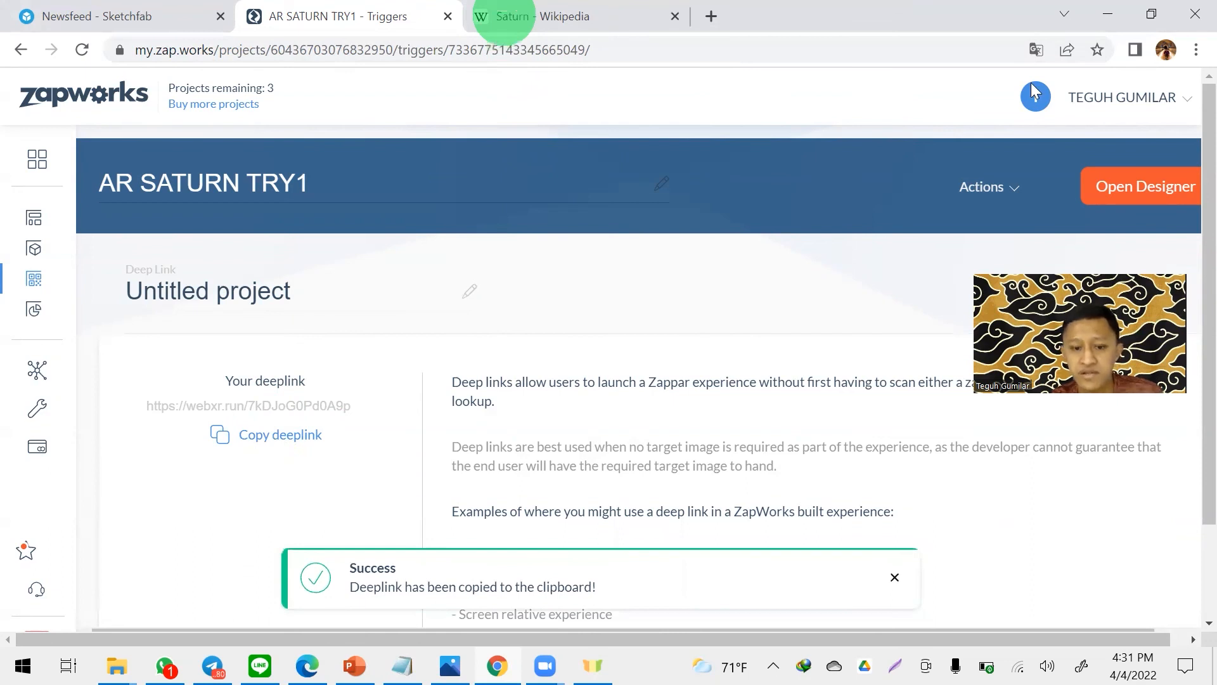
- Open the copied deep link in a new browser tab and launch the AR experience
{"action": "key", "text": "ctrl+t"}
{"action": "key", "text": "ctrl+v"}
{"action": "key", "text": "Return"}
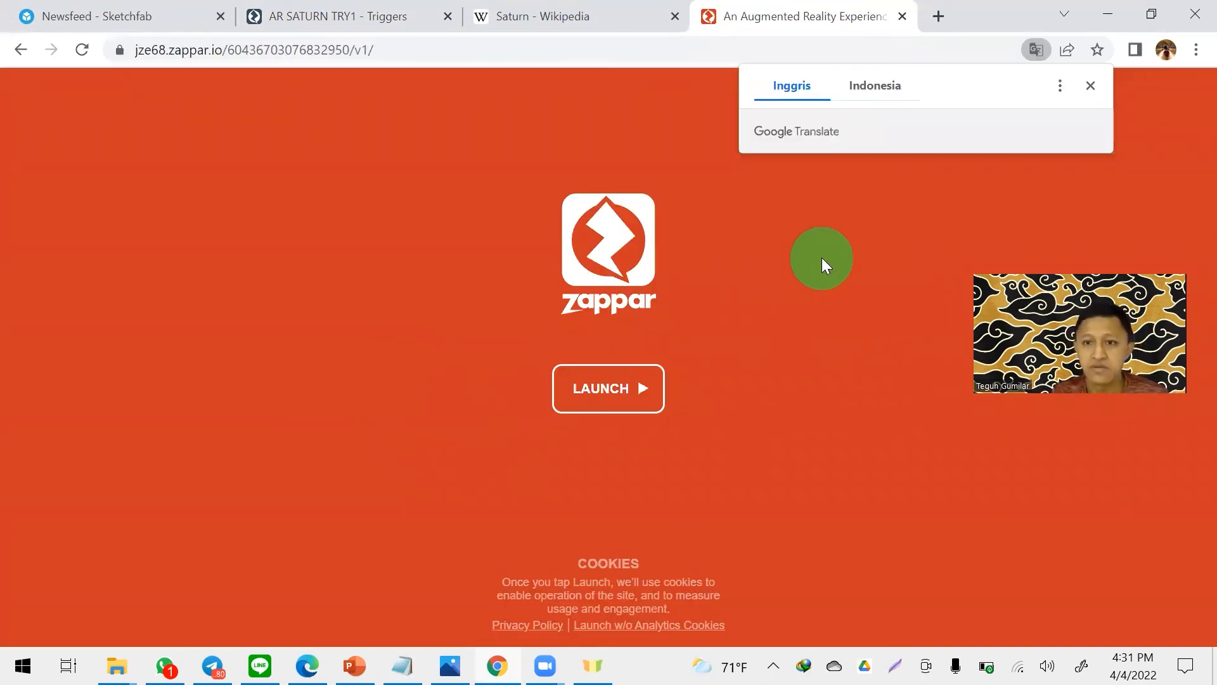
{"action": "left_click", "coordinate": [878, 290]}
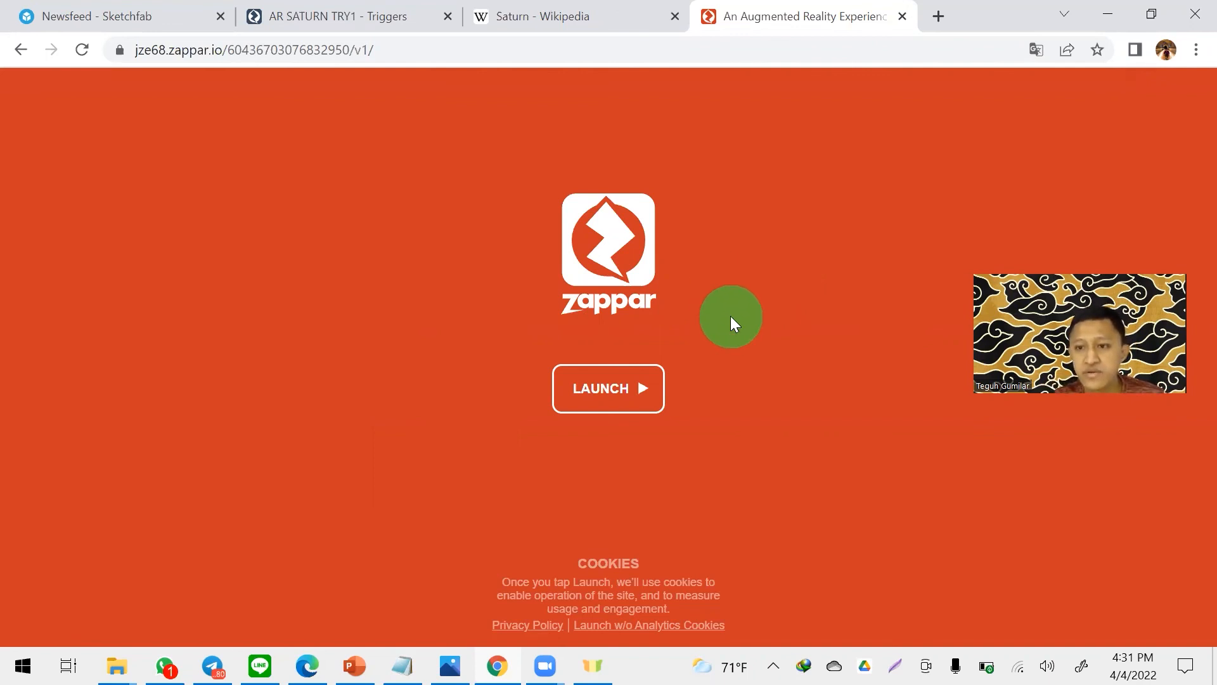
{"action": "left_click", "coordinate": [633, 385]}
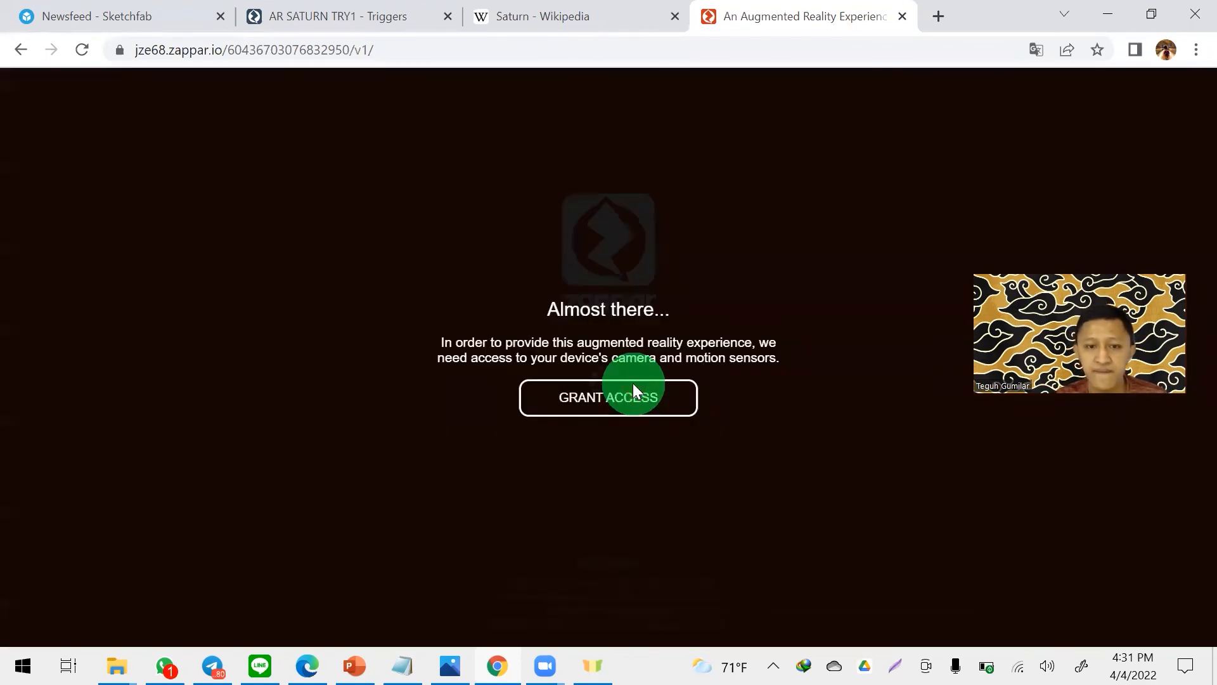
- Grant the AR experience access to the camera, then reload the page and launch the experience again
{"action": "left_click", "coordinate": [633, 395]}
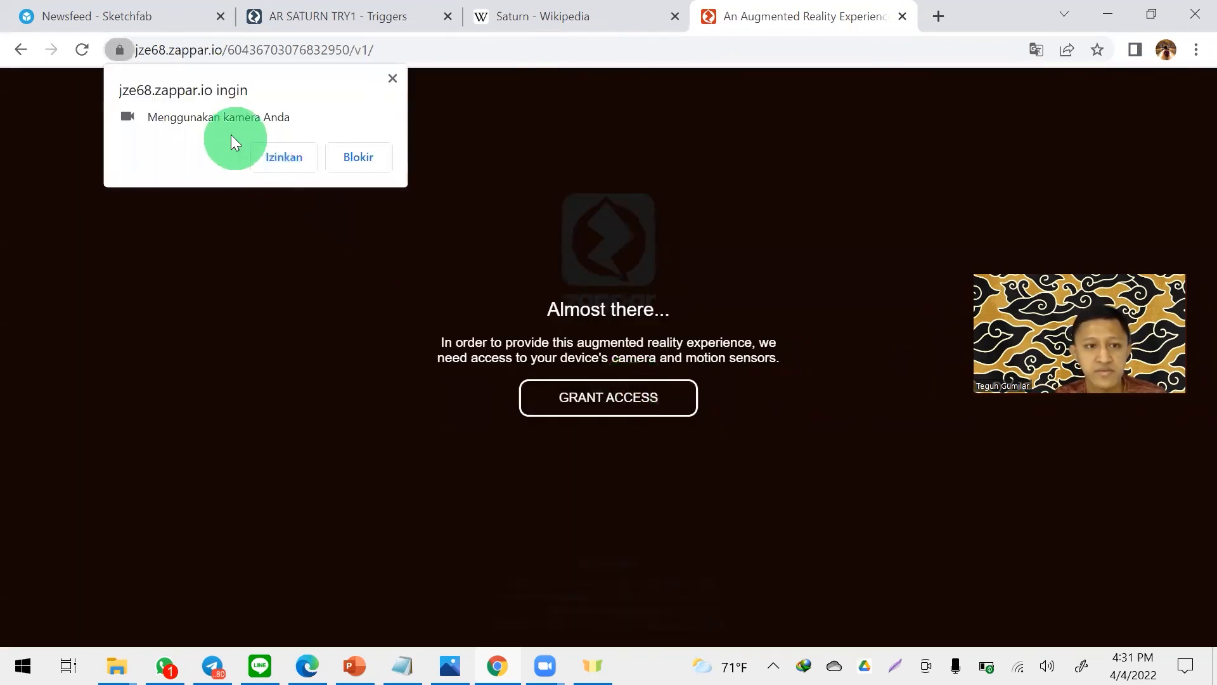
{"action": "left_click", "coordinate": [289, 156]}
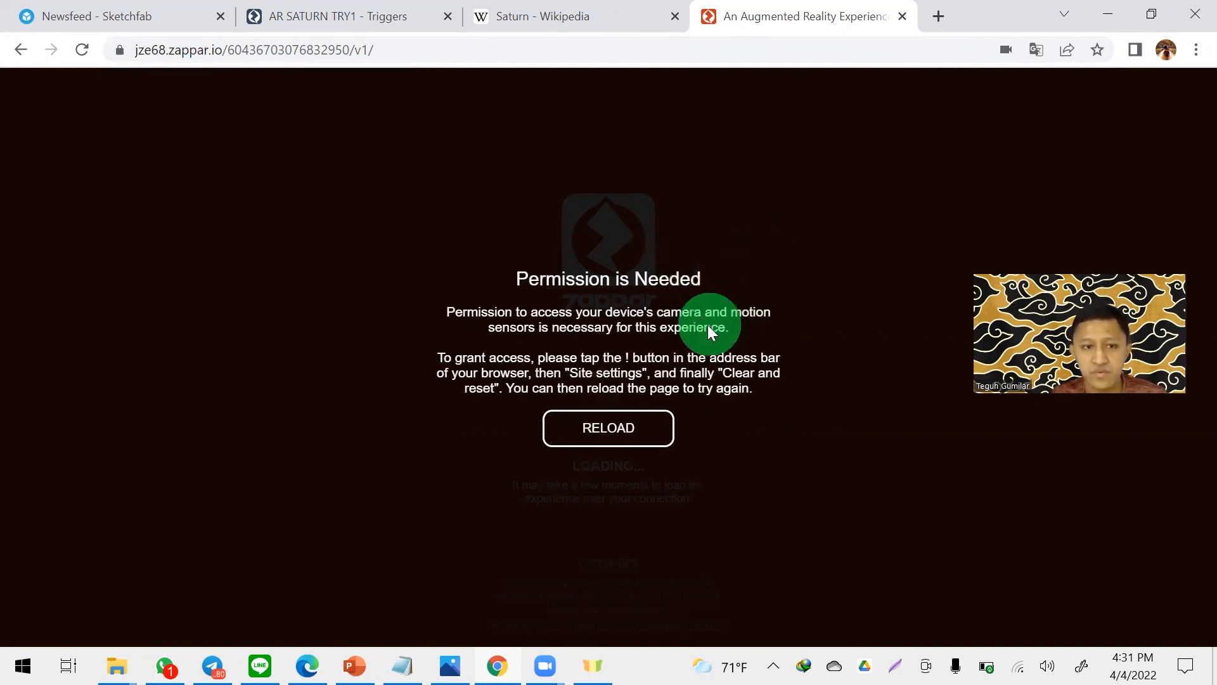
{"action": "left_click", "coordinate": [633, 426]}
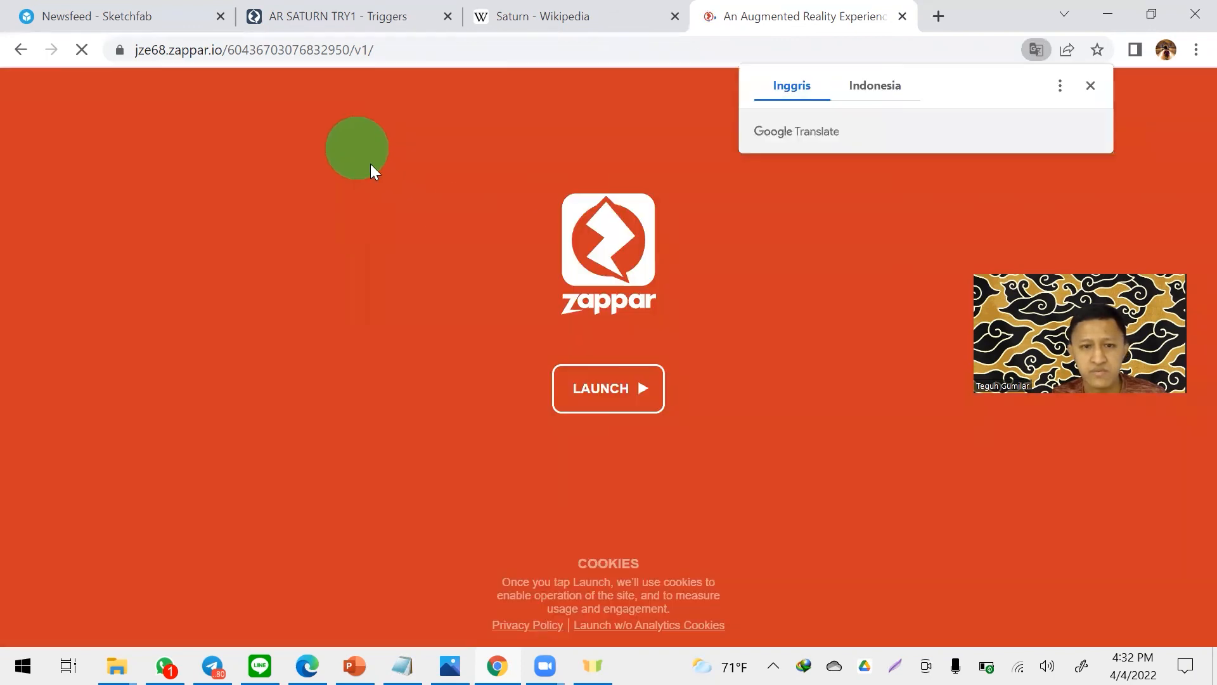
{"action": "left_click", "coordinate": [604, 393]}
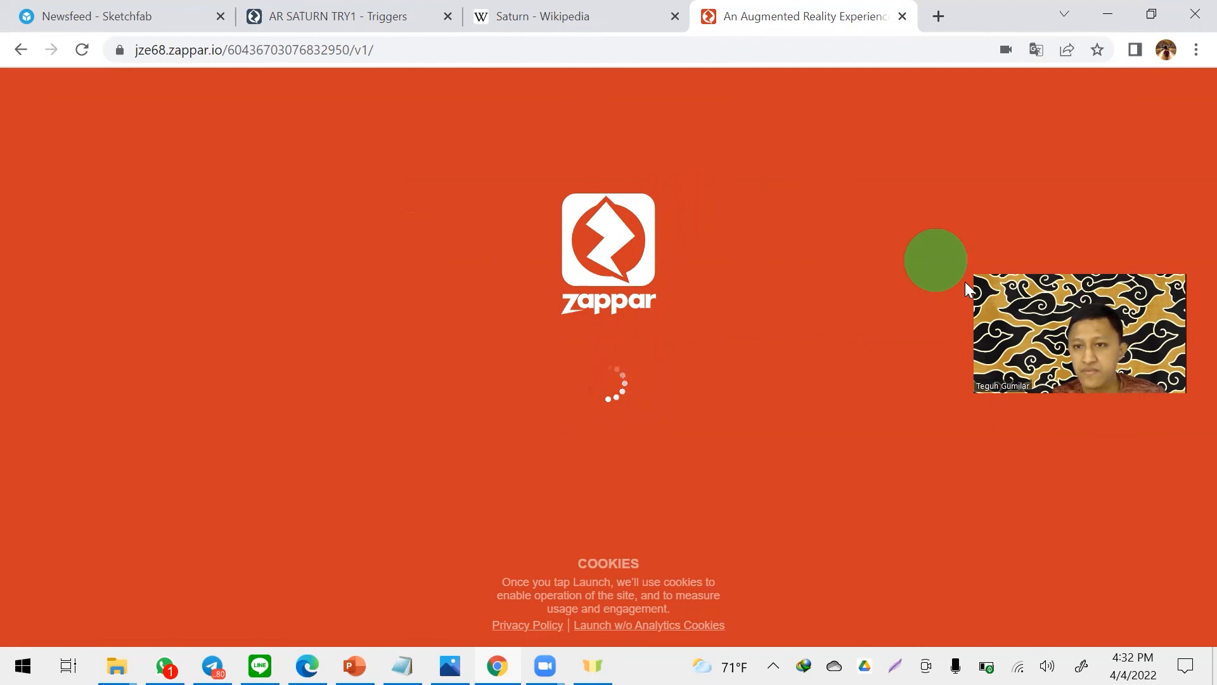
{"action": "left_click_drag", "start_coordinate": [1090, 86], "coordinate": [1090, 89]}
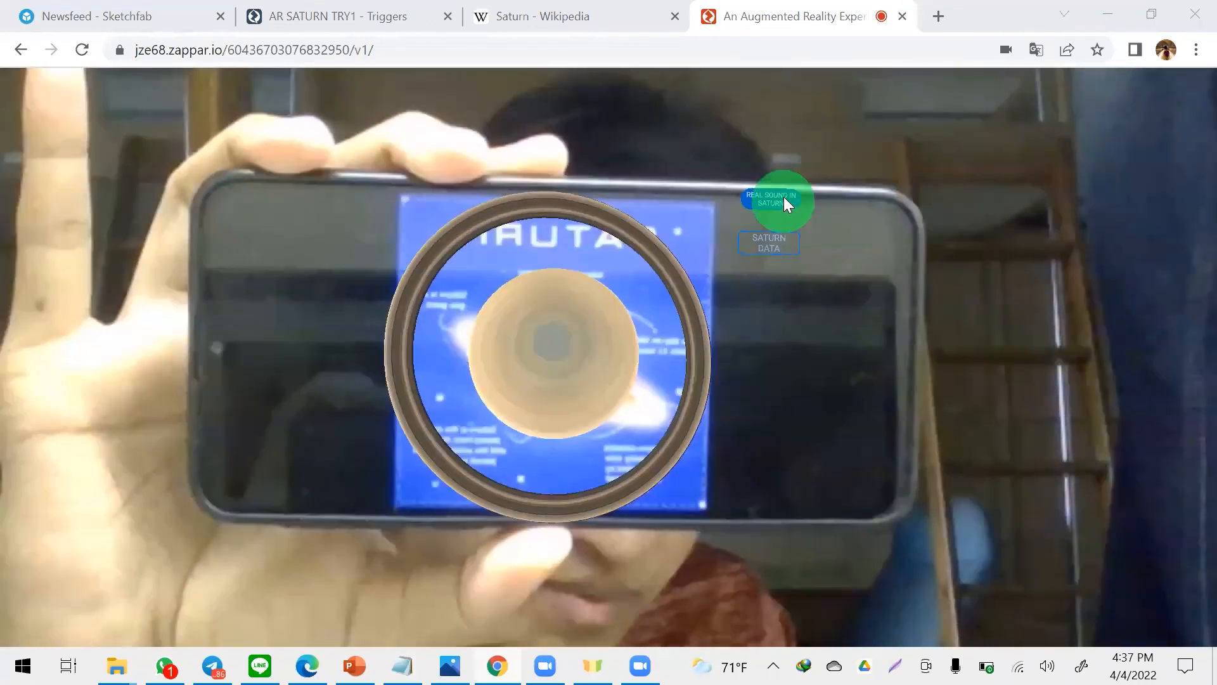
- Test the REAL SOUND IN SATURN and SATURN DATA buttons in the running AR experience
{"action": "left_click", "coordinate": [782, 194]}
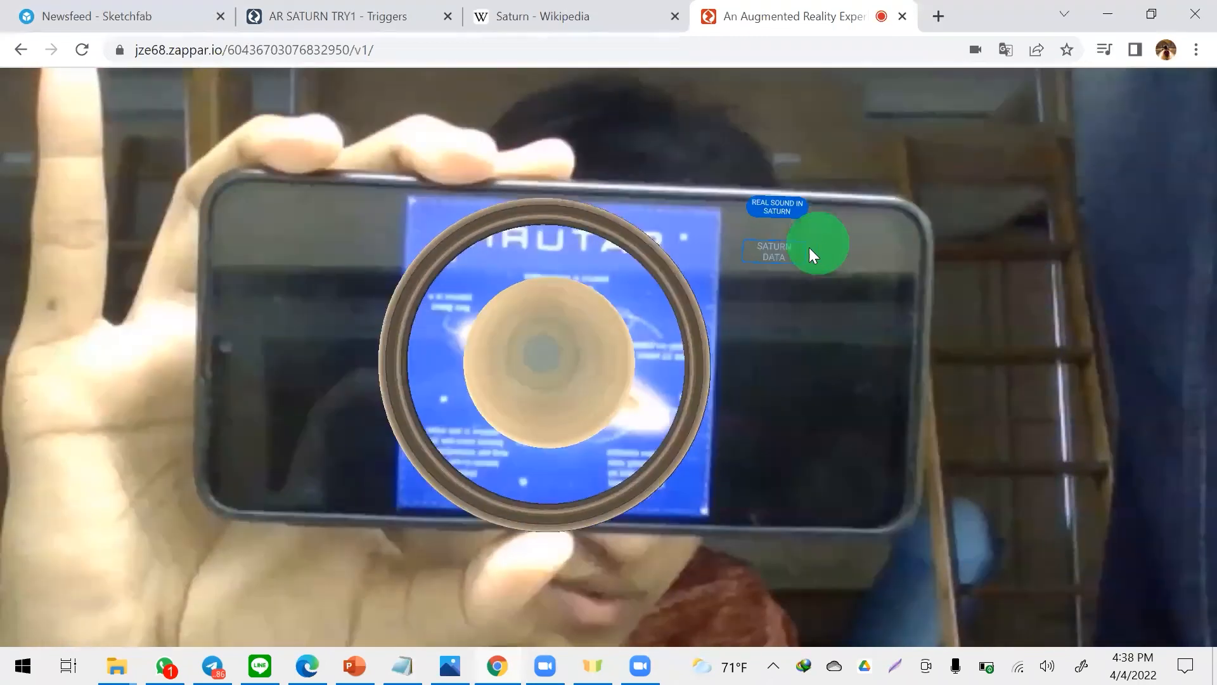
{"action": "left_click", "coordinate": [783, 248]}
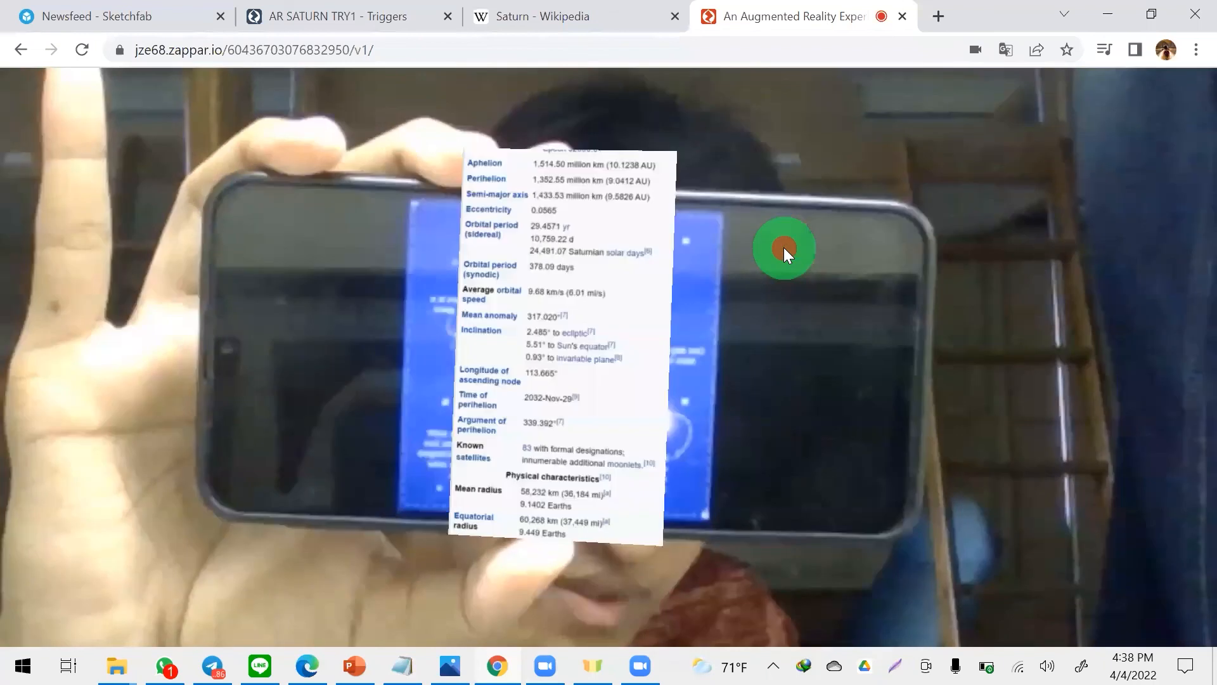